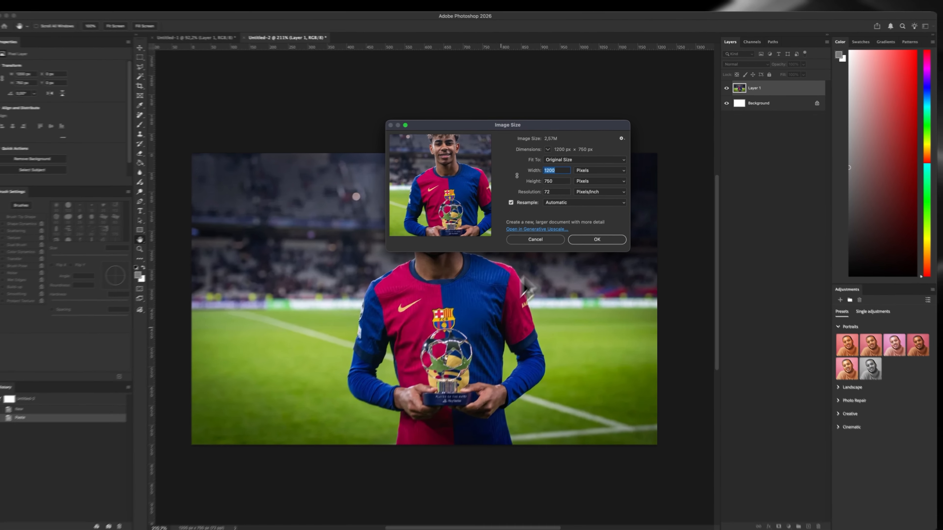
Close the image size check without resizing the photo and frame the whole picture
left_click(437, 385)
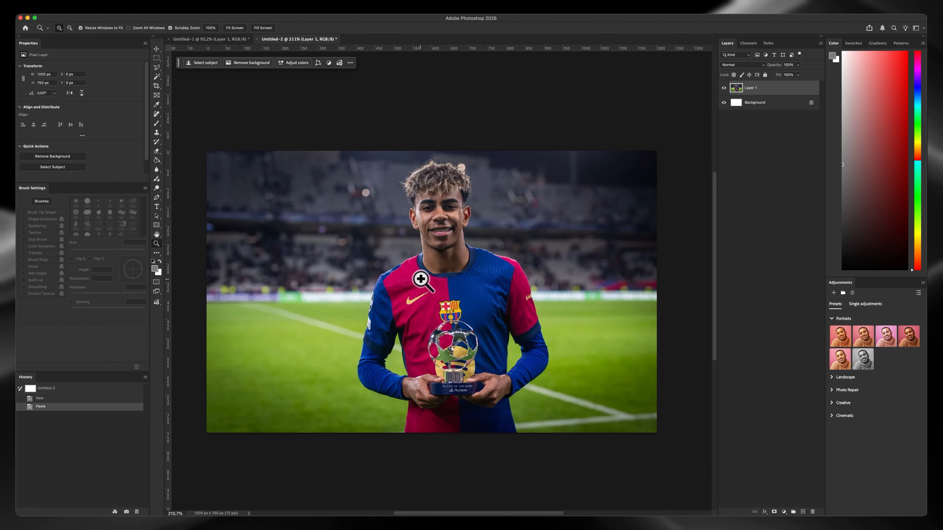
left_click_drag(422, 269, 426, 271)
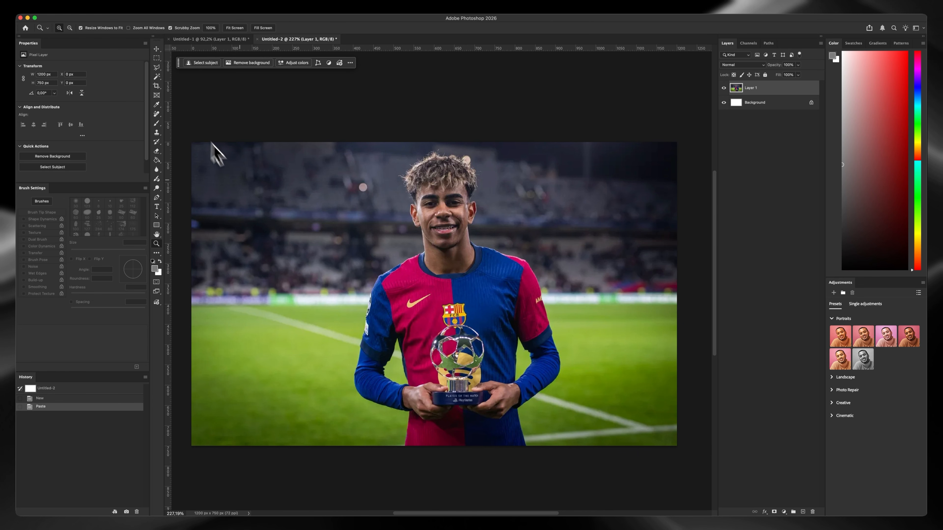
left_click_drag(358, 285, 360, 289)
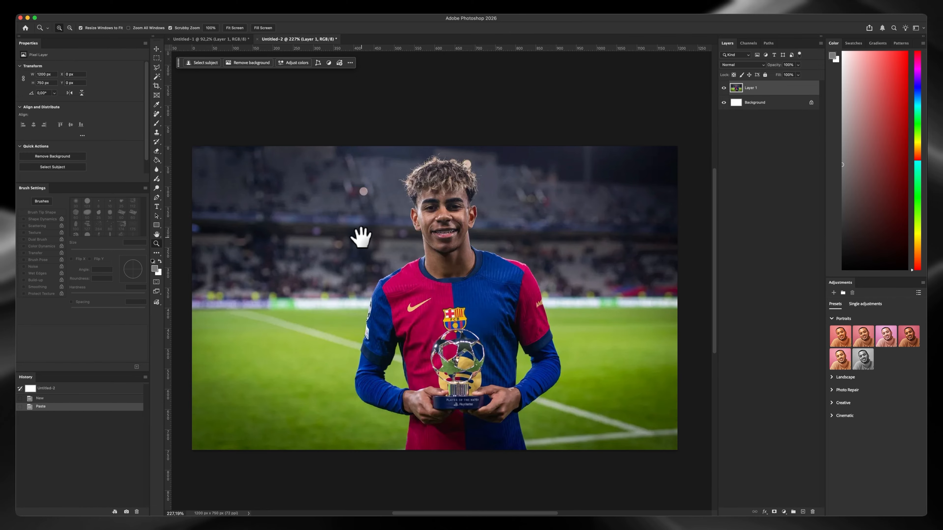
Open Generative Upscale for the trophy photo and choose the Topaz Gigapixel model
left_click(121, 6)
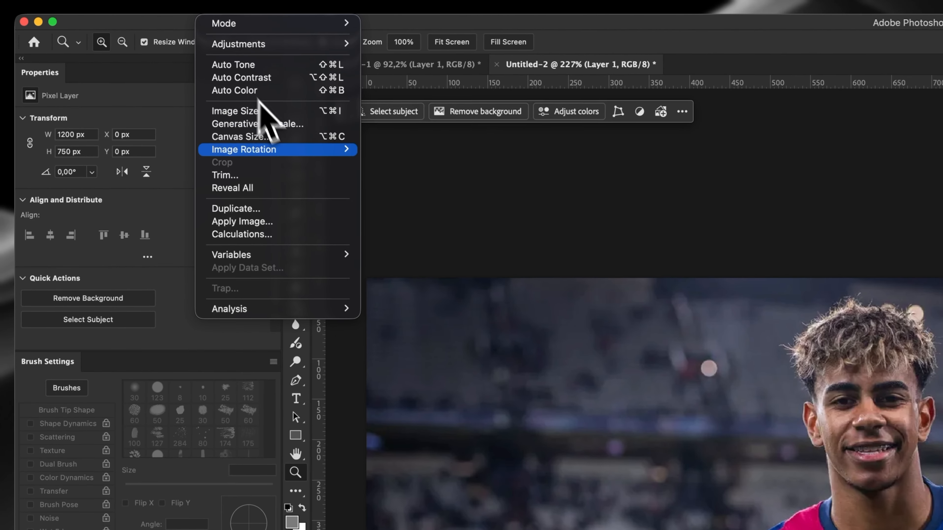
left_click(145, 70)
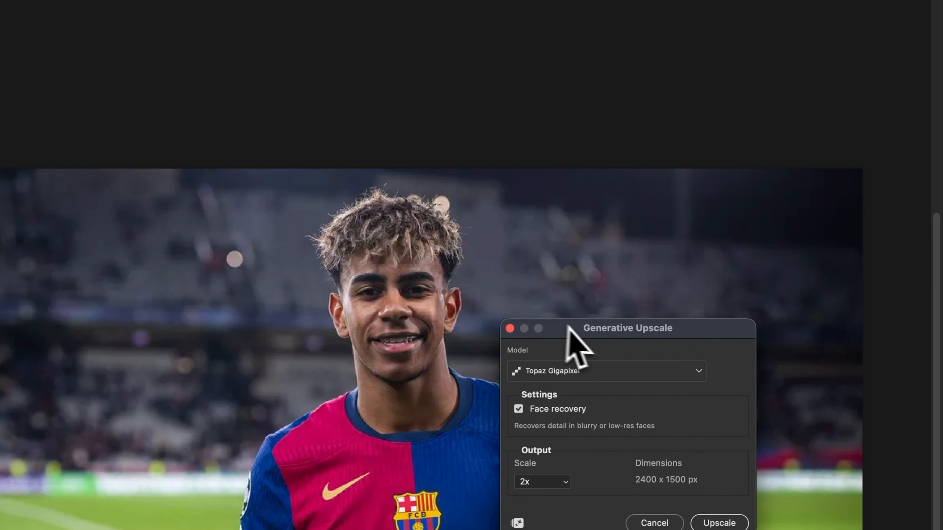
left_click_drag(780, 375, 770, 288)
left_click_drag(693, 238, 698, 224)
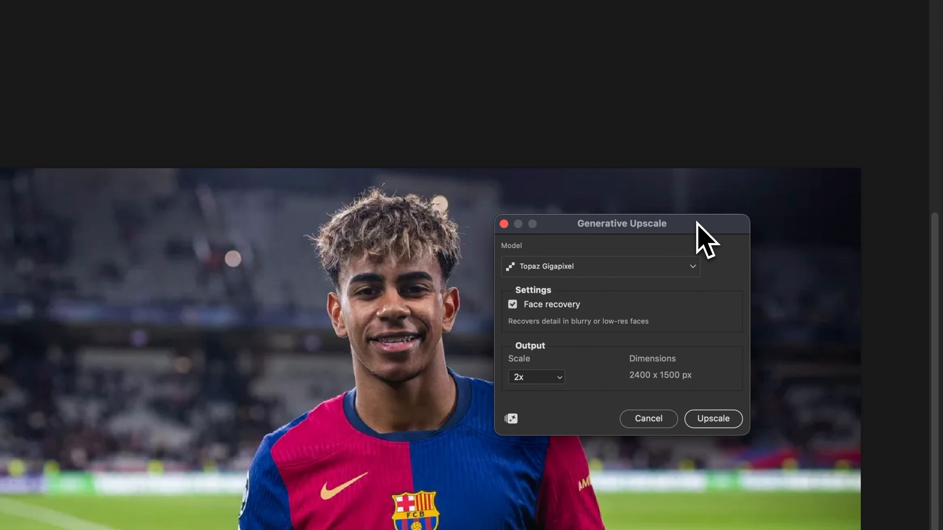
left_click(494, 190)
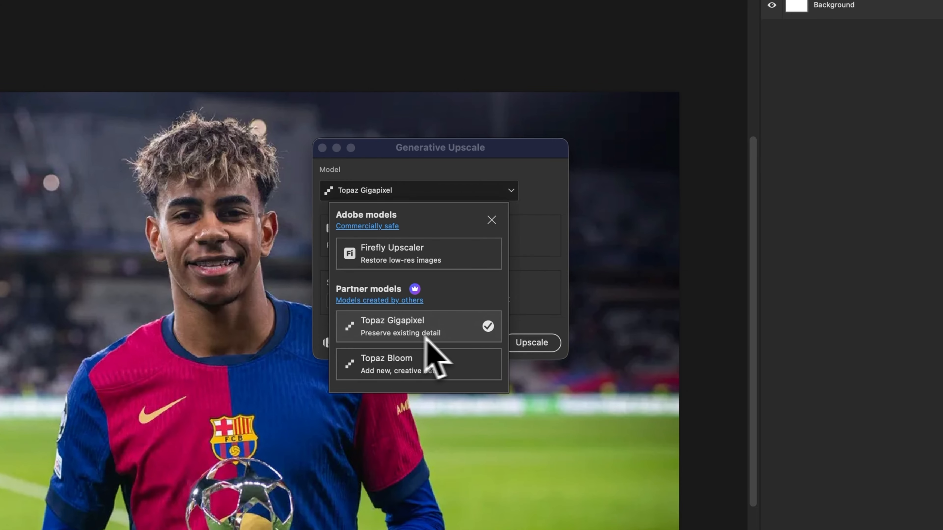
left_click(421, 324)
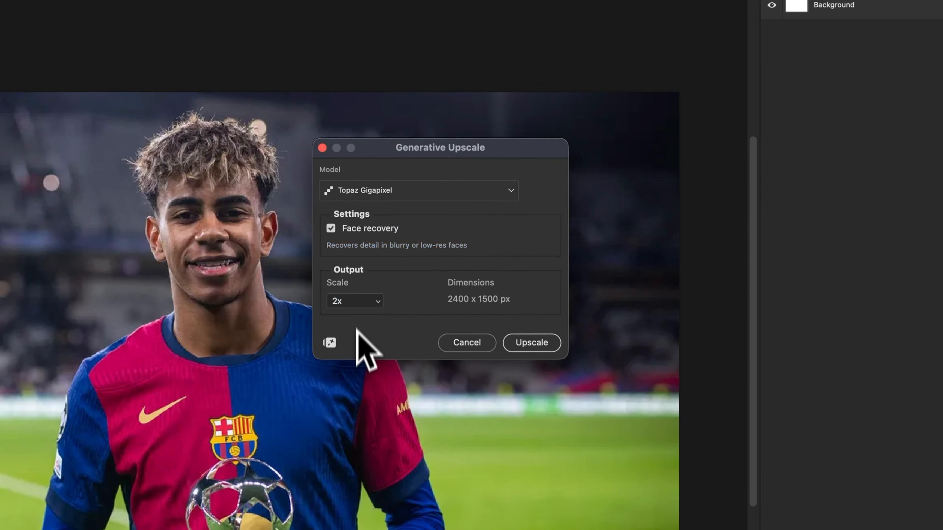
Set the output scale to 2x and upscale the trophy photo
left_click(358, 301)
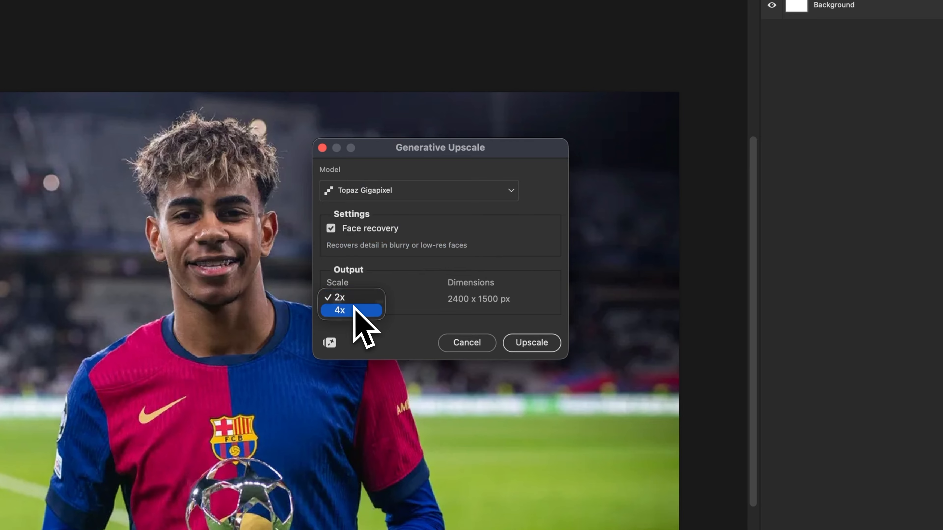
left_click(416, 300)
left_click(370, 301)
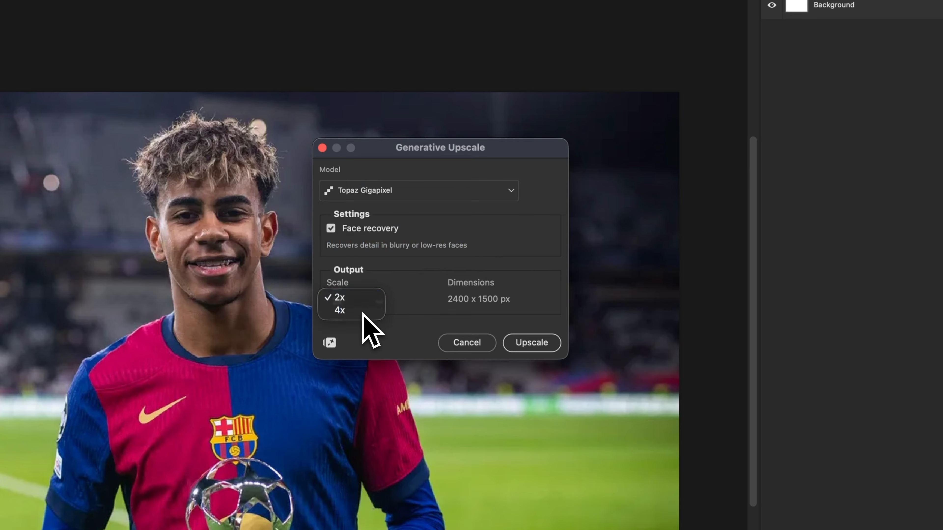
left_click(362, 311)
left_click(369, 302)
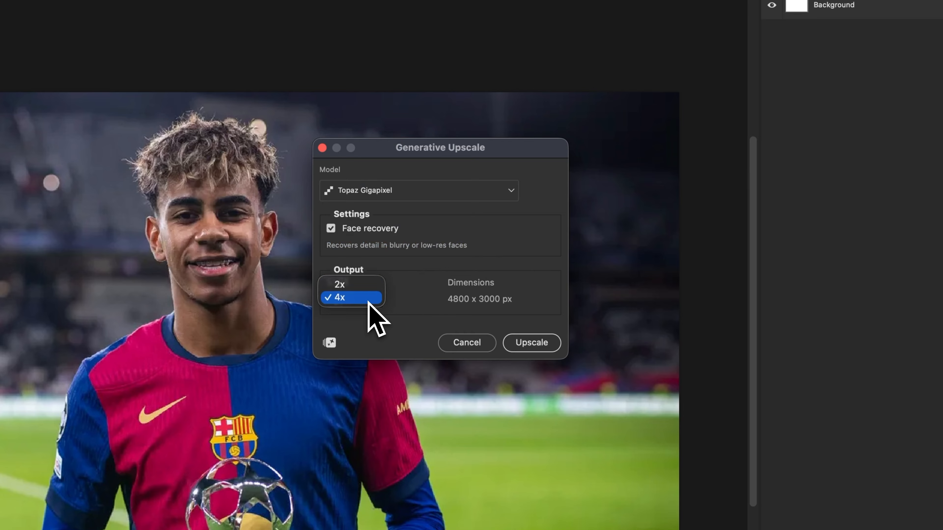
left_click(362, 286)
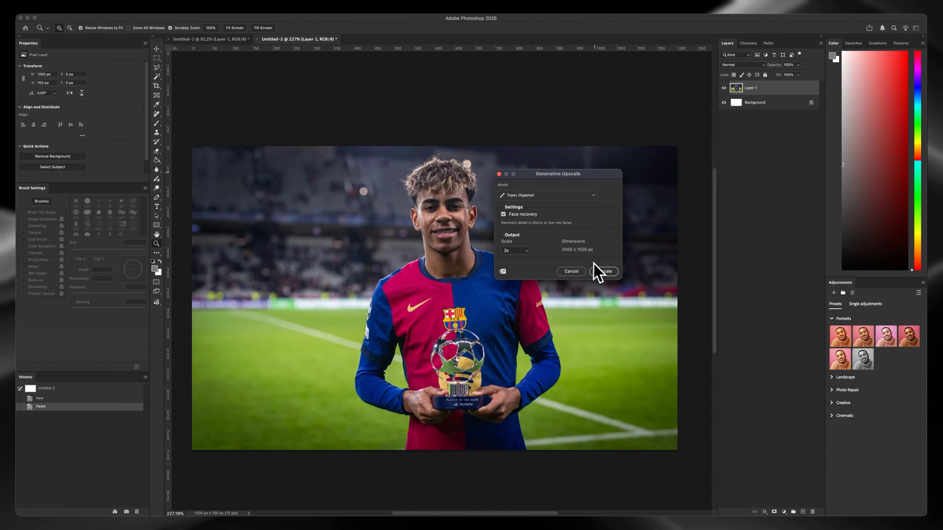
left_click(603, 272)
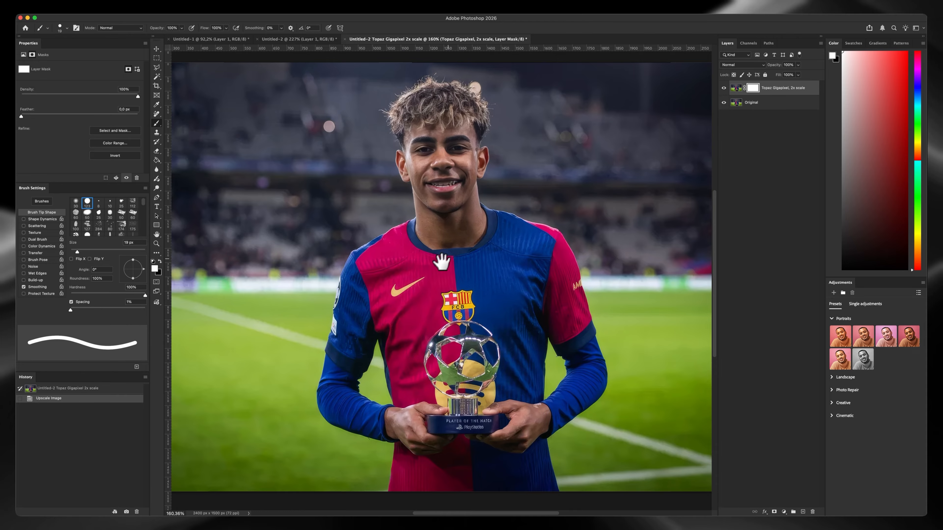
Examine the upscaled photo up close, including the player's face, the jersey and the lettering on the trophy base
scroll(442, 262, "up", 1)
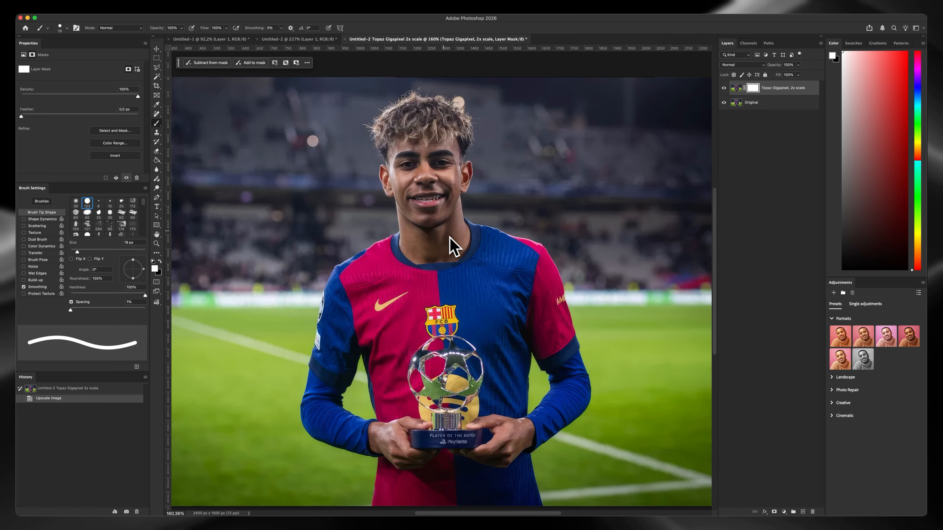
key("z")
mouse_move(432, 171)
left_mouse_down()
mouse_move(457, 156)
mouse_move(433, 176)
left_mouse_up()
key("b")
mouse_move(455, 272)
left_mouse_down()
mouse_move(452, 218)
mouse_move(447, 255)
left_mouse_up()
key("z")
left_click_drag(439, 362, 427, 365)
mouse_move(444, 414)
left_mouse_down()
mouse_move(481, 394)
mouse_move(470, 372)
mouse_move(436, 366)
mouse_move(459, 364)
mouse_move(432, 350)
mouse_move(420, 349)
mouse_move(449, 356)
mouse_move(394, 349)
left_mouse_up()
key("b")
key("z")
key("b")
key("z")
key("z")
key("b")
key("z")
key("b")
key("z")
key("b")
left_click_drag(433, 318, 434, 333)
key("z")
mouse_move(439, 365)
left_mouse_down()
mouse_move(461, 358)
mouse_move(465, 339)
mouse_move(503, 333)
left_mouse_up()
key("b")
Compare the Topaz Gigapixel layer with the original on the trophy base and face by toggling its visibility, ending with it shown
key("z")
key("b")
left_click(724, 88)
key("z")
key("b")
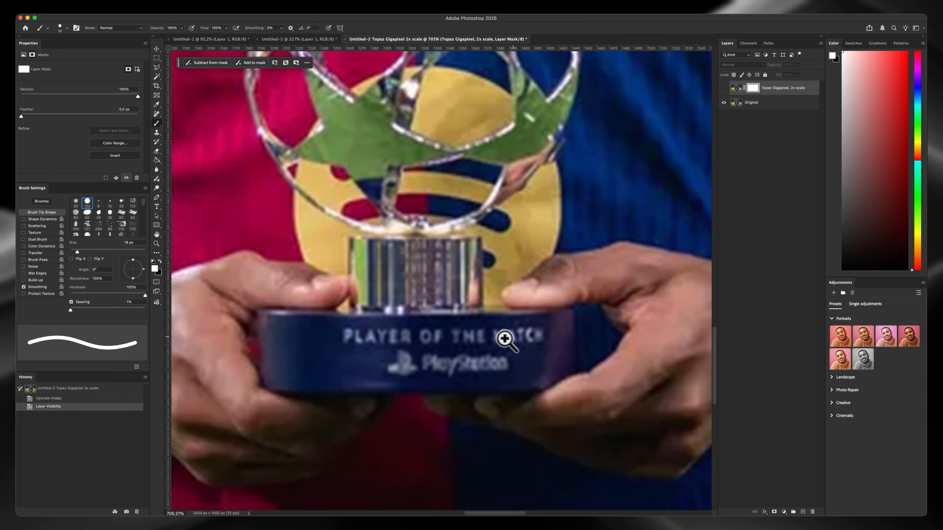
key("z")
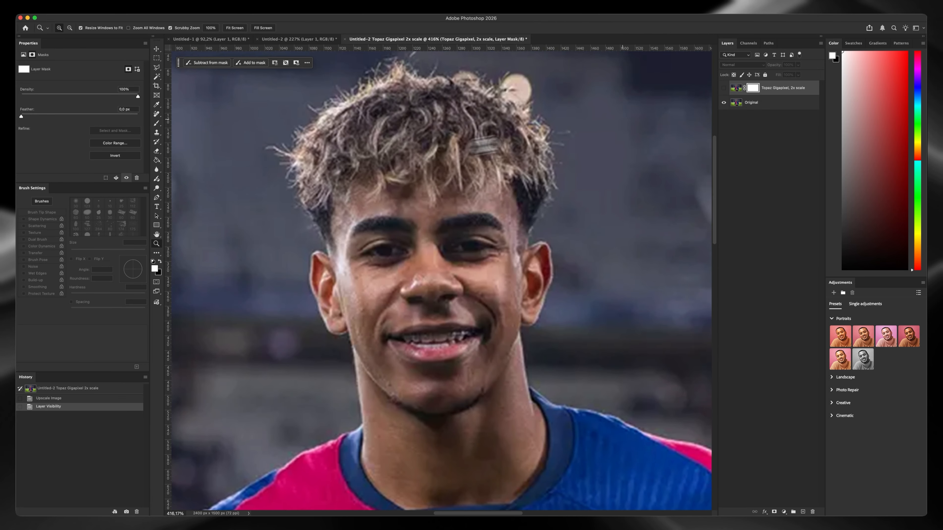
key("b")
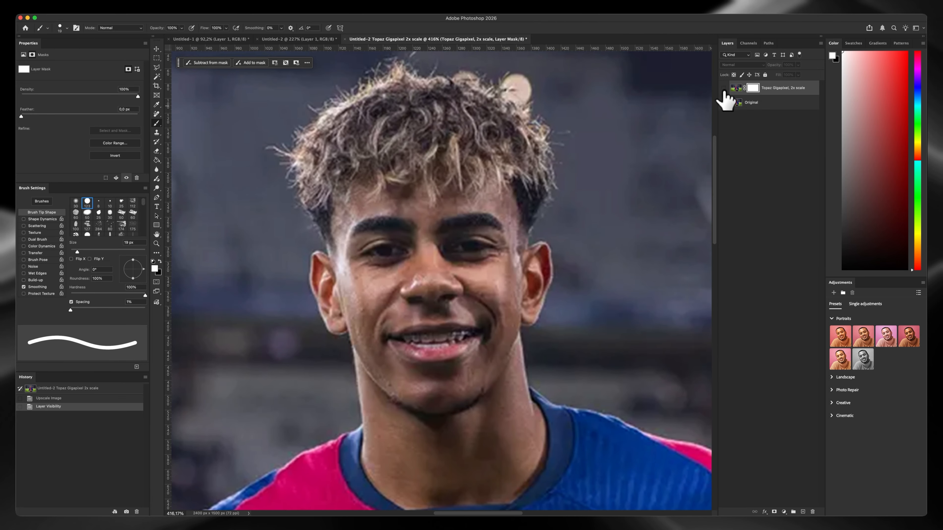
left_click(724, 88)
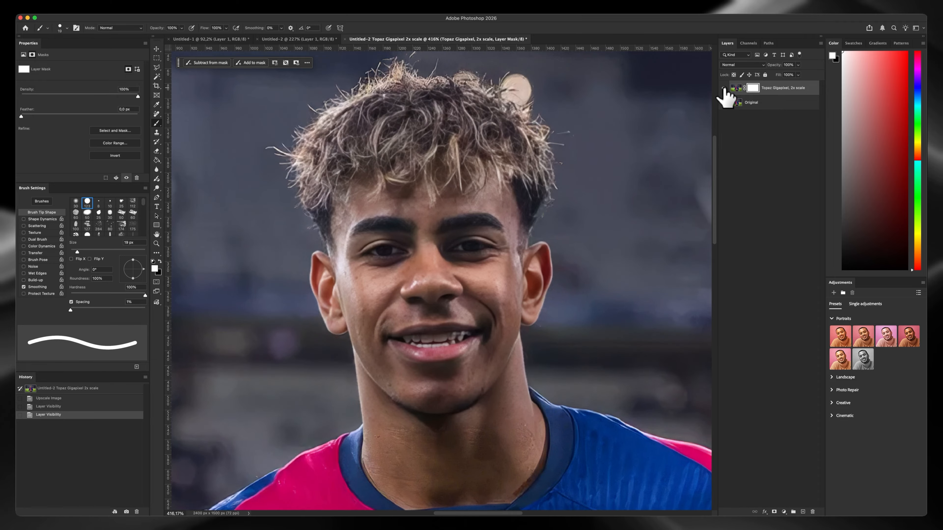
left_click(724, 88)
left_click(725, 88)
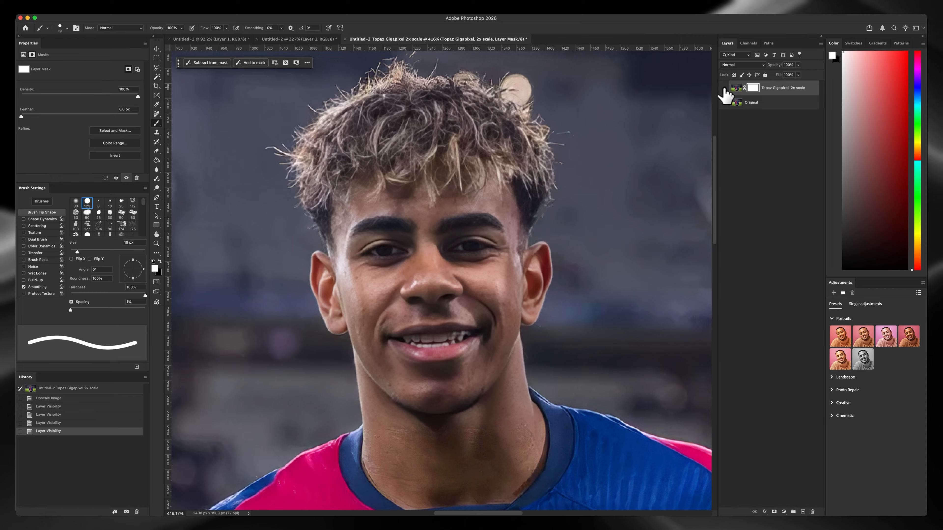
left_click(724, 88)
left_click(724, 88)
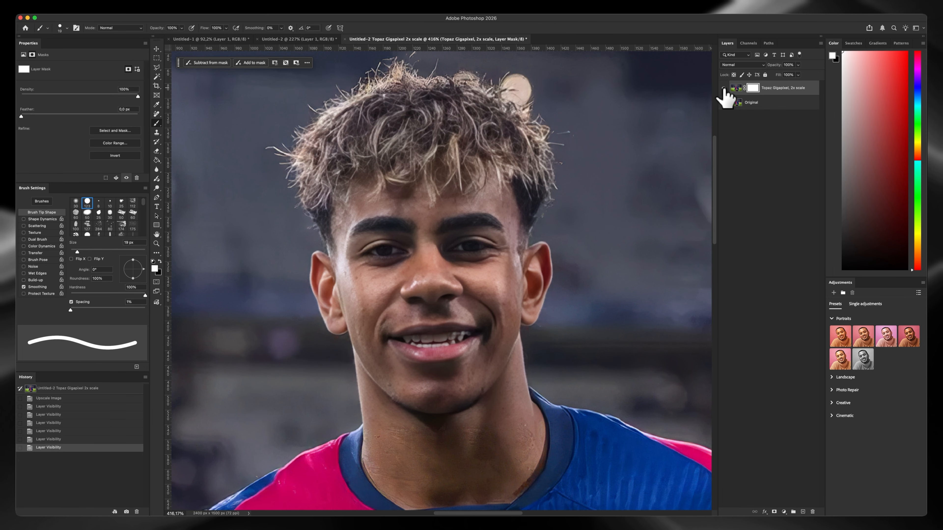
left_click_drag(476, 221, 365, 227)
left_click_drag(603, 467, 479, 214)
left_click_drag(518, 277, 480, 278)
left_click_drag(405, 240, 497, 240)
left_click_drag(423, 236, 482, 219)
mouse_move(416, 257)
left_mouse_down()
mouse_move(363, 256)
mouse_move(426, 256)
left_mouse_up()
mouse_move(476, 156)
left_mouse_down()
mouse_move(476, 203)
mouse_move(442, 219)
left_mouse_up()
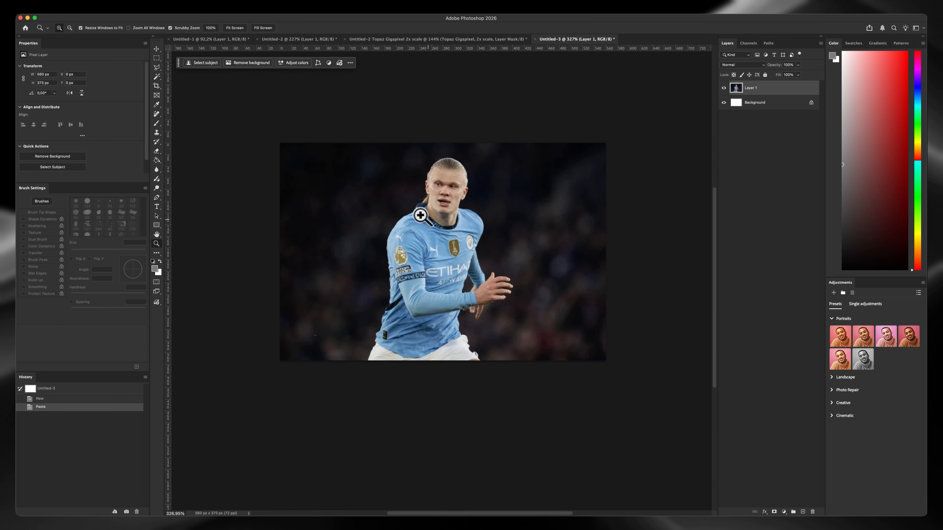
Check the pixel dimensions of the light blue jersey photo in Image Size and leave it unresized
mouse_move(417, 214)
left_mouse_down()
mouse_move(430, 200)
mouse_move(425, 211)
left_mouse_up()
left_click(124, 6)
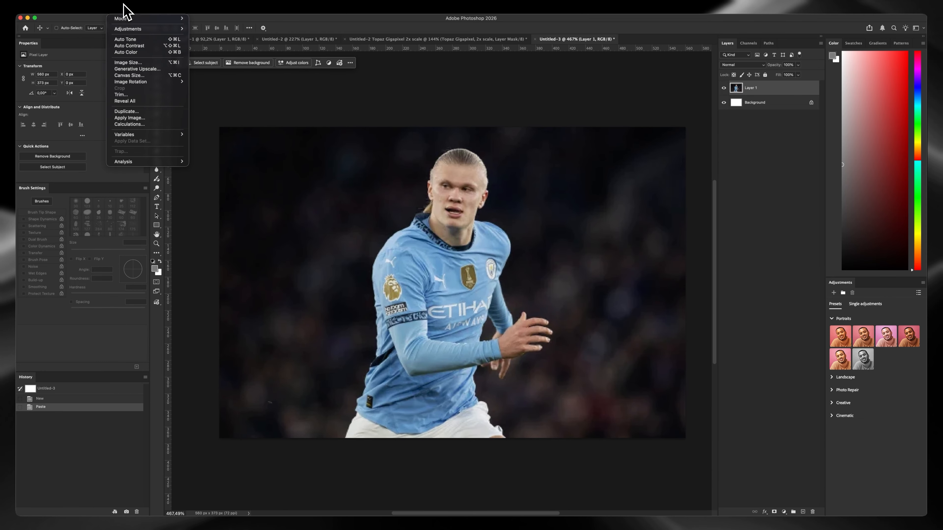
left_click(130, 63)
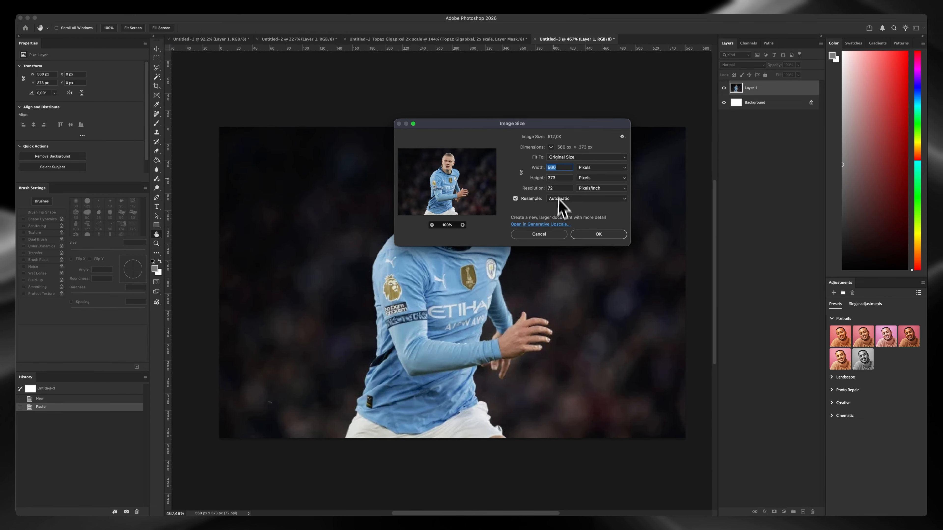
key("Escape")
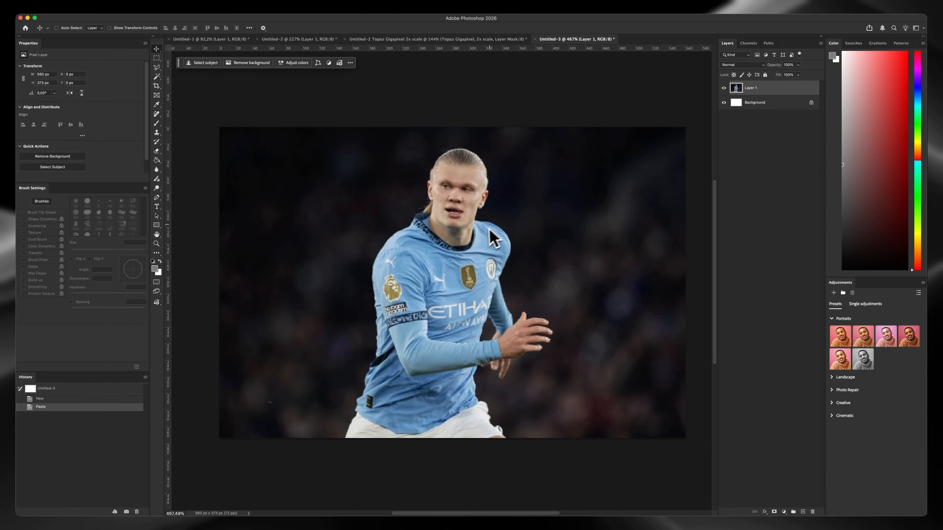
Examine the low-resolution photo up close, from the player's face to the jersey badges and sleeve lettering
left_click_drag(480, 232, 465, 237)
left_click_drag(433, 211, 451, 186)
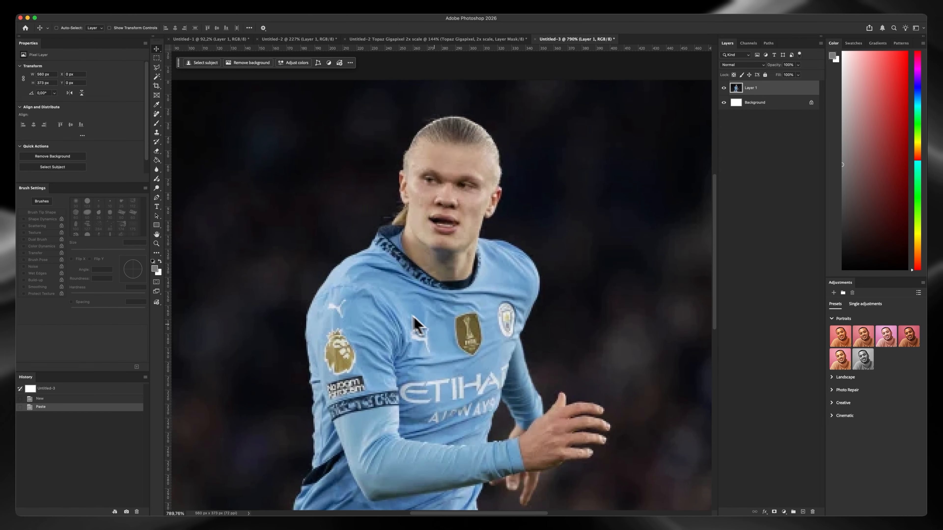
left_click_drag(406, 320, 431, 236)
left_click_drag(391, 286, 402, 275)
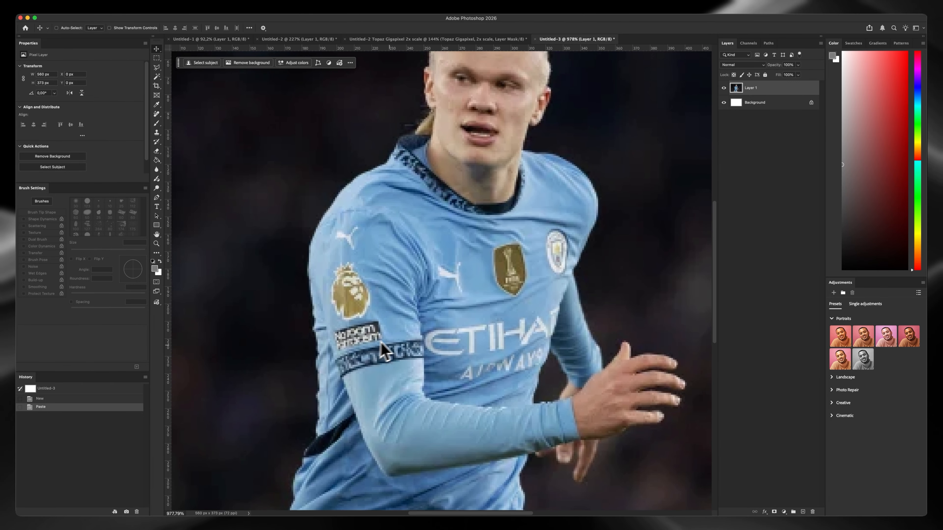
mouse_move(395, 335)
left_mouse_down()
mouse_move(374, 349)
mouse_move(393, 333)
left_mouse_up()
mouse_move(439, 292)
left_mouse_down()
mouse_move(423, 290)
mouse_move(420, 304)
mouse_move(452, 290)
left_mouse_up()
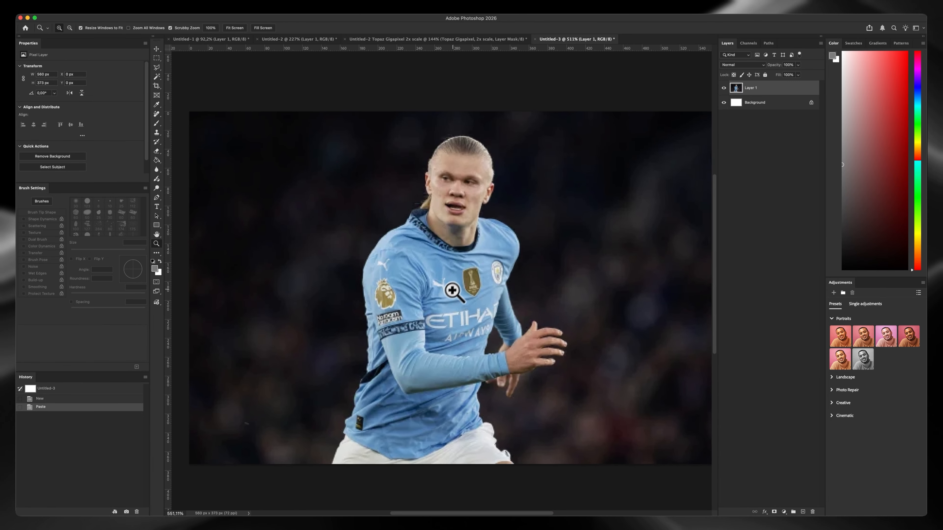
Open Generative Upscale for the light blue jersey photo and choose the Topaz Bloom model
left_click(107, 4)
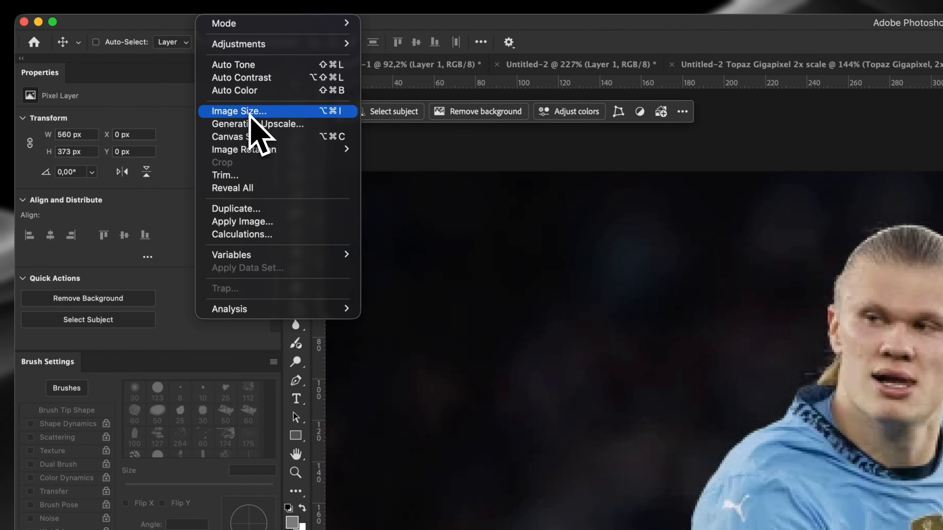
left_click(256, 124)
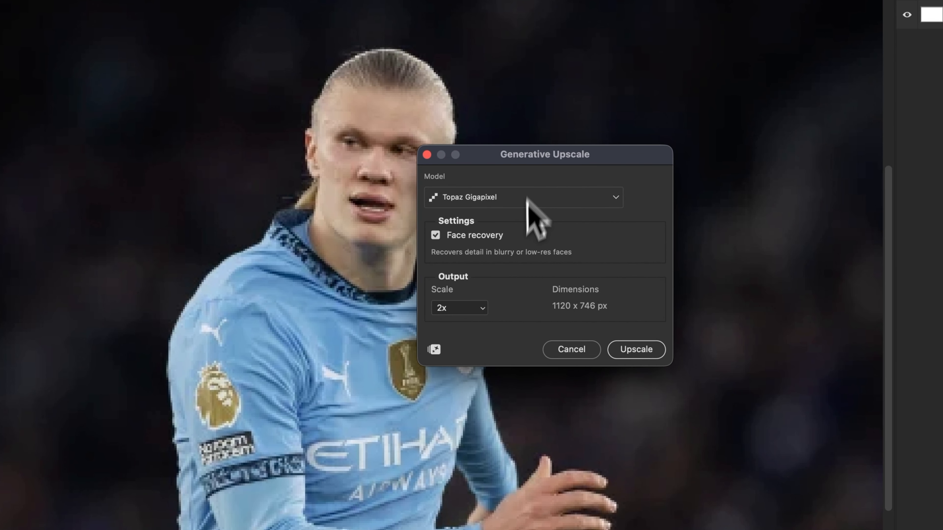
left_click(528, 199)
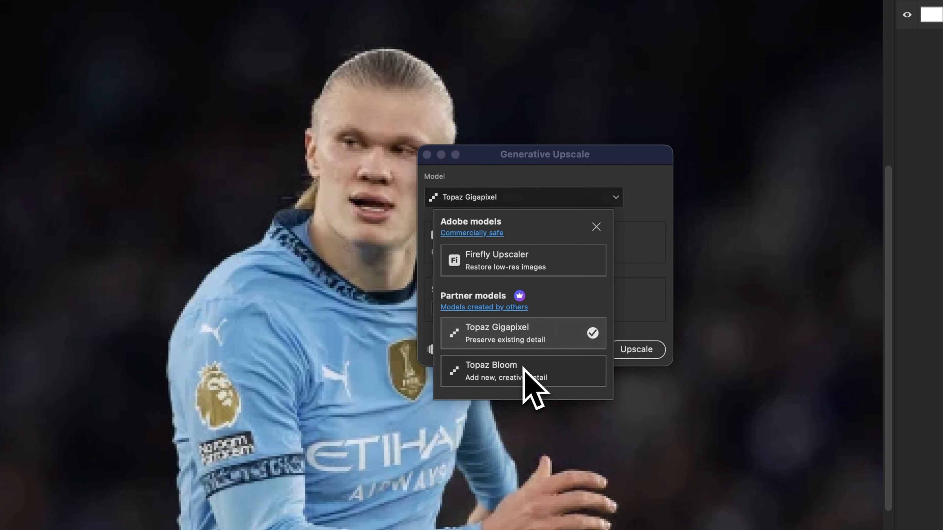
left_click(516, 379)
left_click_drag(552, 161, 615, 160)
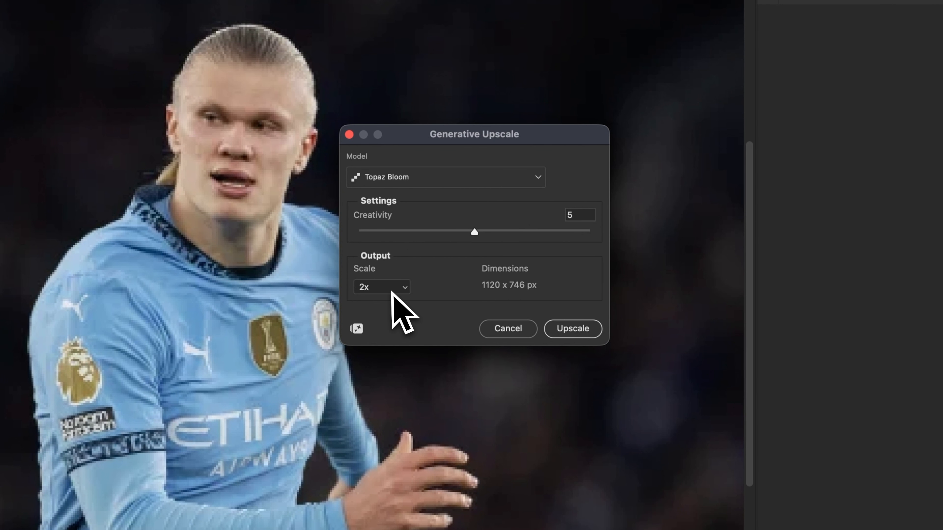
Set the output scale to 4x and upscale the light blue jersey photo
left_click(392, 291)
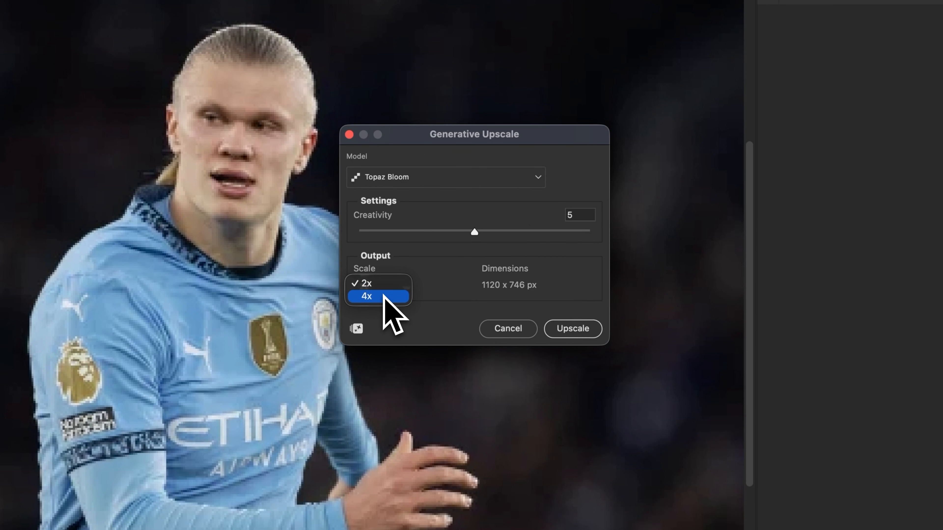
left_click(383, 295)
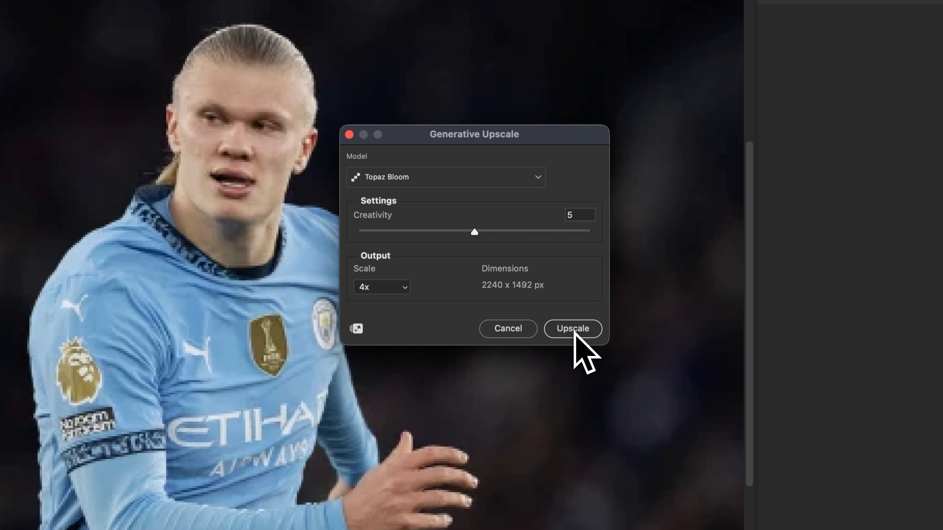
left_click(574, 330)
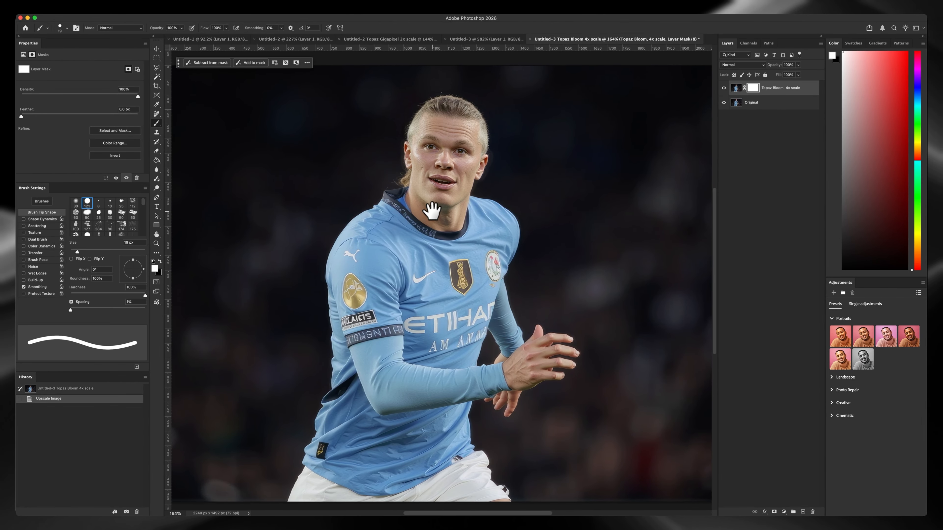
Examine the Topaz Bloom result up close around the player's face, collar and jersey badges
left_click_drag(447, 216, 443, 213)
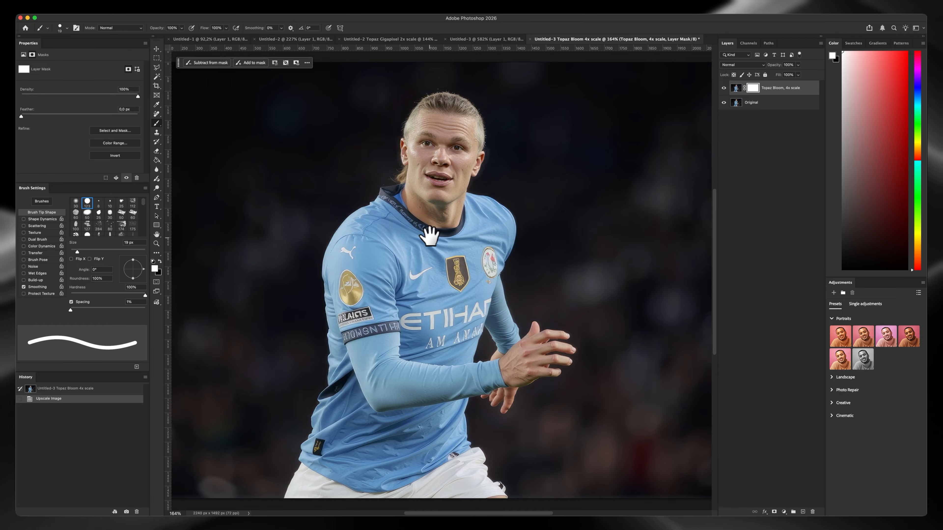
left_click_drag(430, 236, 433, 242)
key("z")
left_click_drag(429, 167, 436, 171)
mouse_move(435, 186)
left_mouse_down()
mouse_move(439, 220)
mouse_move(457, 173)
left_mouse_up()
key("z")
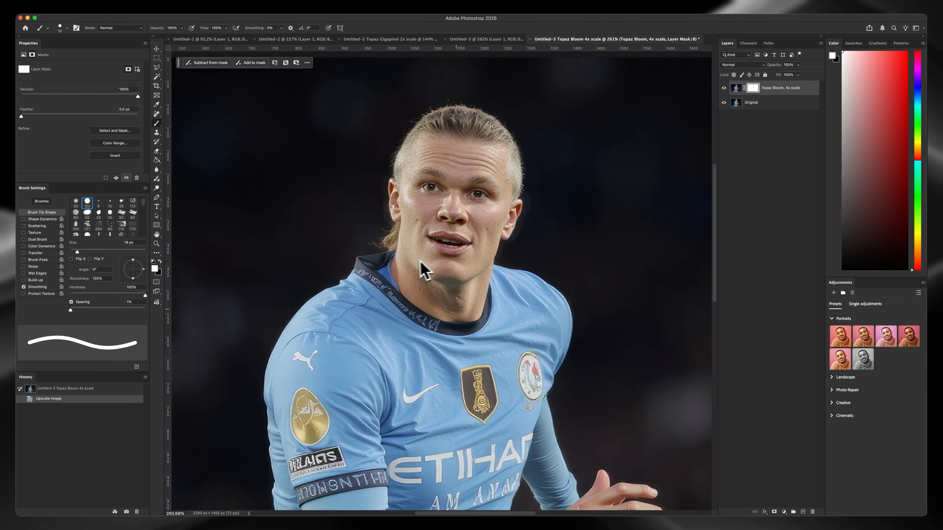
key("z")
left_click_drag(430, 255, 415, 275)
mouse_move(429, 250)
left_mouse_down()
mouse_move(430, 195)
mouse_move(433, 240)
left_mouse_up()
key("z")
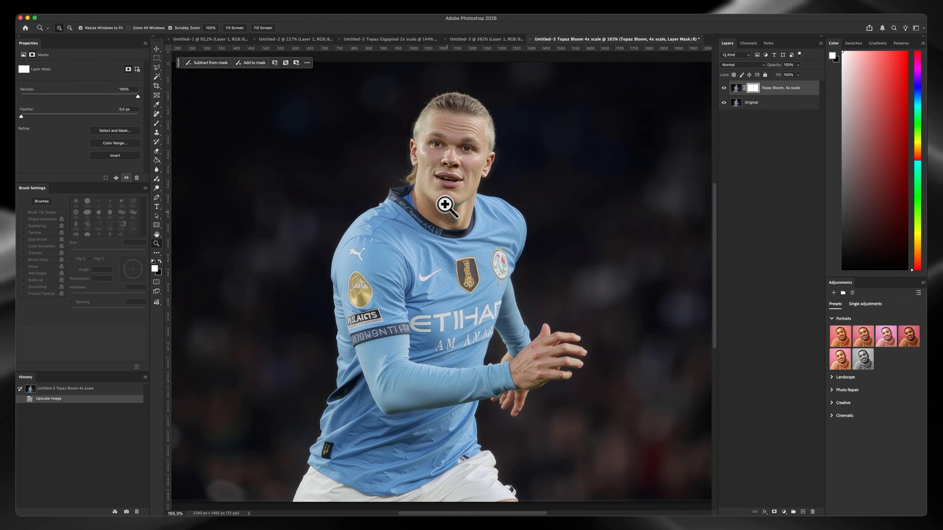
Return to the original light blue jersey photo, open Generative Upscale and choose the Topaz Gigapixel model
left_click_drag(471, 198, 446, 227)
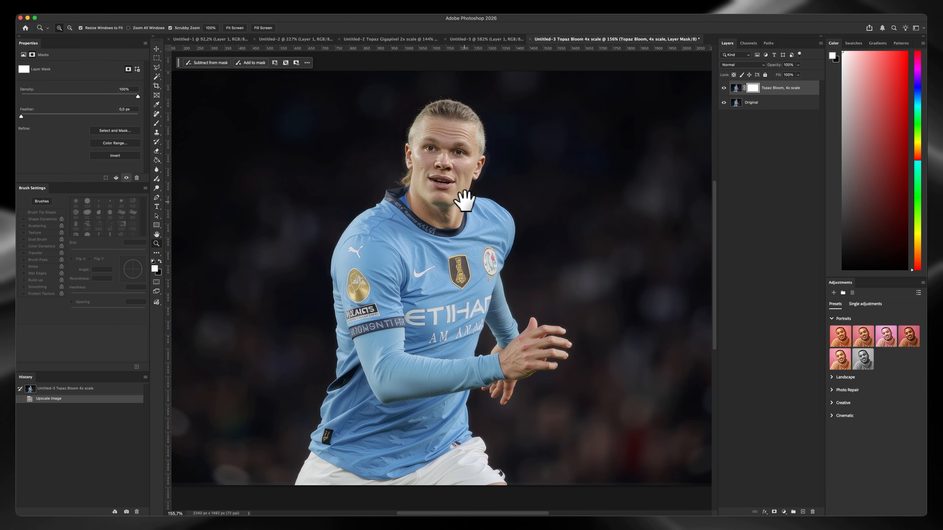
key("ctrl+shift+Tab")
left_click(119, 3)
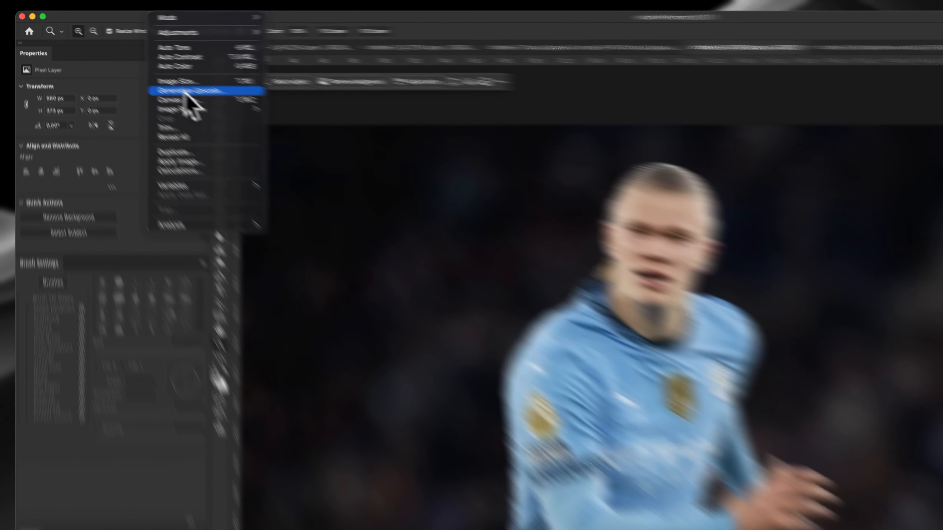
left_click(135, 68)
left_click(593, 219)
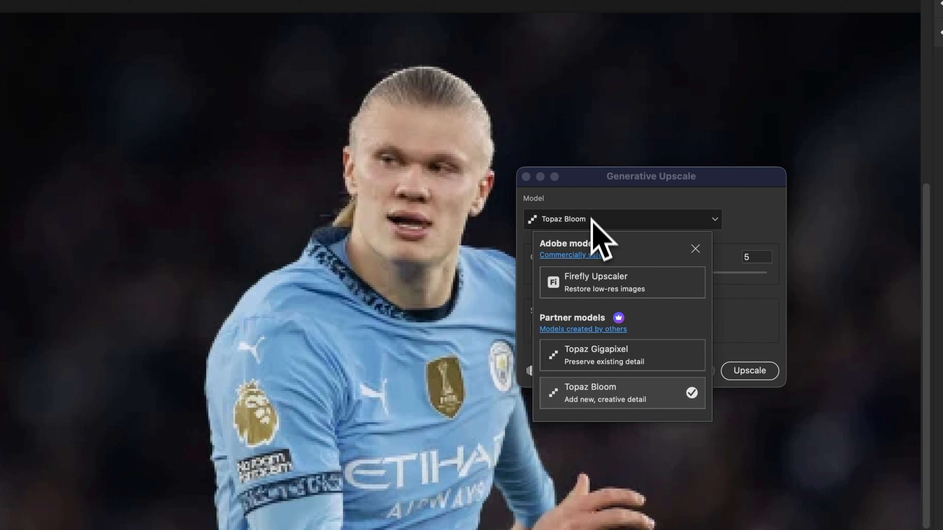
left_click(618, 354)
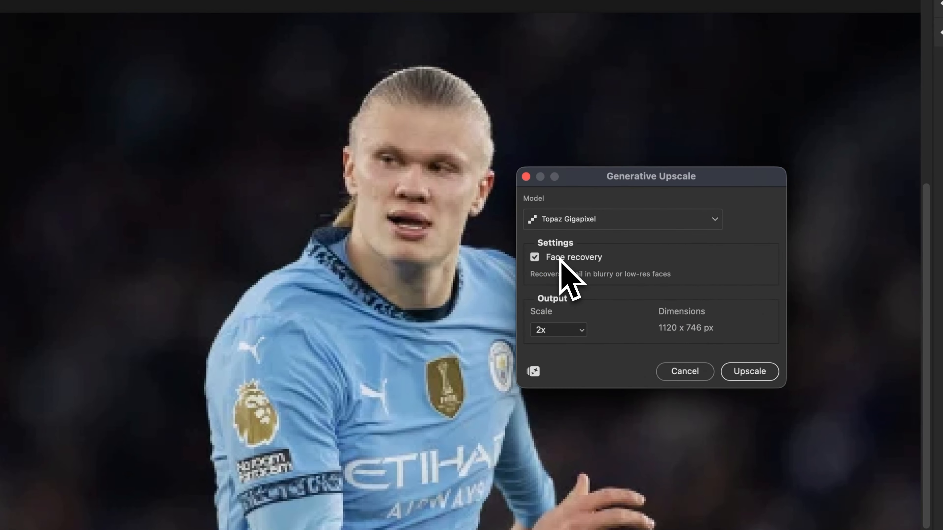
Set the output scale to 4x with face recovery enabled and upscale the photo with Topaz Gigapixel
left_click(576, 330)
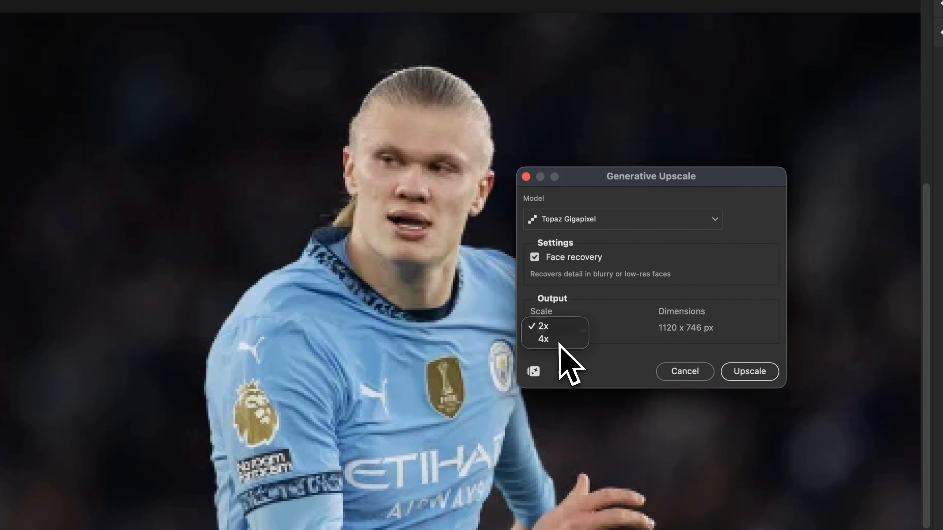
left_click(556, 338)
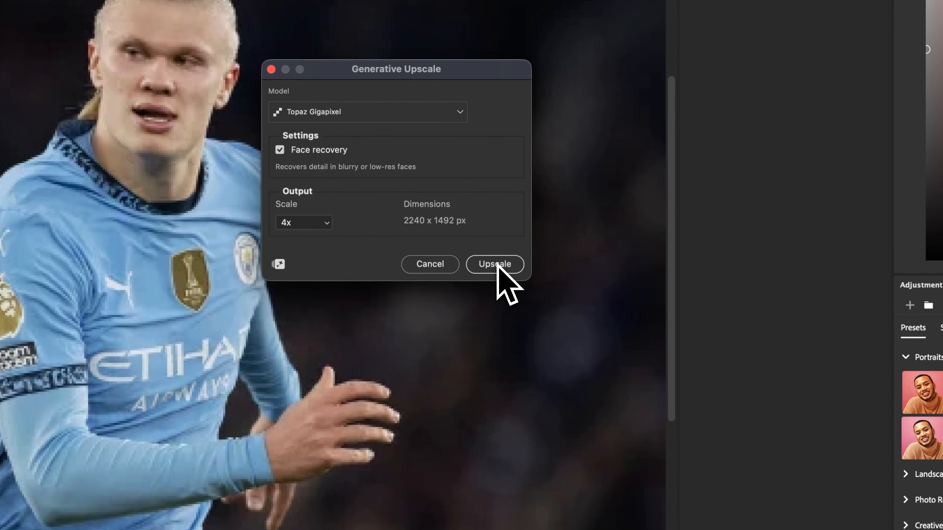
left_click(495, 264)
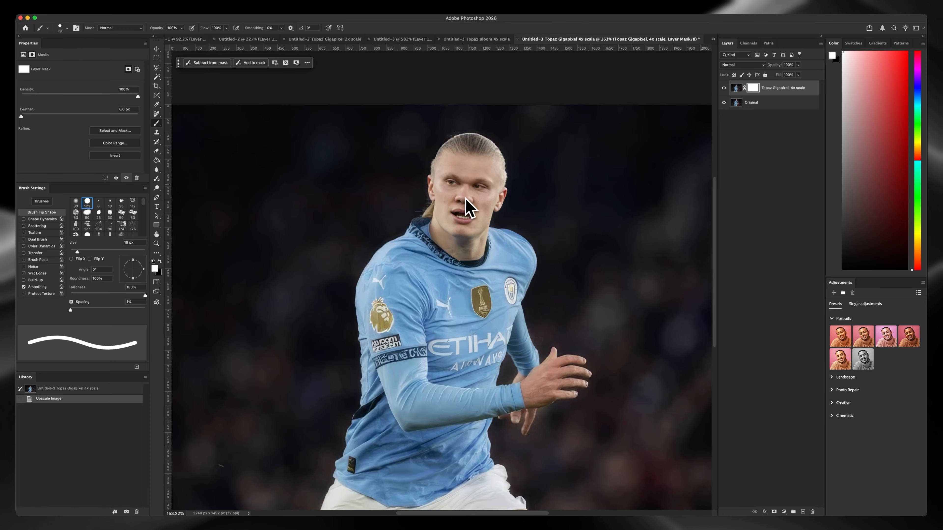
Examine the Topaz Gigapixel 4x result up close, from the sleeve badges and lettering to the chest badges and face
left_click_drag(199, 141, 192, 74)
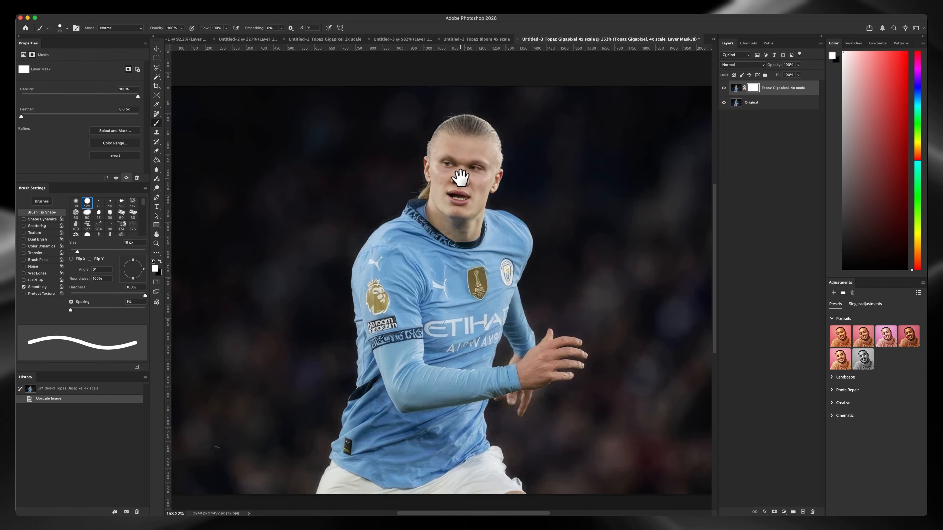
key("z")
left_click_drag(461, 181, 457, 189)
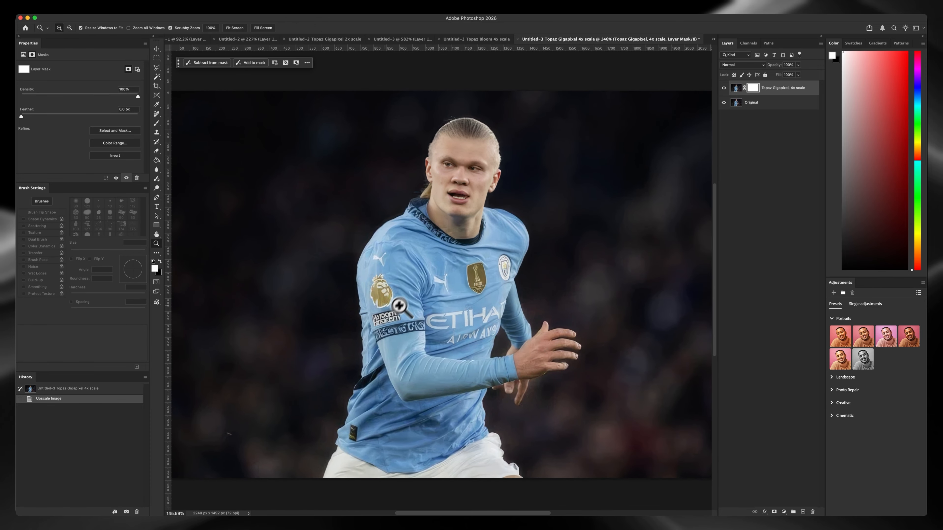
left_click_drag(399, 306, 422, 301)
key("b")
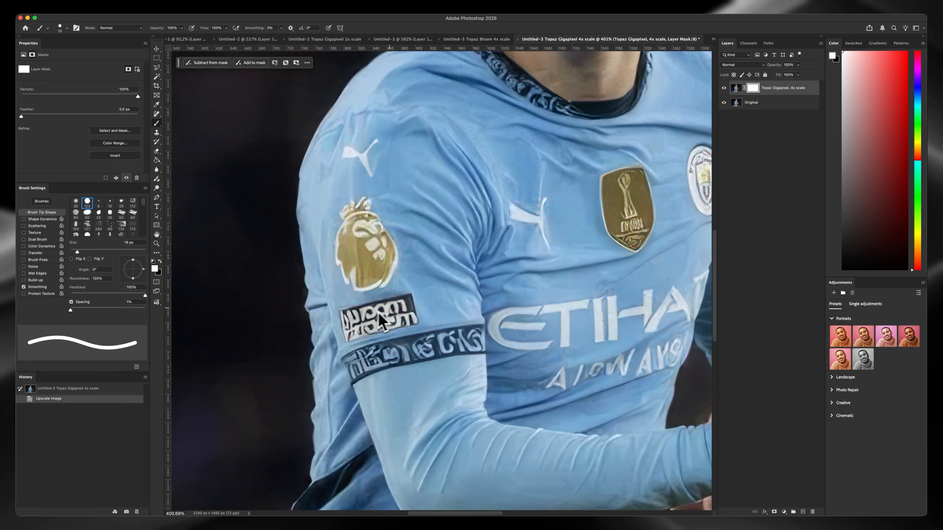
scroll(379, 313, "up", 3)
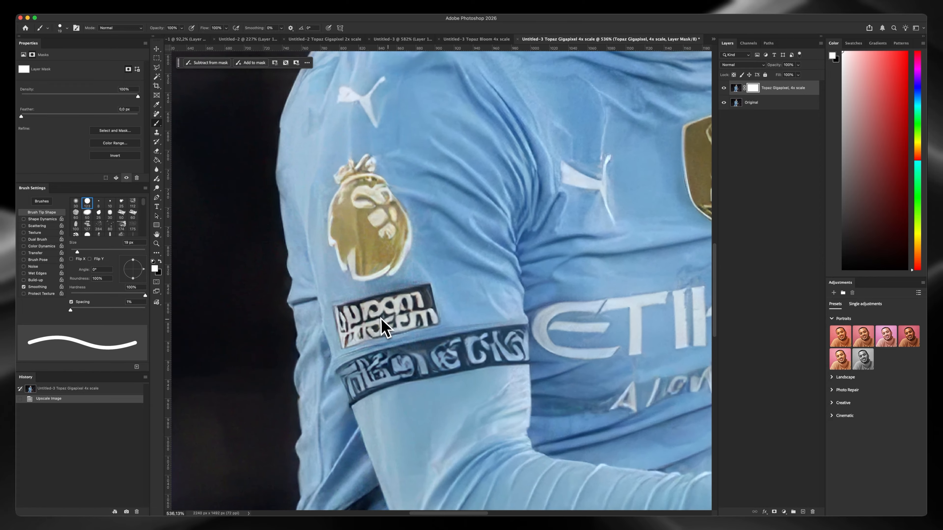
scroll(377, 333, "down", 3)
scroll(404, 320, "right", 3)
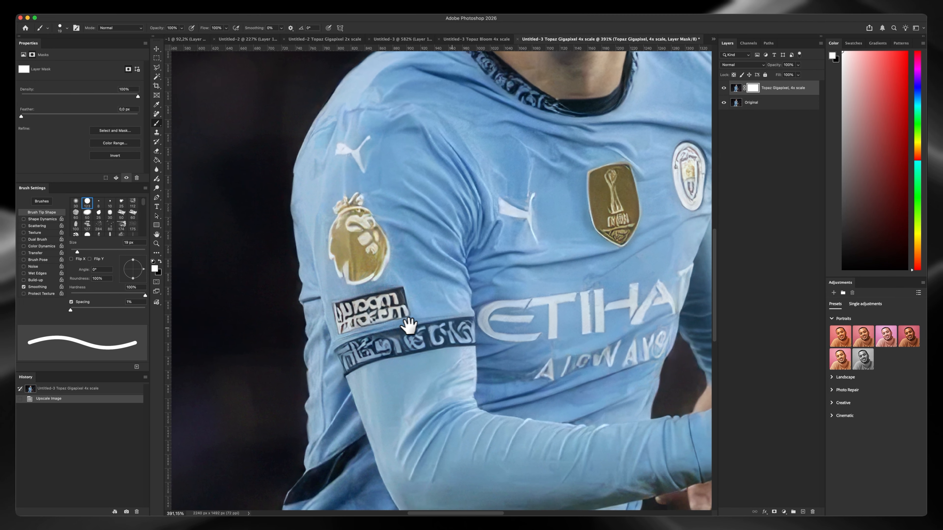
scroll(403, 320, "right", 2)
scroll(341, 294, "up", 5)
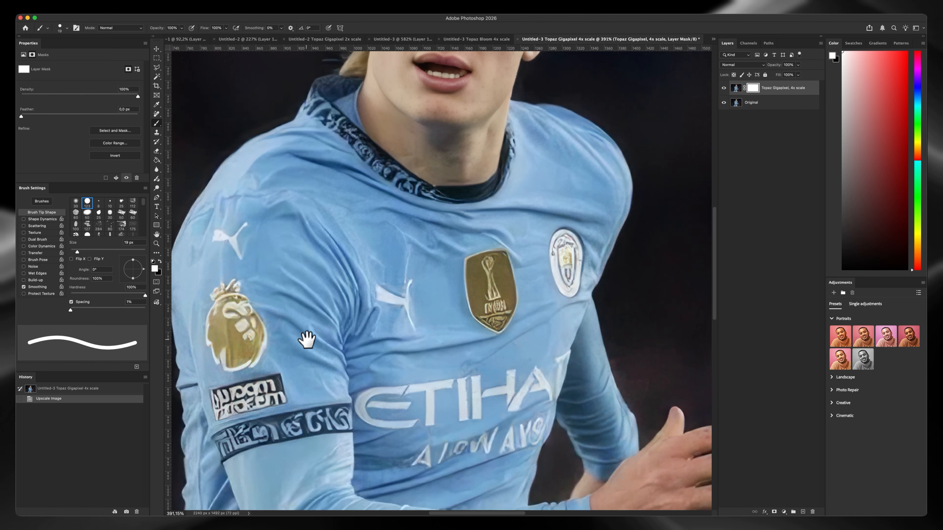
scroll(404, 323, "up", 4)
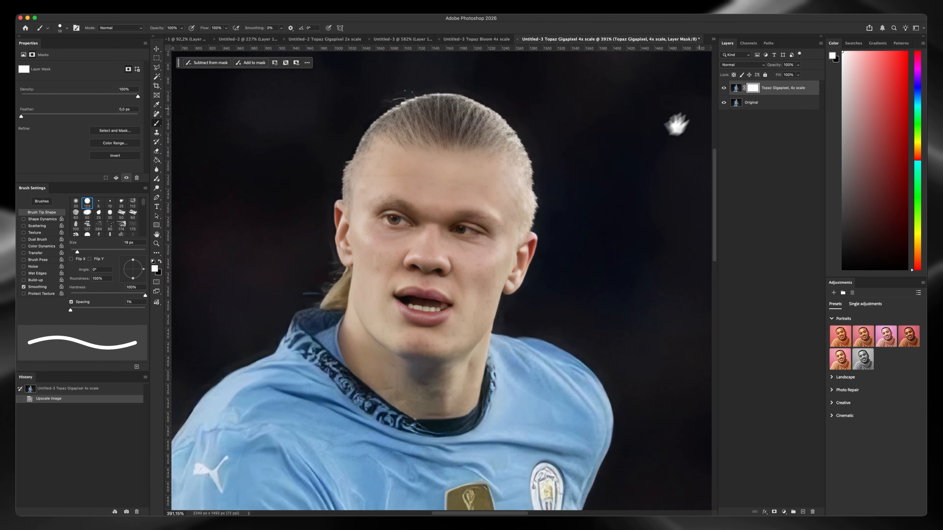
Compare the player's face with the original up close by repeatedly hiding and showing the Topaz Gigapixel layer
left_click(724, 88)
left_click(725, 88)
left_click(725, 88)
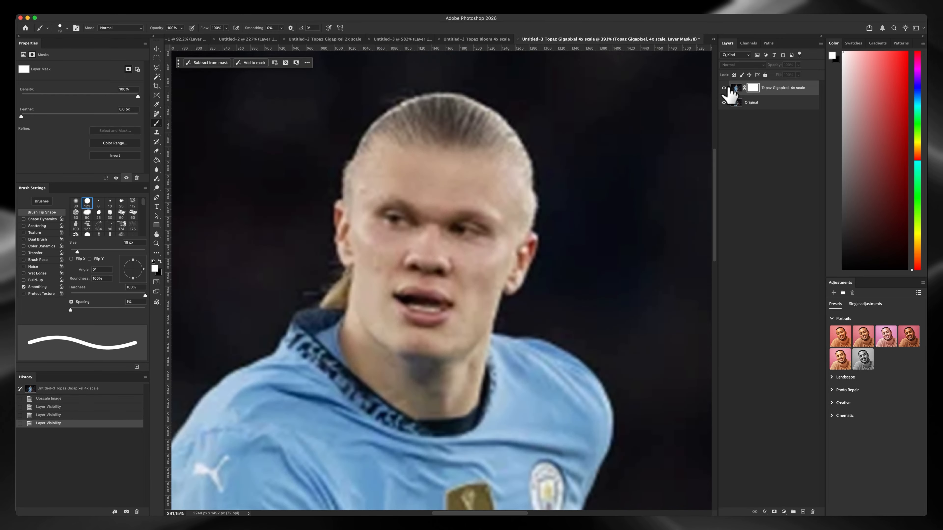
left_click(725, 88)
left_click(725, 89)
scroll(371, 233, "up", 3)
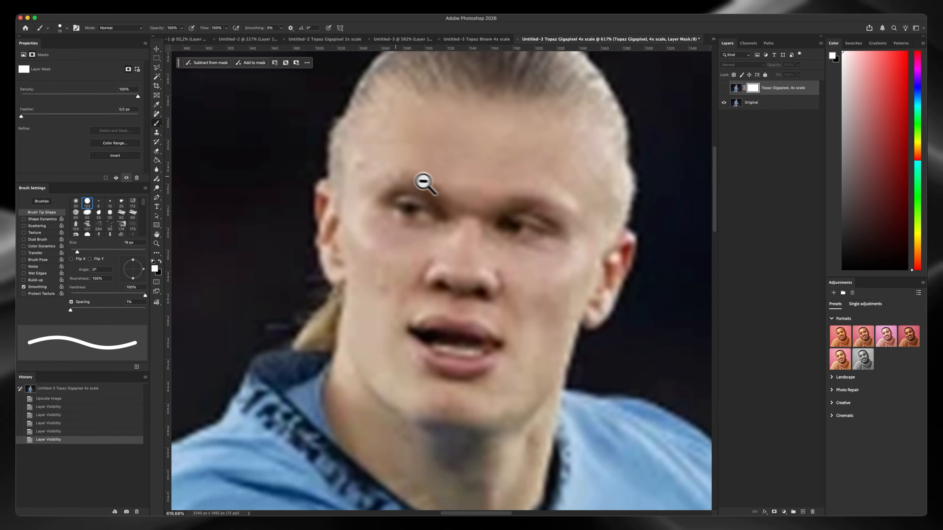
left_click(725, 89)
left_click(725, 89)
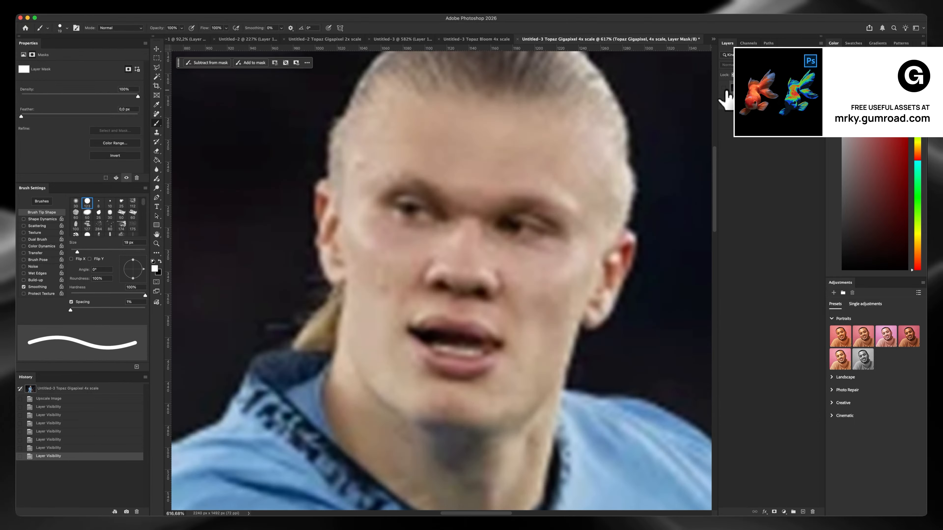
left_click(725, 89)
left_click(725, 89)
left_click(725, 90)
left_click(725, 89)
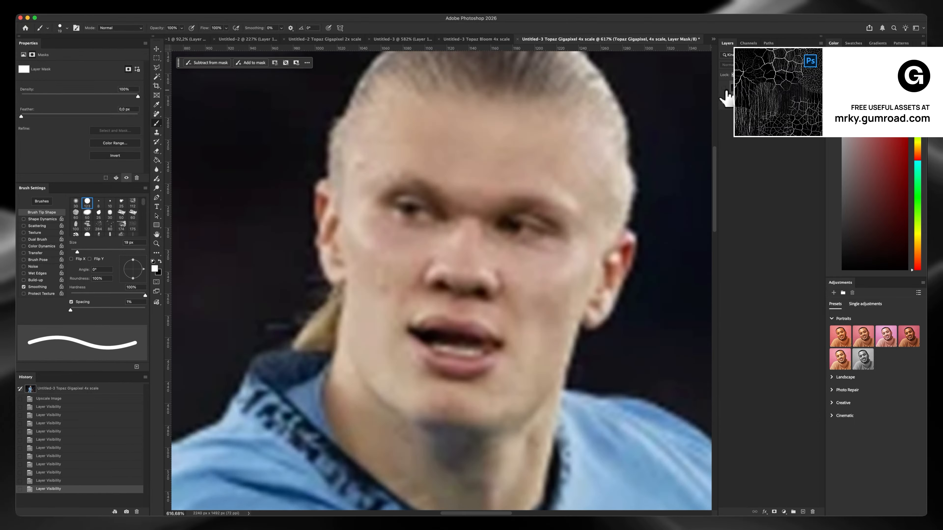
left_click(725, 89)
Compare the whole player and upper body with the original by hiding and showing the Topaz Gigapixel layer at several magnifications
key("z")
mouse_move(513, 221)
left_mouse_down()
mouse_move(470, 267)
mouse_move(451, 253)
mouse_move(482, 219)
left_mouse_up()
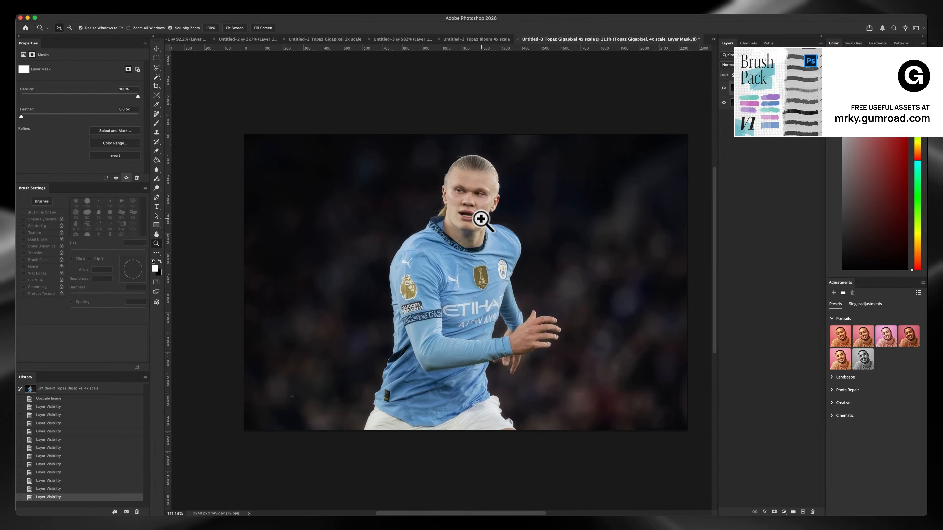
left_click(725, 88)
left_click_drag(513, 190, 488, 193)
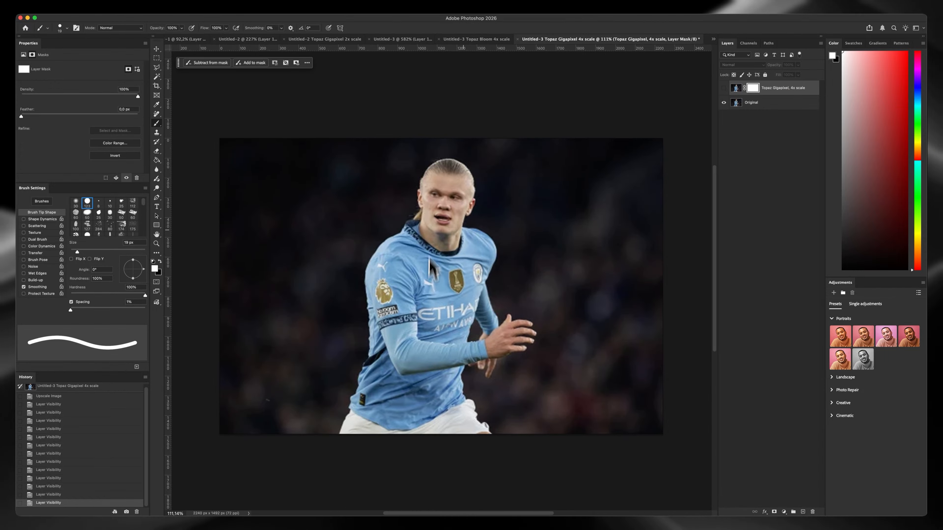
key("z")
left_click_drag(428, 196, 443, 184)
key("b")
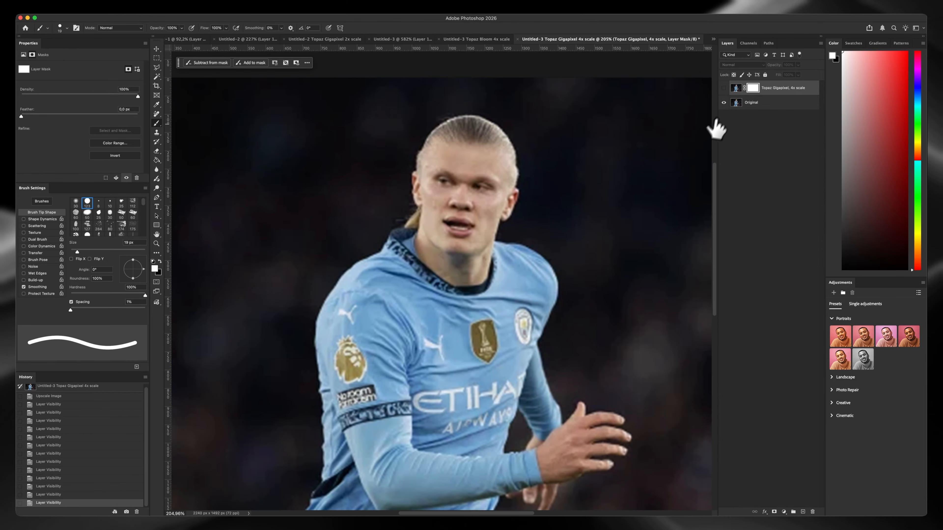
left_click(724, 89)
key("z")
mouse_move(471, 171)
left_mouse_down()
mouse_move(479, 154)
mouse_move(458, 177)
mouse_move(475, 168)
mouse_move(448, 148)
mouse_move(456, 193)
left_mouse_up()
key("b")
key("z")
key("b")
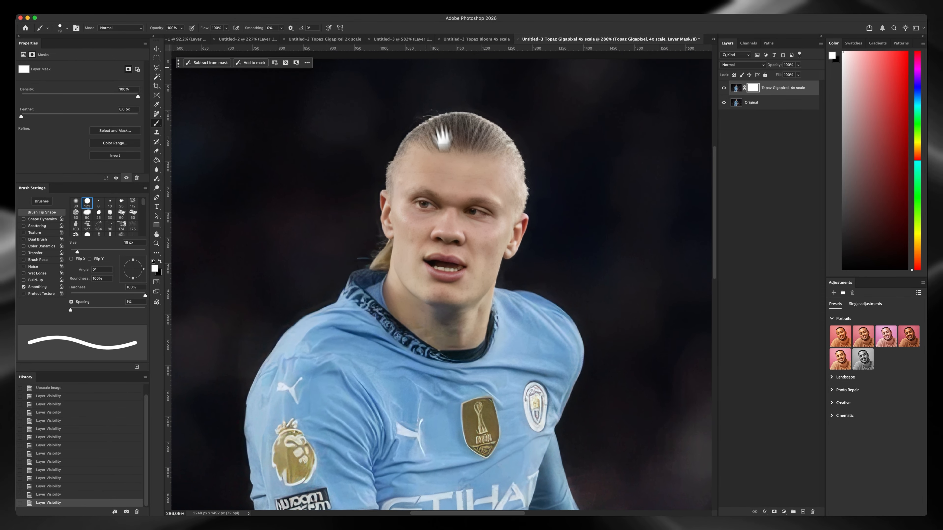
Switch to the Topaz Gigapixel 2x version of the red and blue jersey photo and inspect the player's hair and face
left_click(410, 40)
left_click(308, 39)
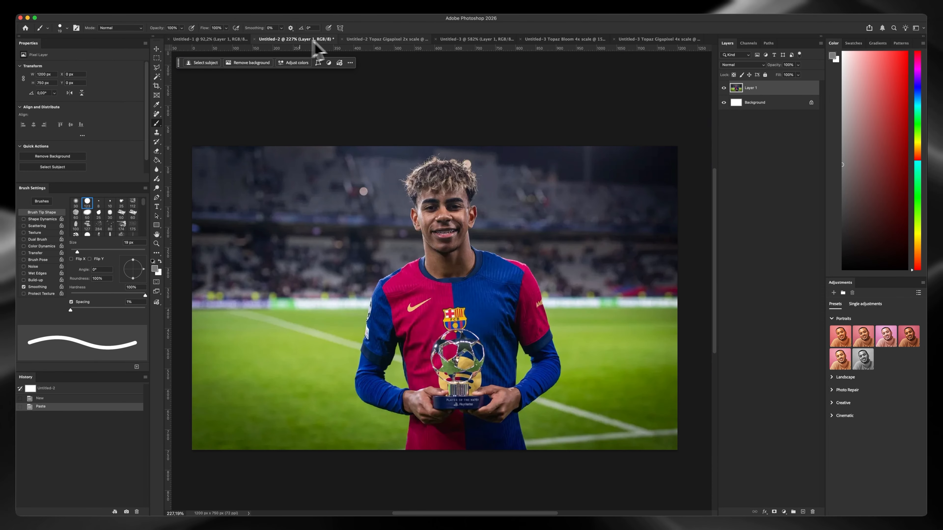
left_click(371, 40)
mouse_move(408, 150)
left_mouse_down()
mouse_move(420, 137)
mouse_move(430, 174)
mouse_move(404, 156)
left_mouse_up()
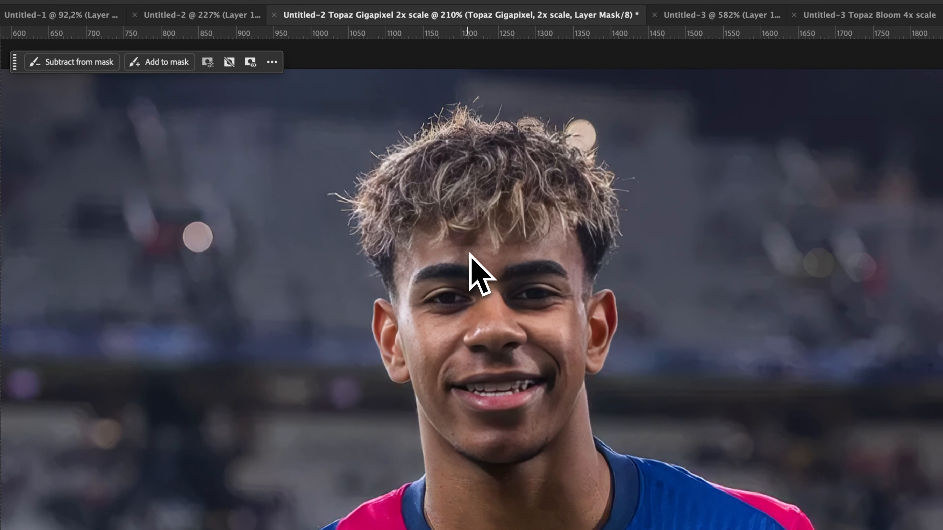
left_click_drag(470, 253, 503, 255)
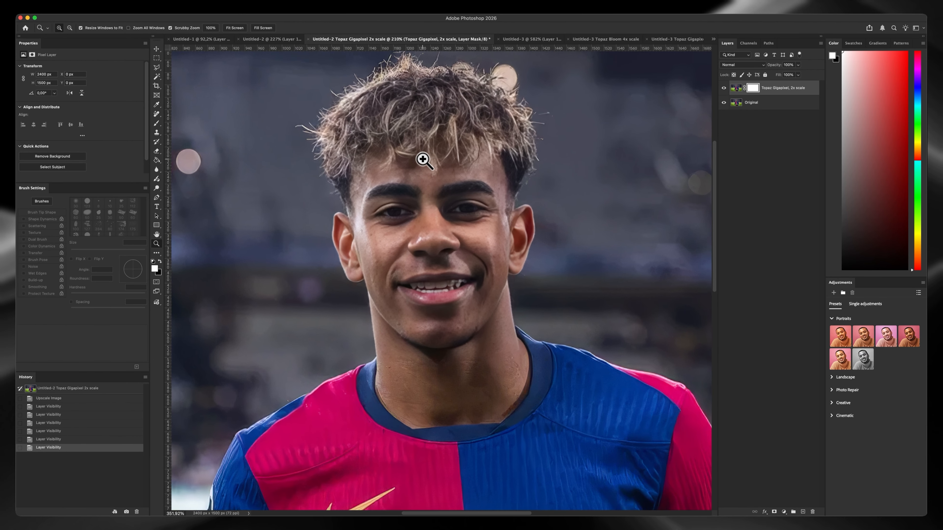
key("b")
left_click_drag(463, 179, 442, 182)
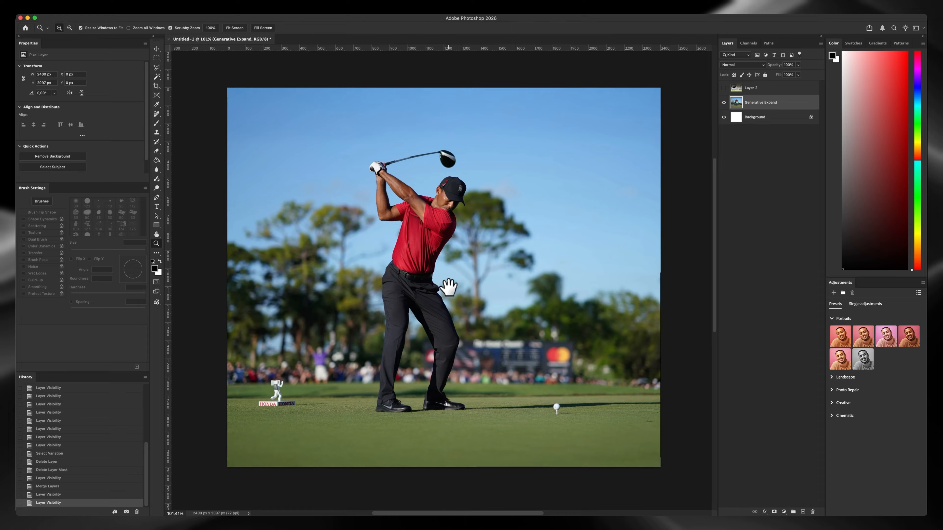
left_click_drag(449, 286, 447, 291)
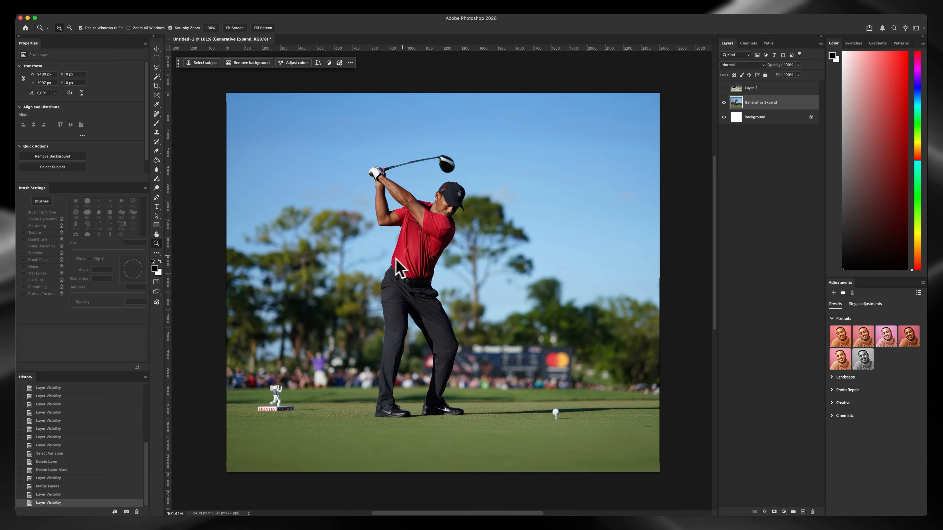
left_click_drag(430, 275, 426, 273)
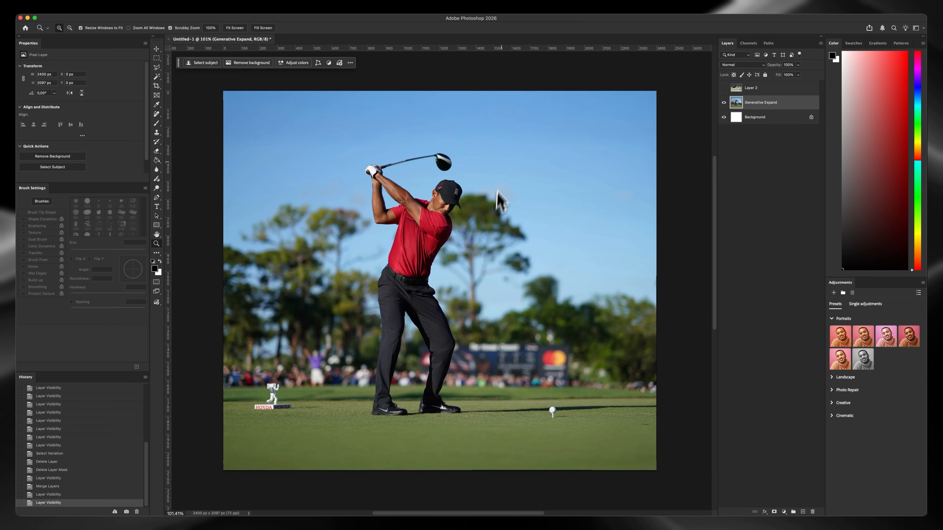
left_click_drag(471, 376, 465, 371)
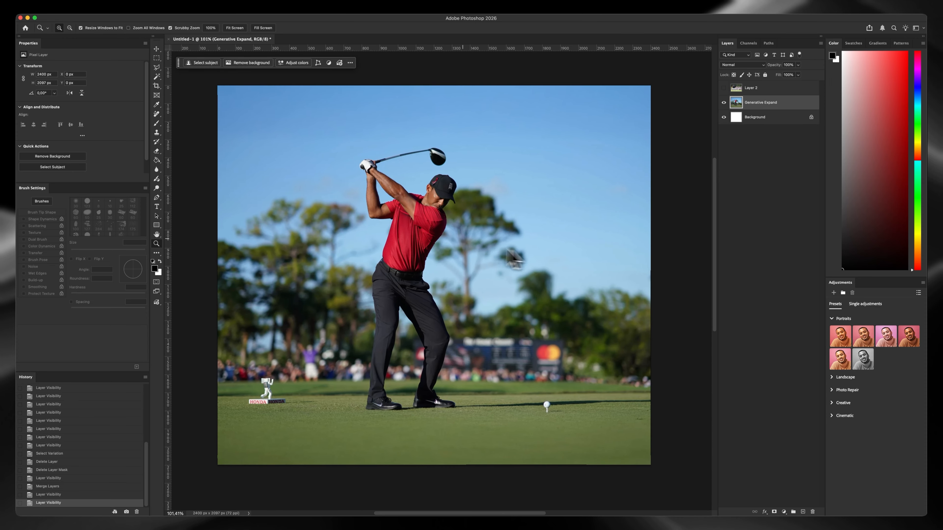
left_click_drag(457, 242, 467, 244)
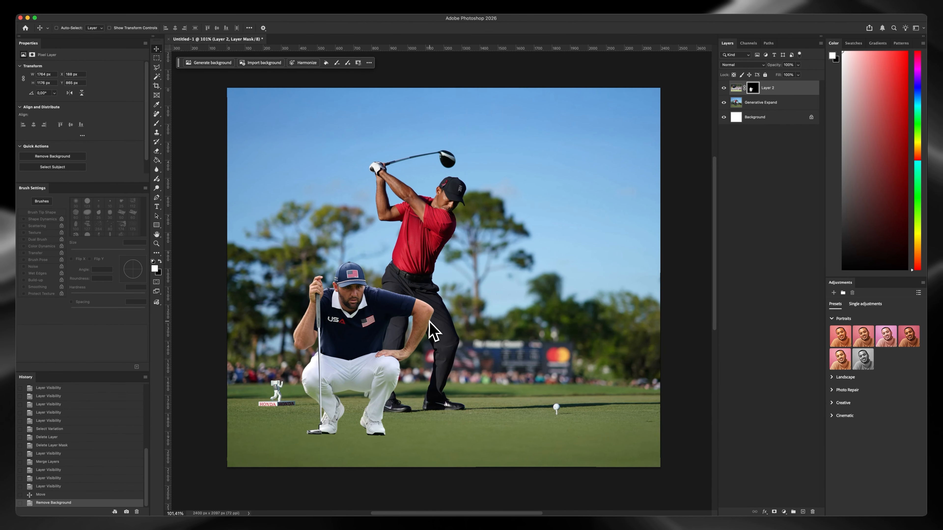
Harmonize the cut-out crouching golfer layer with the golf course scene
left_click_drag(425, 319, 418, 309)
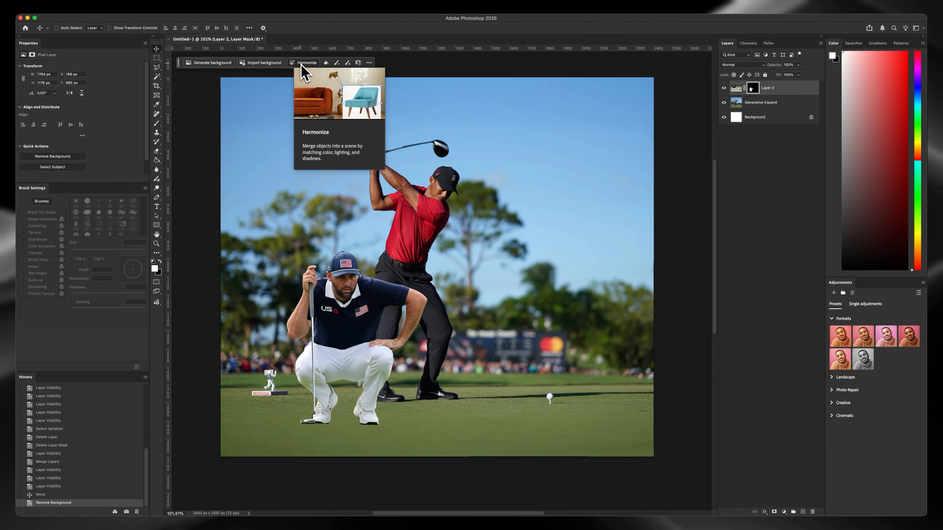
left_click(303, 63)
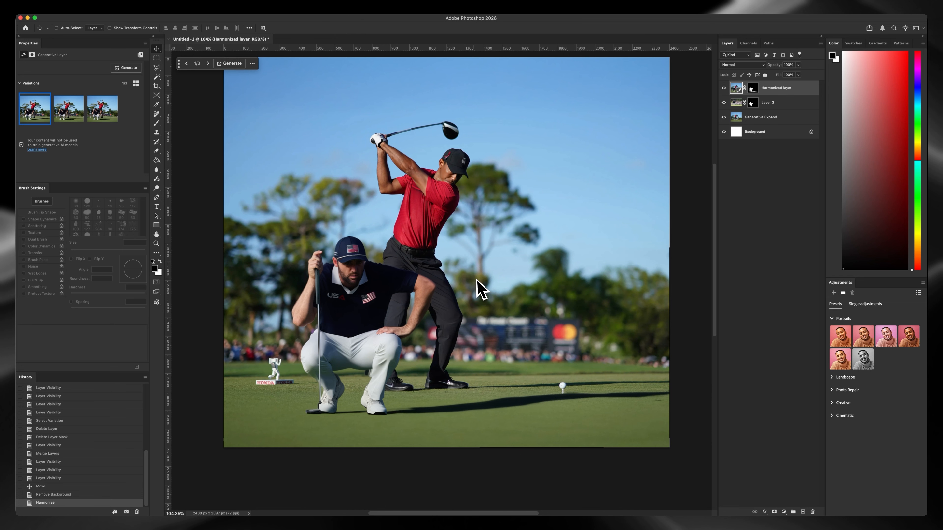
scroll(436, 297, "up", 3)
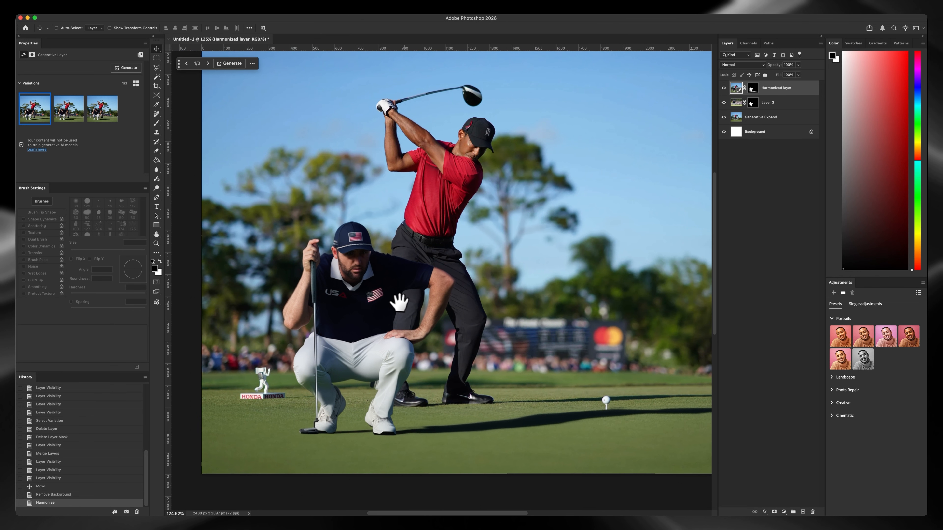
Try the third variation of the harmonized golfer layer and switch to the second one
left_click_drag(401, 301, 365, 300)
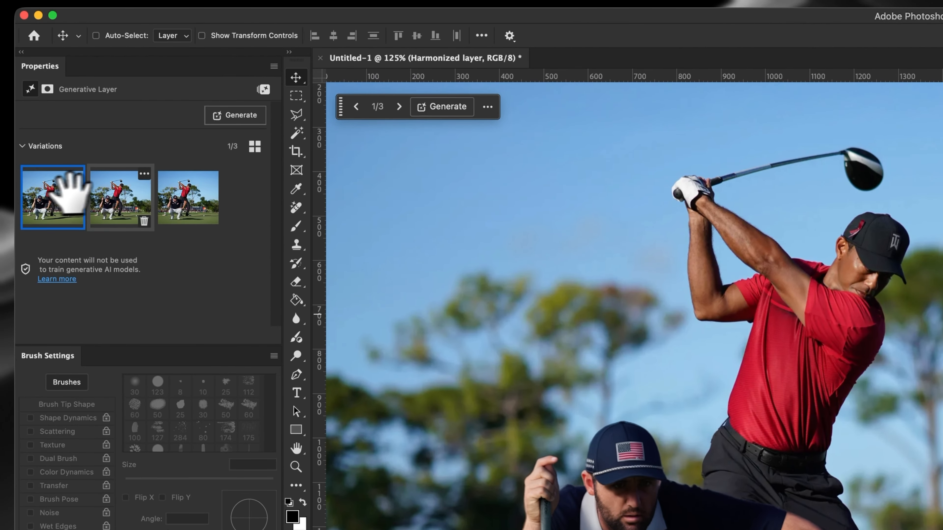
left_click(111, 195)
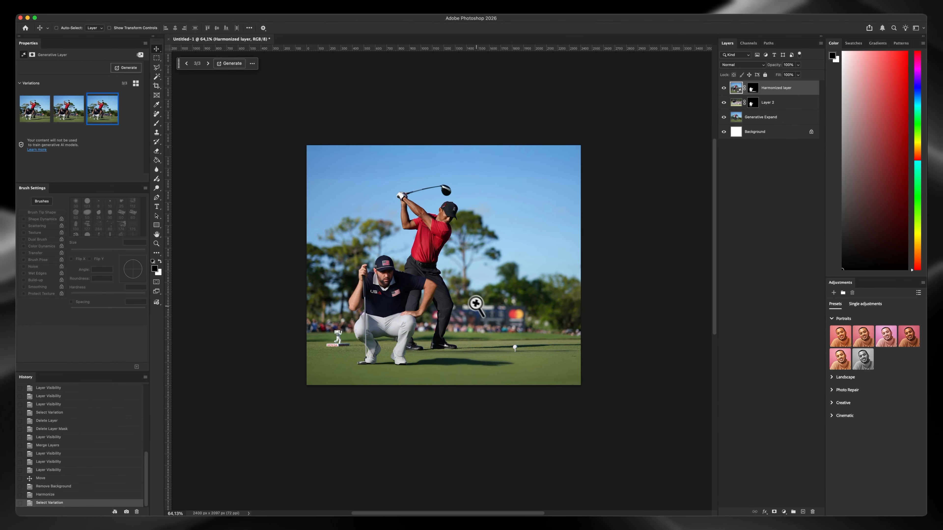
left_click(476, 304)
left_click(59, 113)
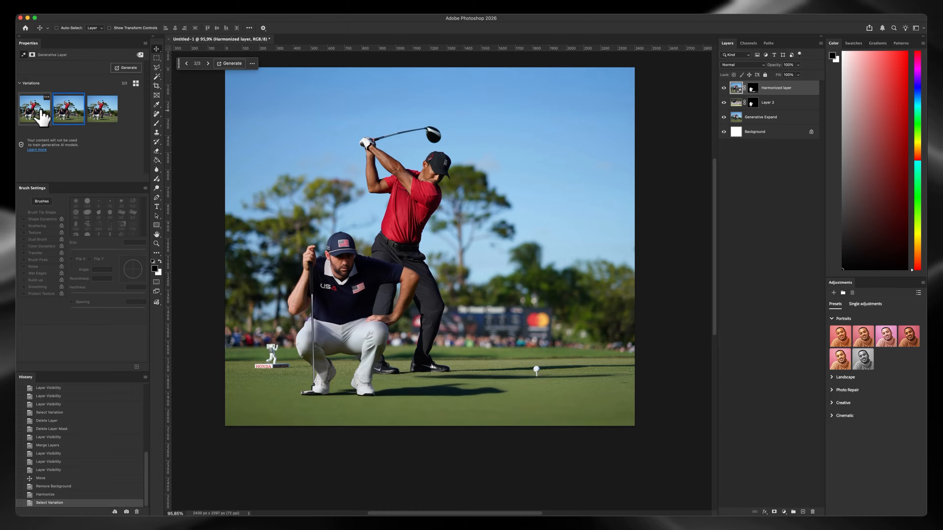
Compare the three harmonized golfer variations and inspect the third one's figure and cast shadow up close
left_click(39, 111)
left_click(60, 110)
left_click(100, 109)
left_click_drag(413, 280, 417, 293)
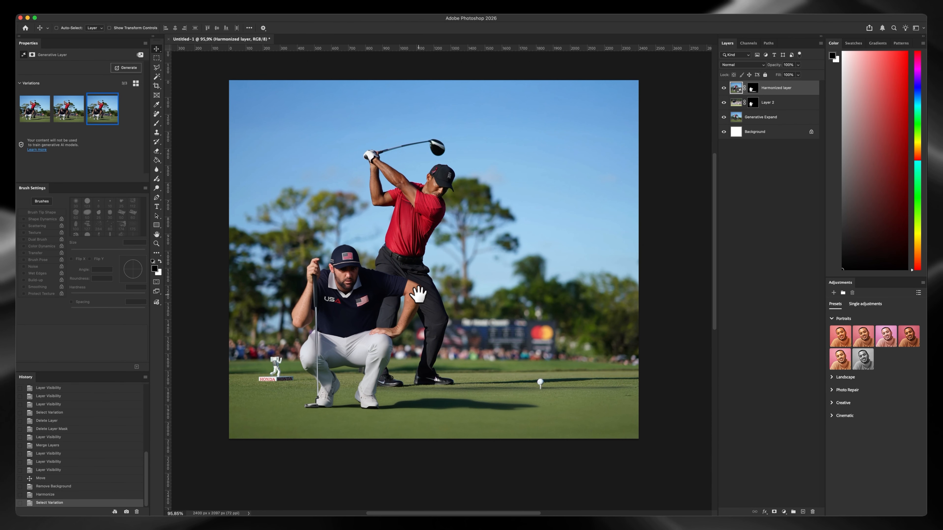
left_click(415, 301)
left_click_drag(367, 376, 384, 371)
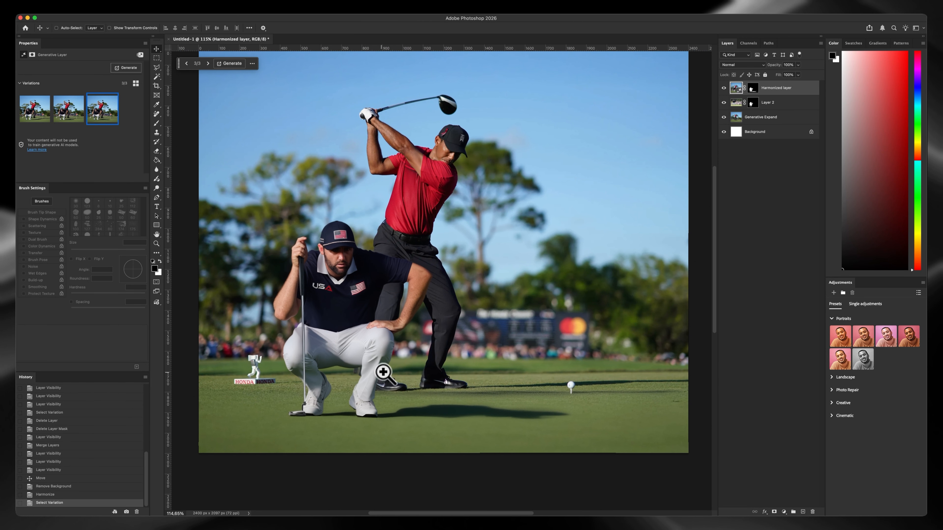
left_click_drag(305, 346, 466, 346)
left_click_drag(380, 123, 382, 131)
left_click_drag(380, 136, 370, 199)
left_click_drag(487, 350, 410, 375)
left_click_drag(477, 182, 406, 297)
left_click_drag(399, 325, 375, 273)
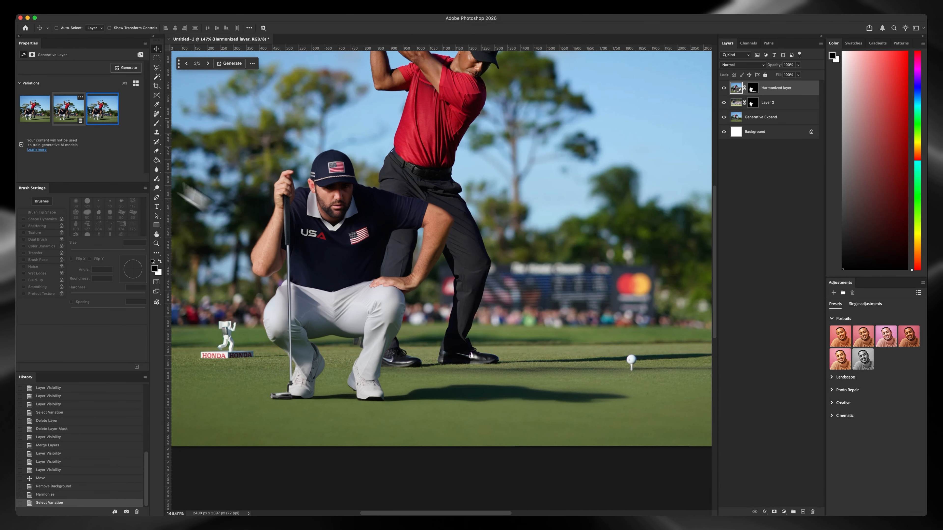
Review the first harmonized golfer variation in the full scene and select the second variation
left_click(65, 110)
left_click(35, 110)
left_click_drag(411, 305, 390, 309)
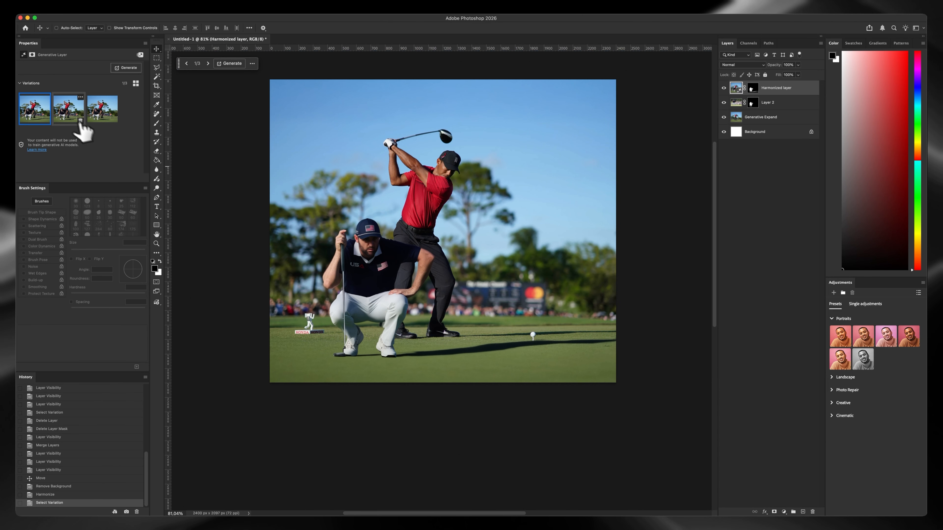
left_click(80, 120)
left_click(504, 339)
key("v")
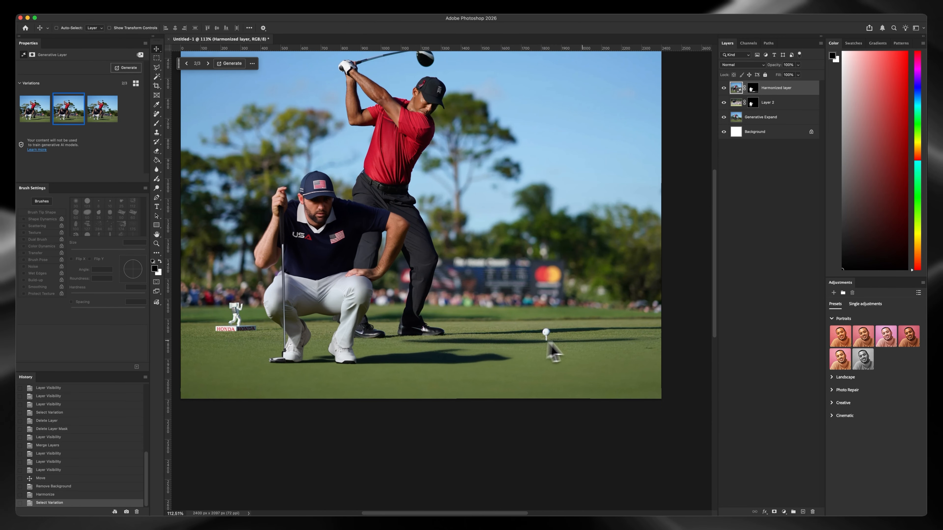
left_click_drag(522, 340, 538, 337)
Erase the duplicate shadow between the swinging golfer's feet and the teed ball on the harmonized layer's mask with a soft brush
key("e")
left_click_drag(457, 323, 391, 322)
left_click_drag(390, 322, 479, 328)
left_click(753, 89)
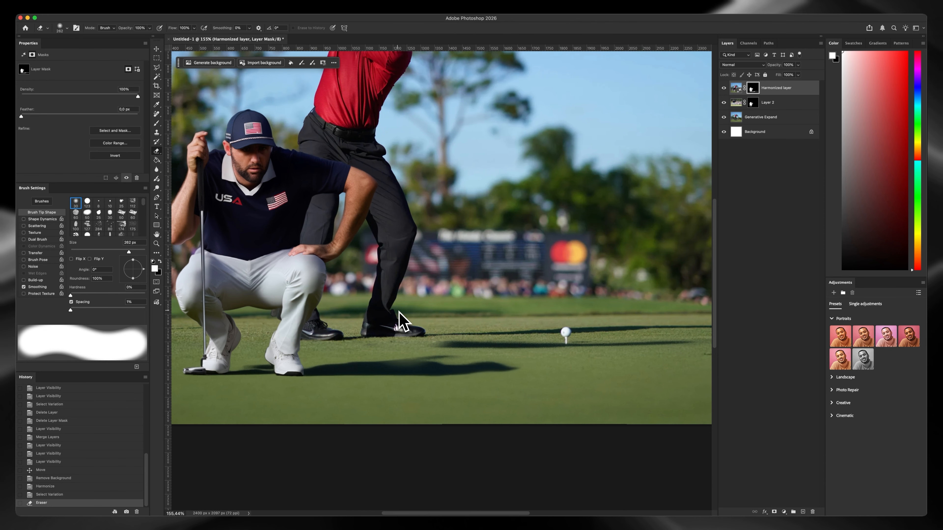
key("super+z")
mouse_move(399, 315)
left_mouse_down()
mouse_move(362, 326)
mouse_move(422, 328)
left_mouse_up()
left_click_drag(421, 328, 482, 328)
left_click_drag(481, 328, 538, 329)
left_click_drag(538, 329, 601, 331)
left_click_drag(566, 328, 497, 320)
left_click_drag(549, 327, 656, 328)
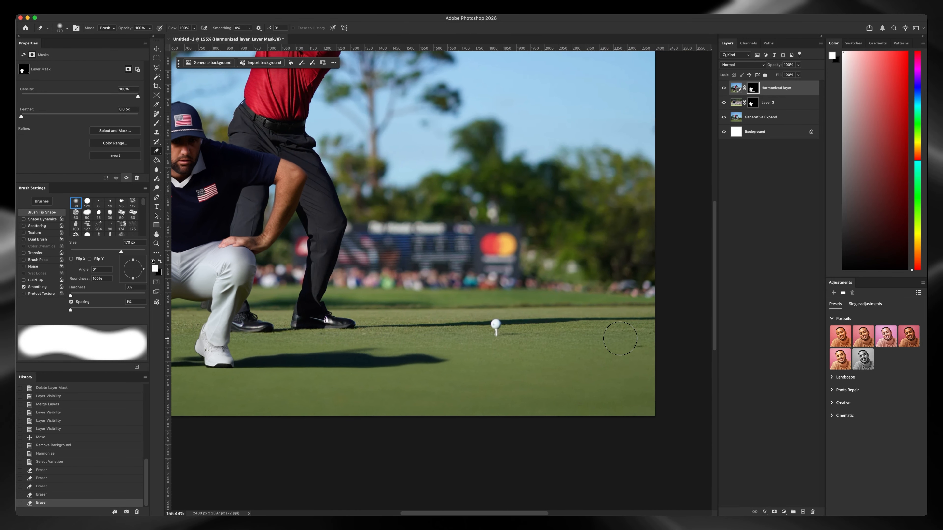
left_click_drag(530, 329, 529, 308)
left_click_drag(530, 309, 499, 319)
Compare the crouching golfer's legs and shoes with the unharmonized cut-out by hiding and showing the harmonized layer
mouse_move(334, 231)
left_mouse_down()
mouse_move(390, 254)
mouse_move(405, 247)
mouse_move(405, 265)
mouse_move(412, 251)
mouse_move(461, 232)
left_mouse_up()
left_click_drag(399, 308, 386, 266)
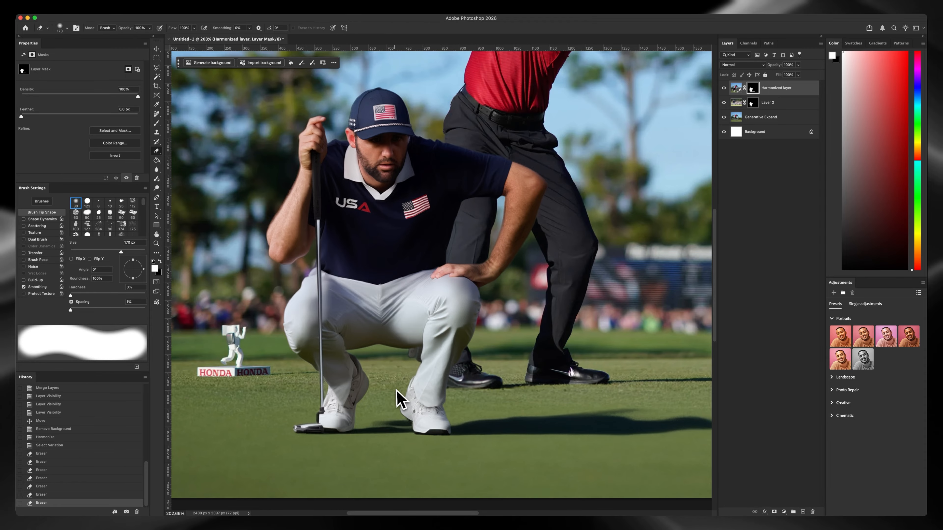
left_click_drag(401, 389, 354, 385)
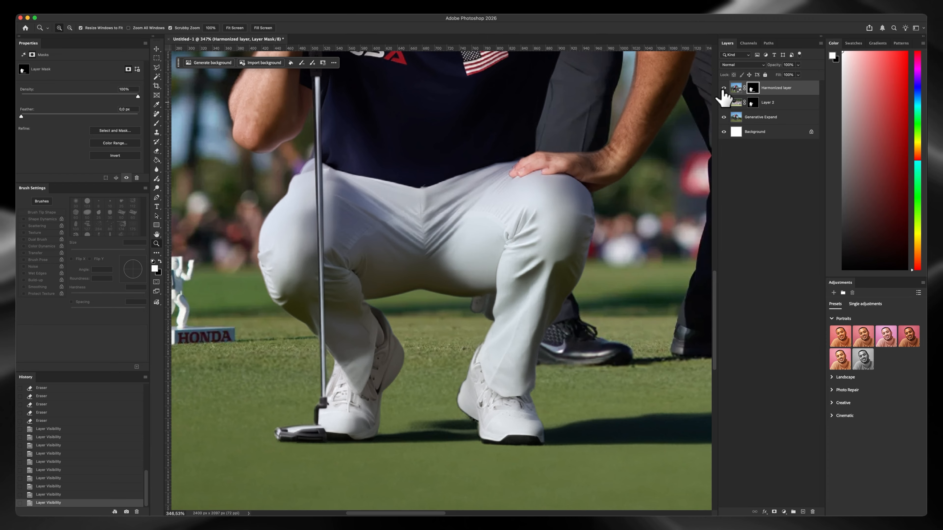
left_click(723, 89)
left_click(723, 89)
left_click(723, 89)
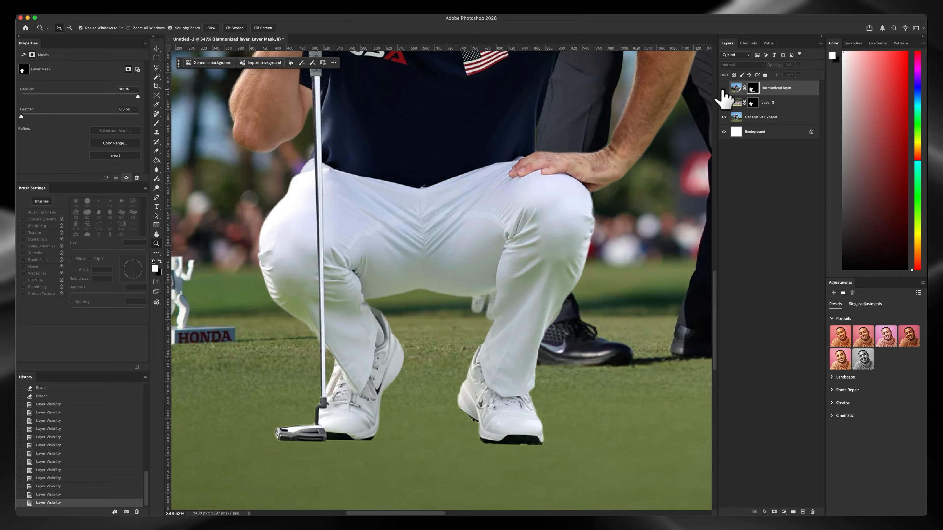
left_click(724, 89)
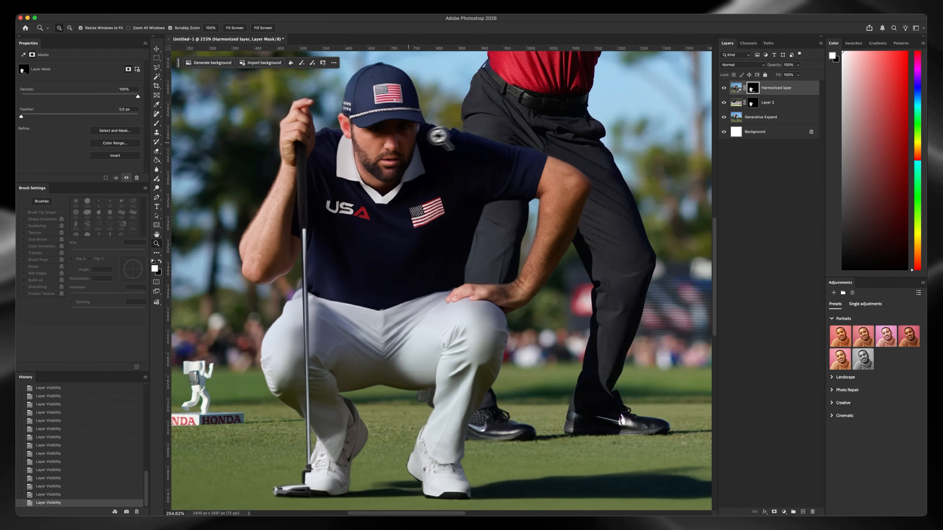
Inspect the lighting on the crouching golfer's face, cap and shirt, and review the whole composition
mouse_move(408, 161)
left_mouse_down()
mouse_move(434, 190)
mouse_move(405, 169)
left_mouse_up()
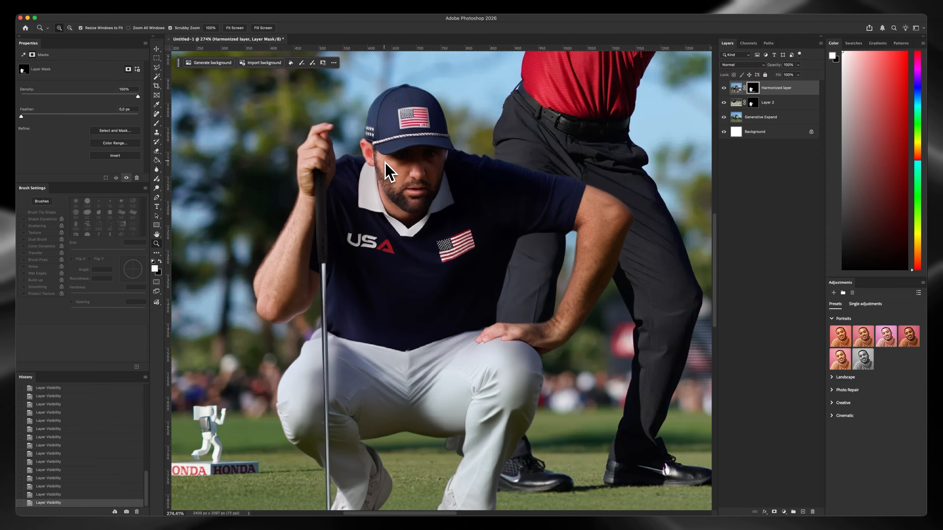
left_click_drag(436, 213, 438, 225)
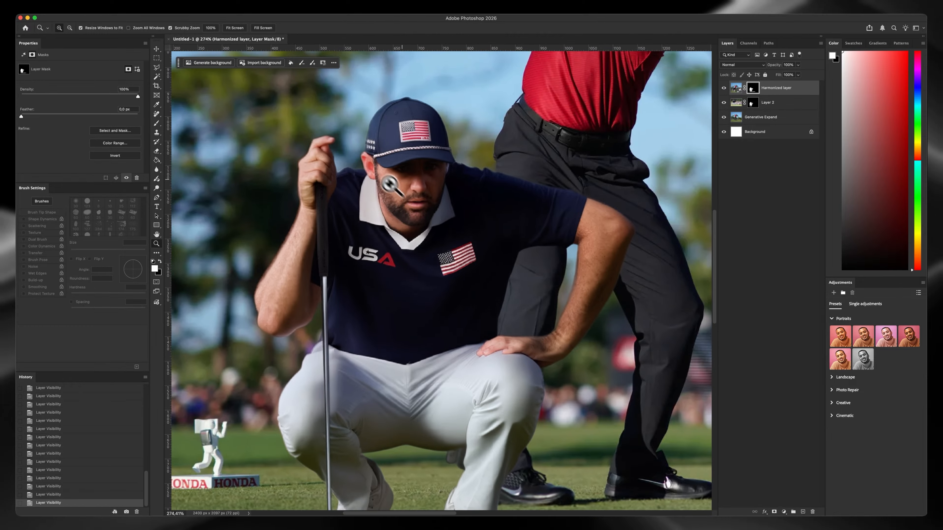
left_click_drag(372, 168, 380, 269)
left_click_drag(380, 269, 378, 270)
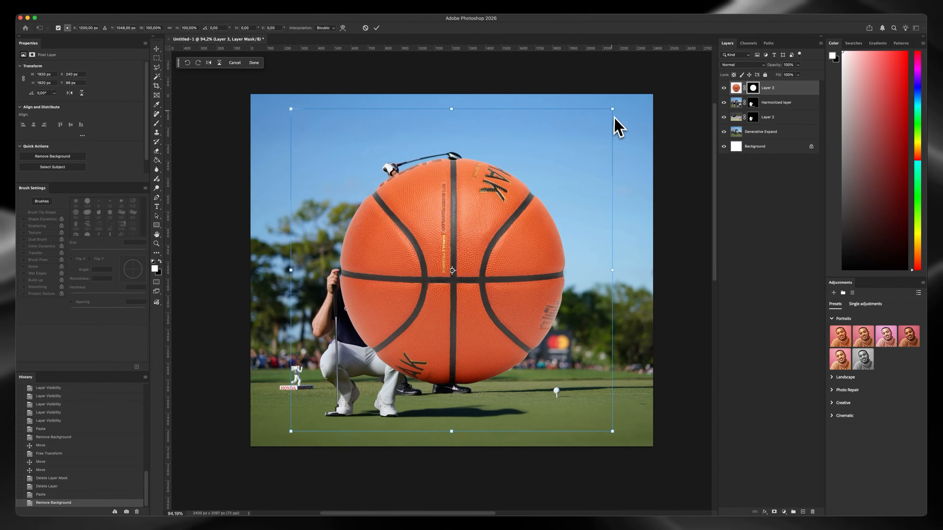
Scale the cut-out basketball down to 13.13% and place it on the golf tee over the ball
left_click_drag(615, 127, 491, 223)
left_click_drag(463, 256, 566, 356)
scroll(567, 359, "up", 5)
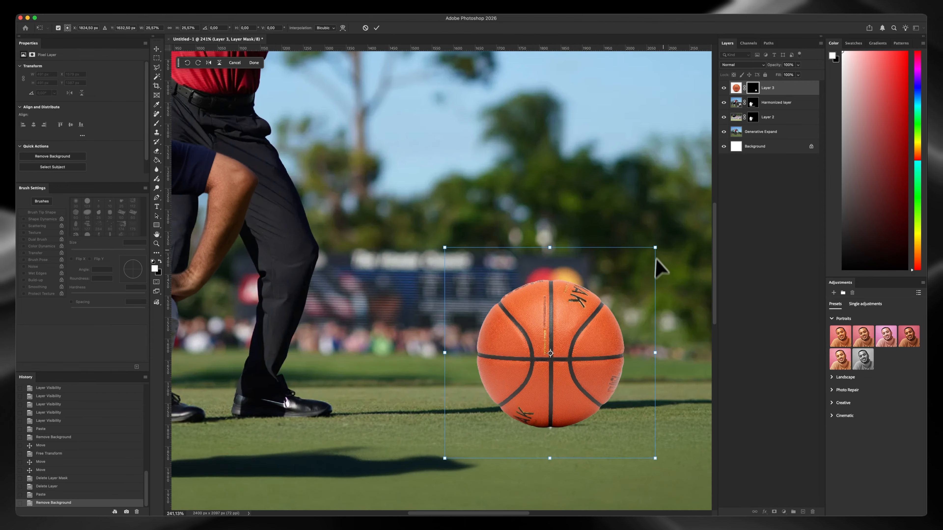
left_click_drag(656, 258, 606, 297)
left_click_drag(575, 322, 575, 346)
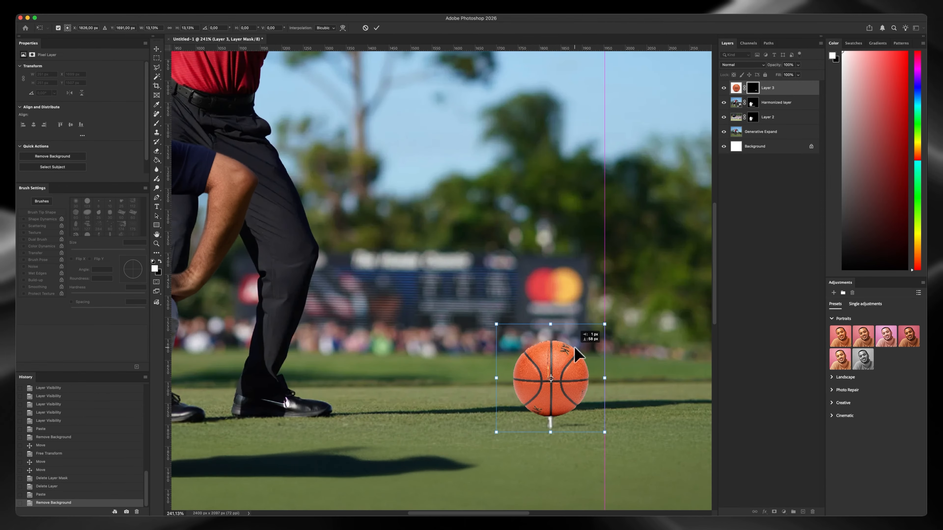
key("Return")
Harmonize the basketball layer with the golf course scene and select the second variation
scroll(575, 346, "down", 5)
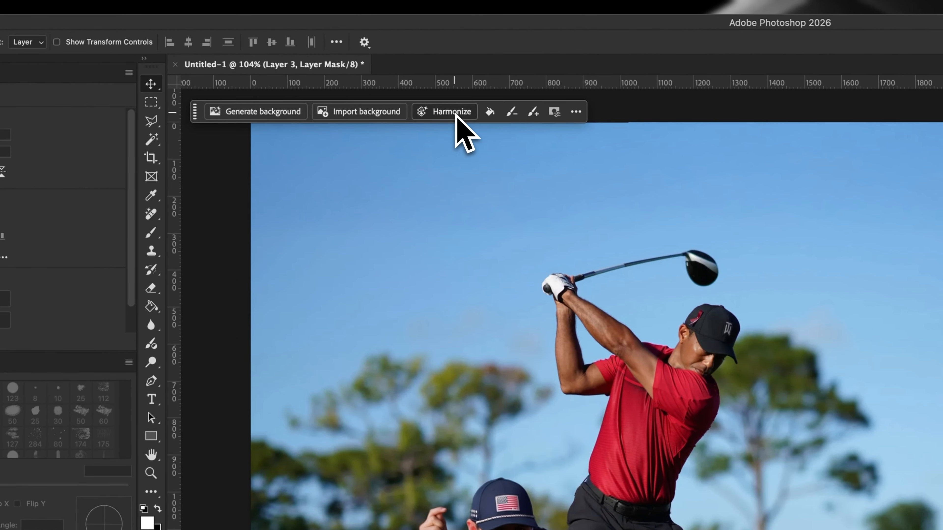
left_click(308, 62)
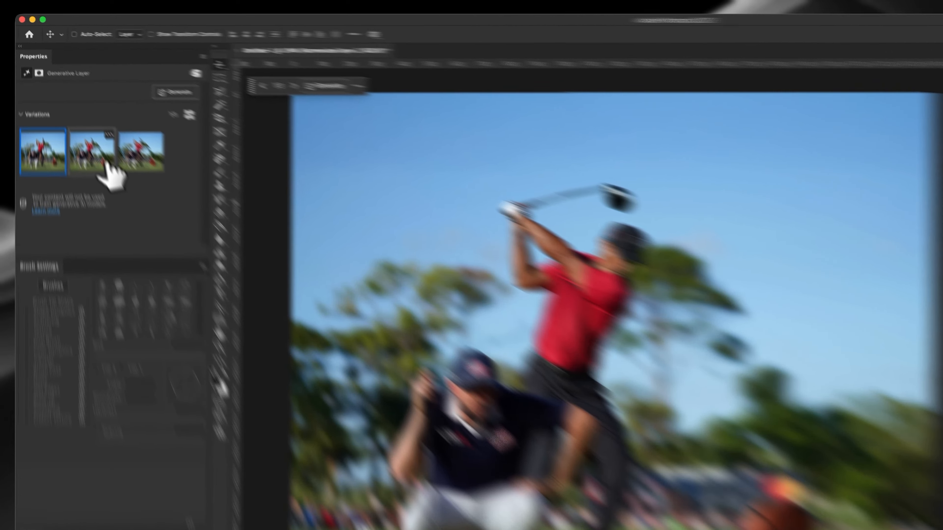
left_click(70, 111)
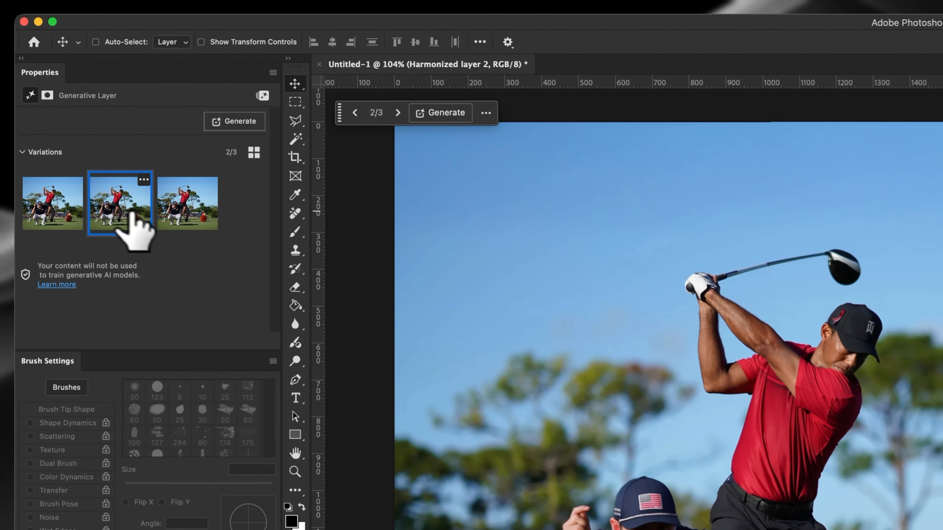
left_click(91, 111)
left_click(122, 210)
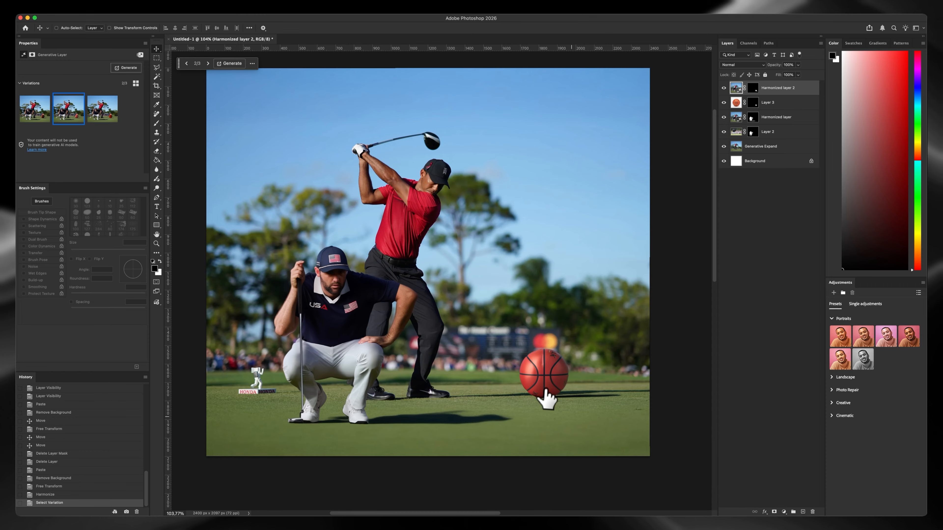
Compare the first and second harmonized basketball variations and inspect how the ball blends into the scene
left_click_drag(546, 389, 527, 344)
left_click_drag(441, 216, 398, 253)
left_click_drag(459, 225, 529, 337)
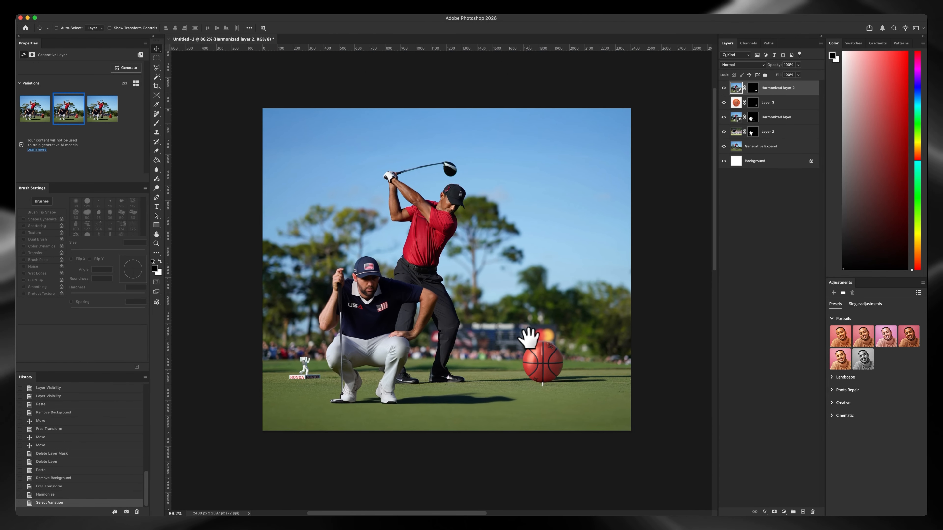
left_click(37, 111)
key("z")
left_click_drag(564, 375, 574, 369)
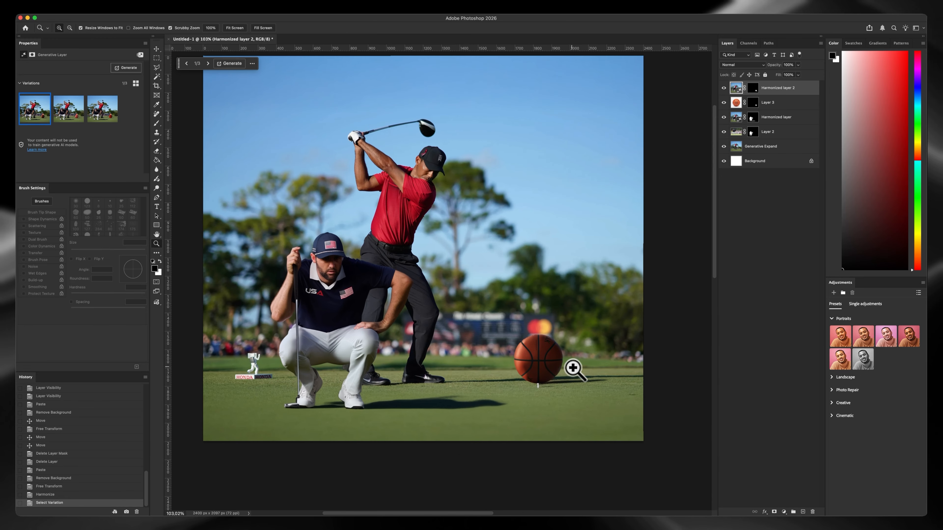
key("v")
left_click(68, 112)
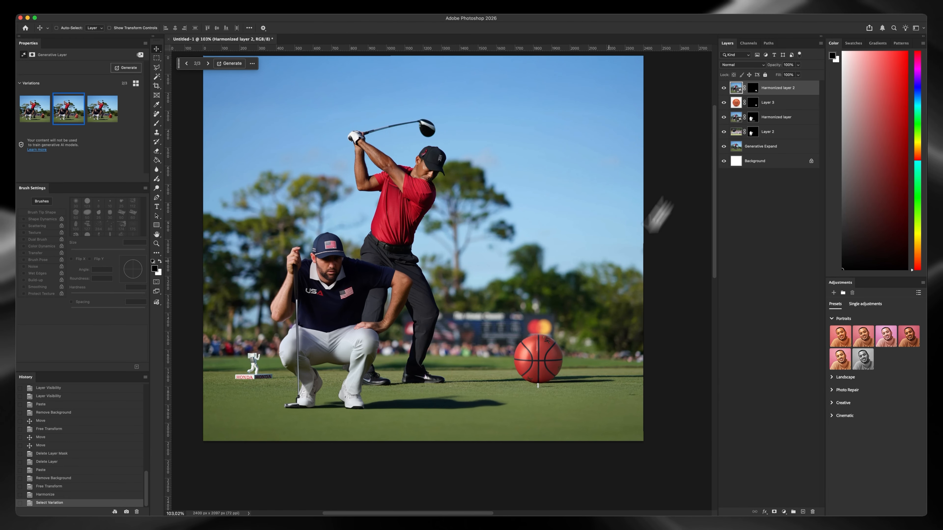
scroll(560, 347, "up", 3)
left_click_drag(445, 291, 441, 258)
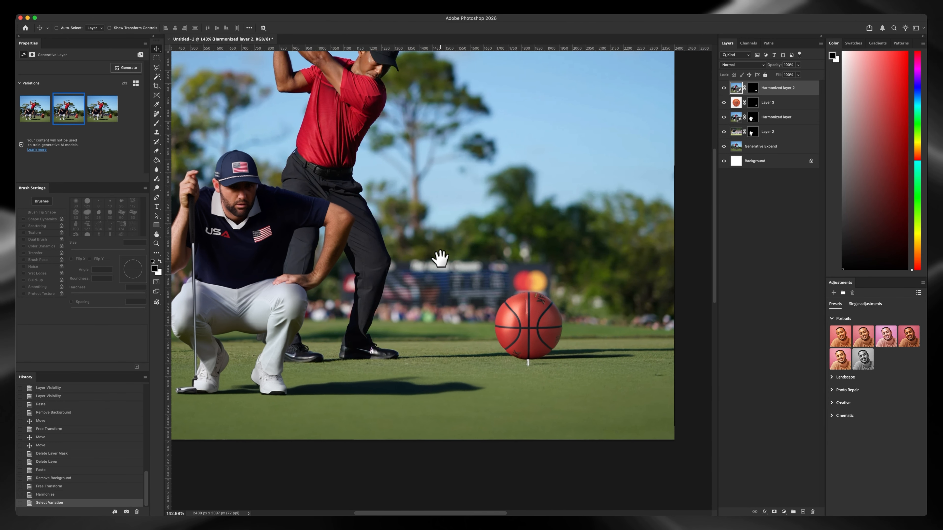
left_click_drag(477, 297, 512, 322)
scroll(570, 325, "up", 3)
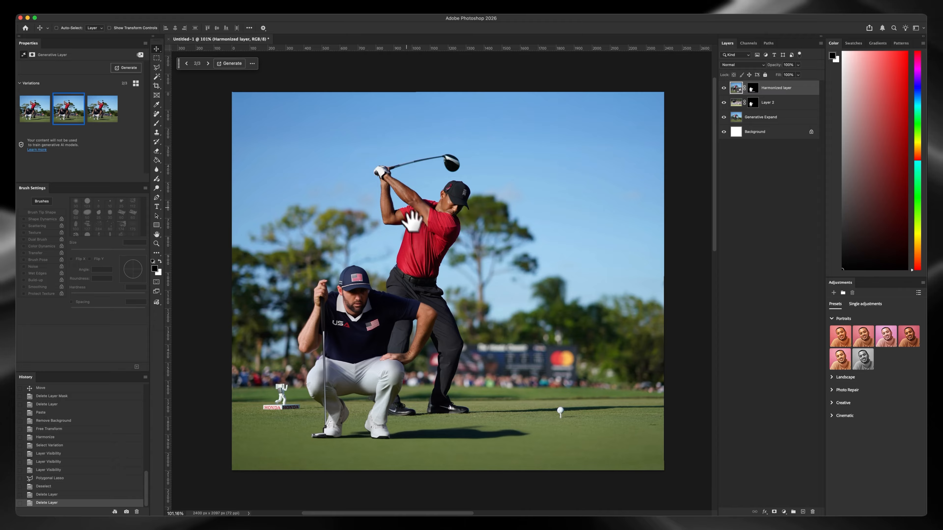
Add a new layer above the harmonized golfer and outline the raised golf club and gloved hand with the Polygonal Lasso
left_click(157, 67)
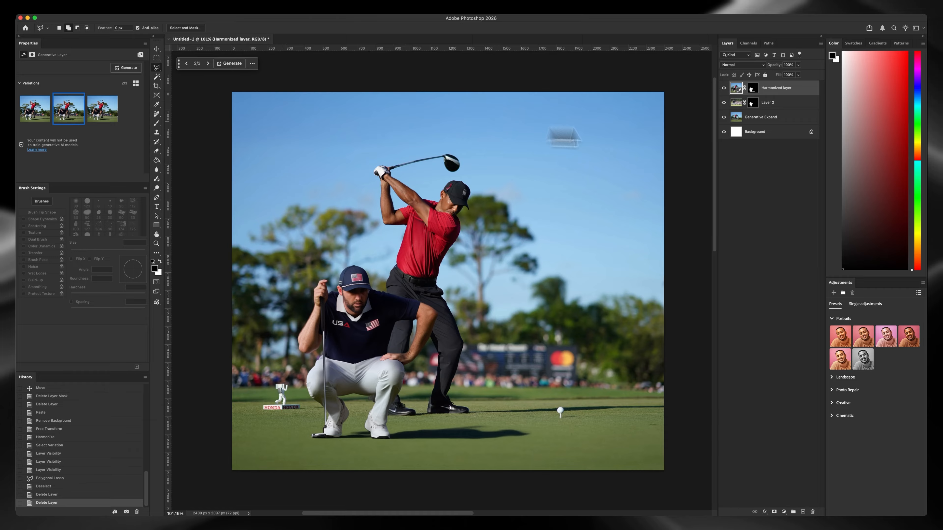
left_click(778, 117)
left_click(776, 91)
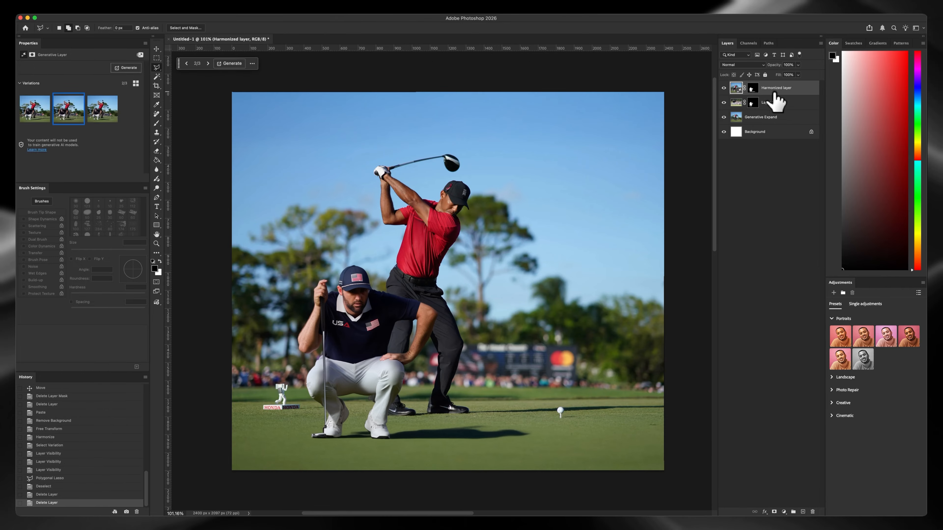
left_click(803, 512)
left_click(450, 146)
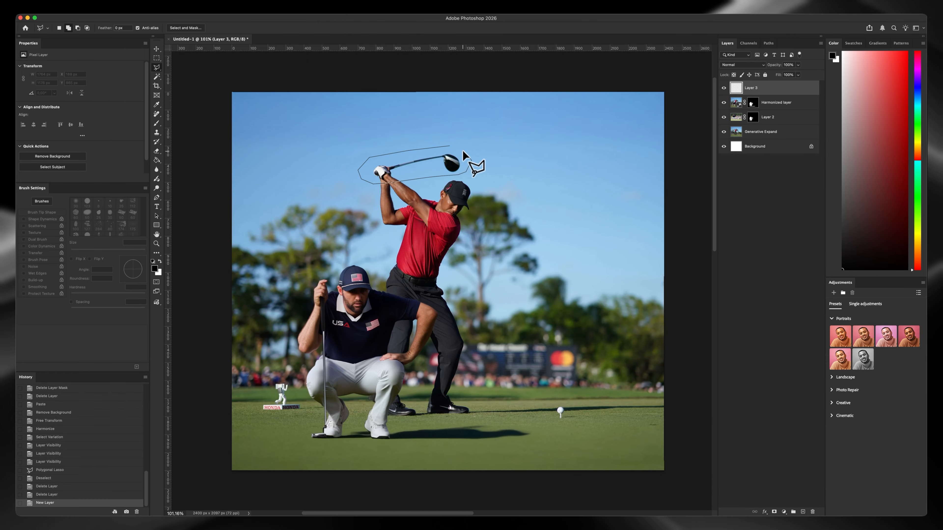
double_click(471, 162)
Run Generative Fill on the selection using Gemini 2.5 (Nano Banana) with the prompt "replace the golf club with a sword"
left_click(202, 64)
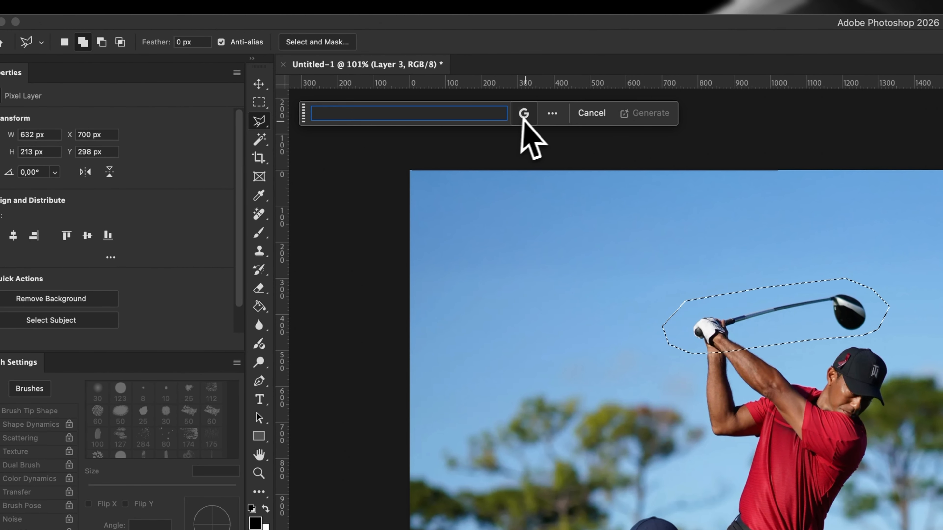
left_click(287, 63)
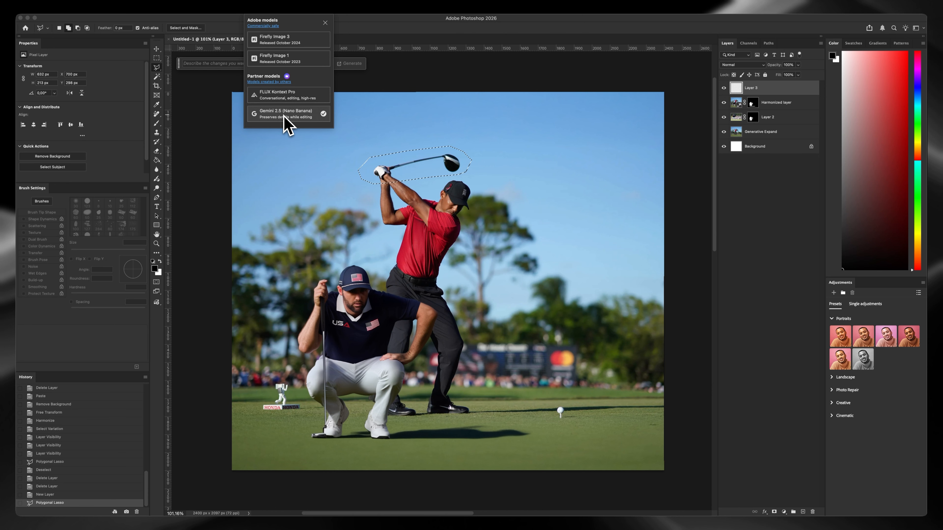
left_click(295, 116)
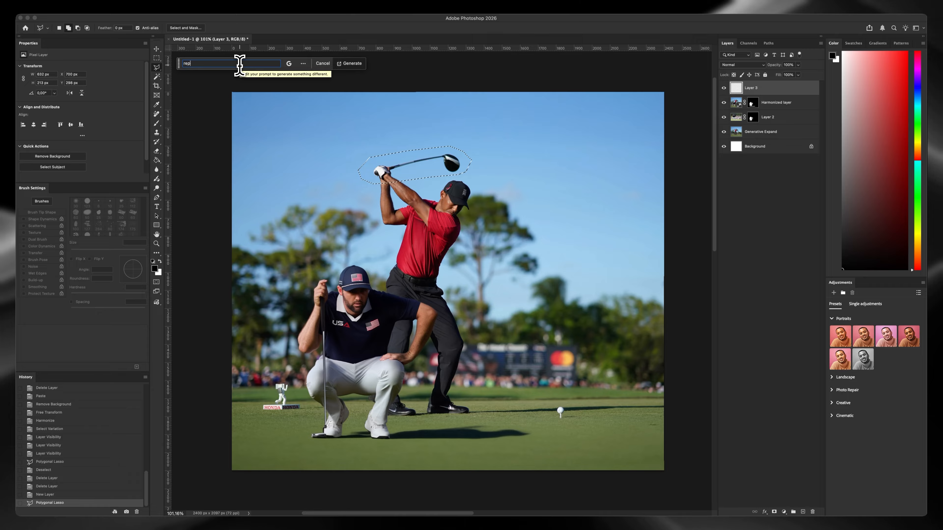
type("he golf club with a sword")
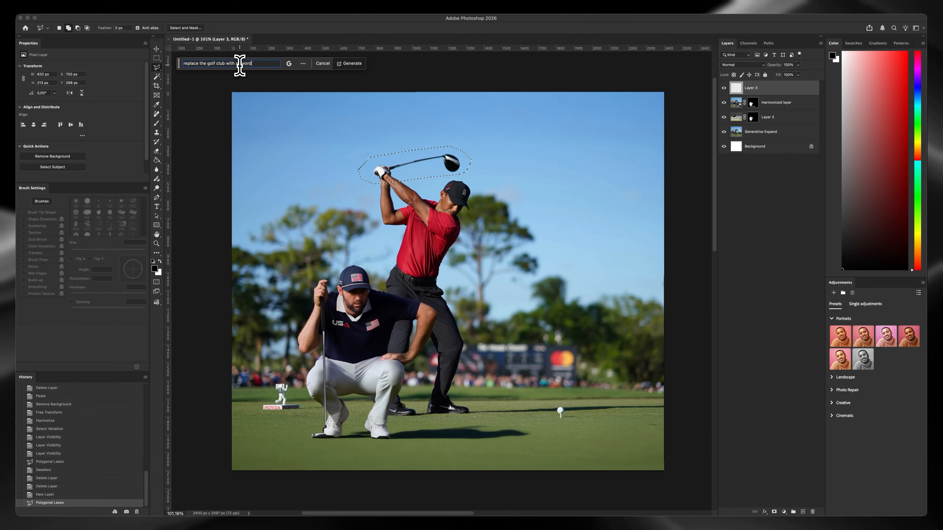
key("Return")
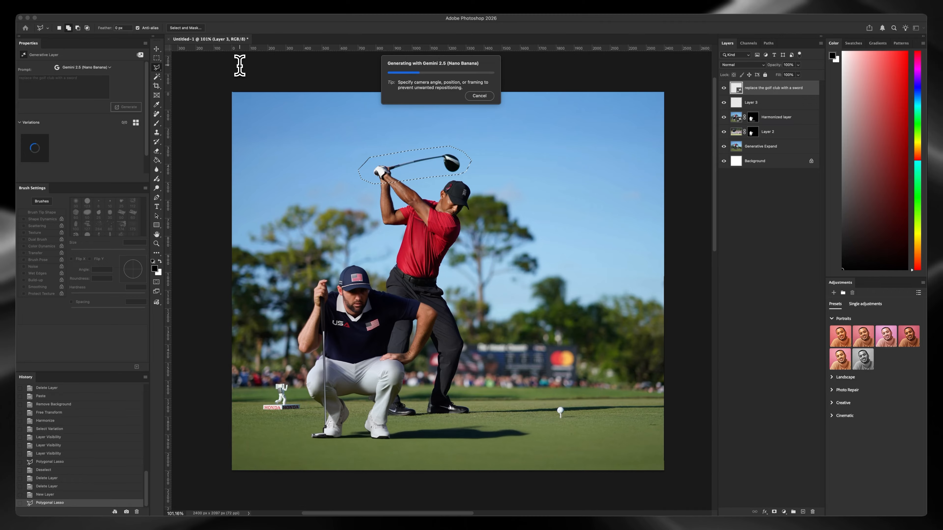
Examine the generated sword, the gloved grip and the join with the golfer's forearms up close
key("z")
left_click_drag(398, 163, 425, 164)
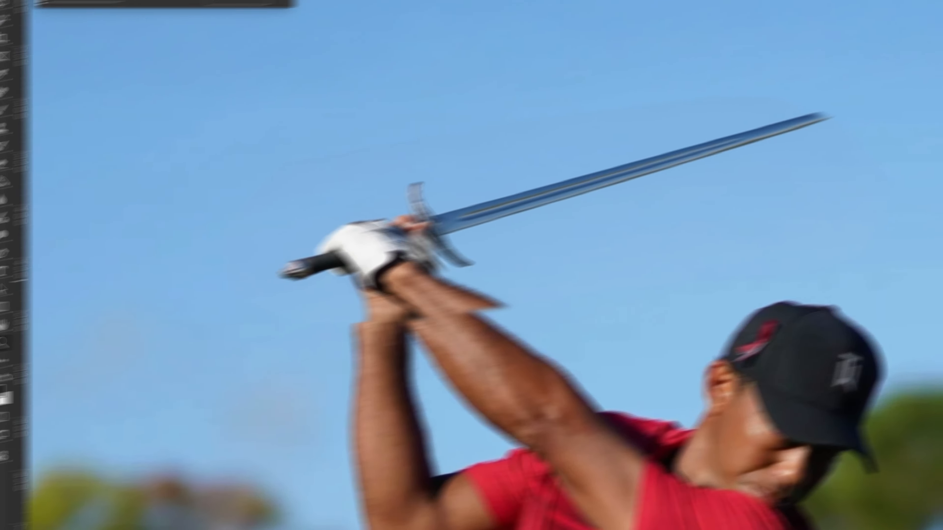
left_click_drag(364, 217, 372, 211)
key("v")
left_click_drag(586, 230, 575, 231)
key("z")
left_click_drag(567, 234, 633, 202)
key("z")
key("v")
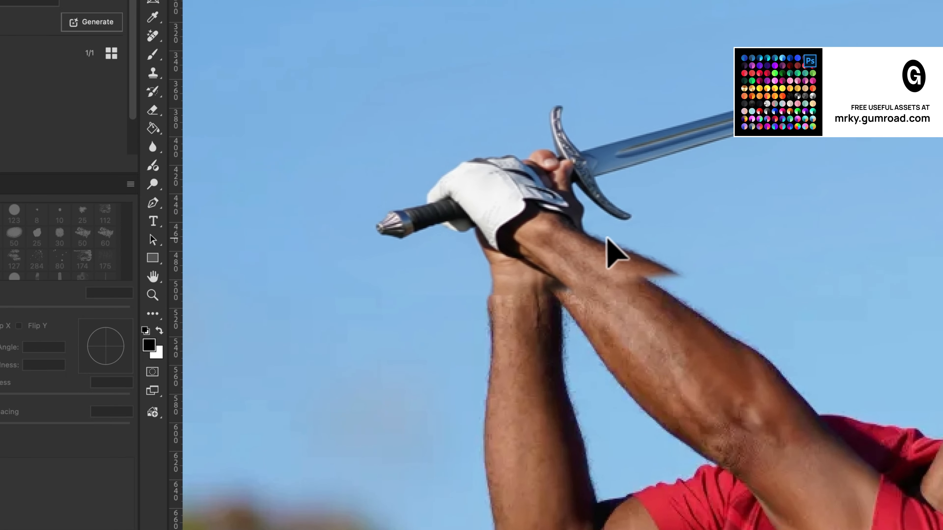
Try to shift the generated sword layer so its hands and wrists line up with the golfer's forearms
left_click_drag(609, 235, 598, 233)
key("z")
left_click_drag(525, 248, 553, 243)
key("e")
left_click_drag(477, 335, 362, 357)
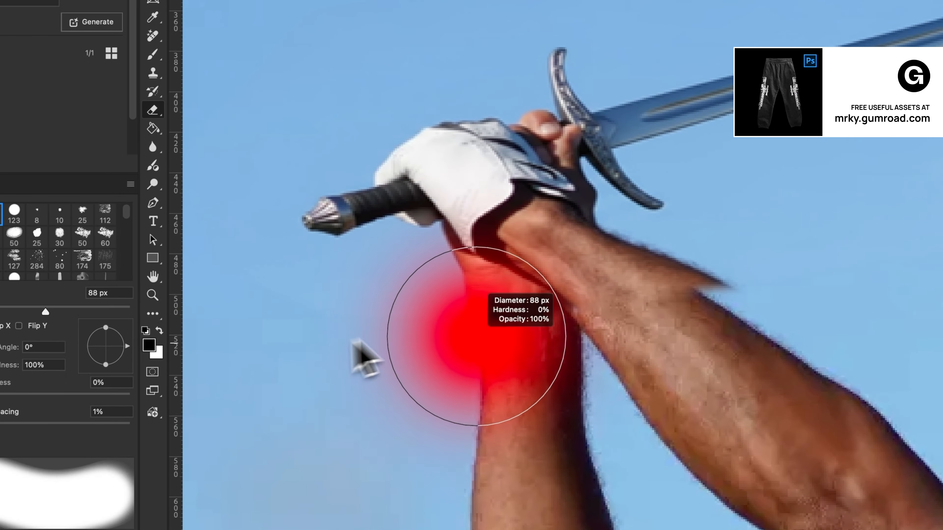
key("z")
mouse_move(447, 305)
left_mouse_down()
mouse_move(351, 327)
mouse_move(372, 333)
left_mouse_up()
left_click_drag(534, 273, 506, 268)
key("e")
Undo the sword layer's moves and the Generative Fill that created the sword
key("super+z")
key("super+z")
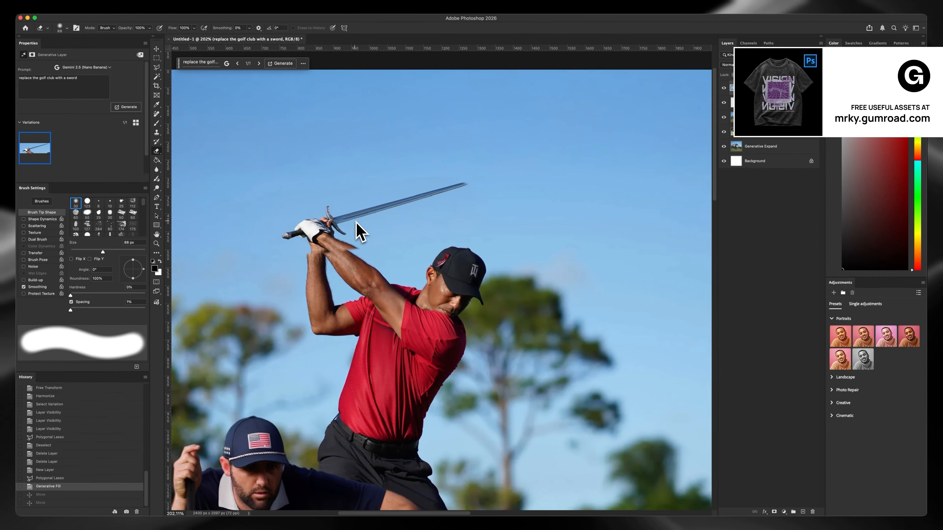
key("z")
left_click_drag(549, 245, 508, 274)
key("e")
key("super+z")
key("z")
left_click_drag(333, 230, 294, 218)
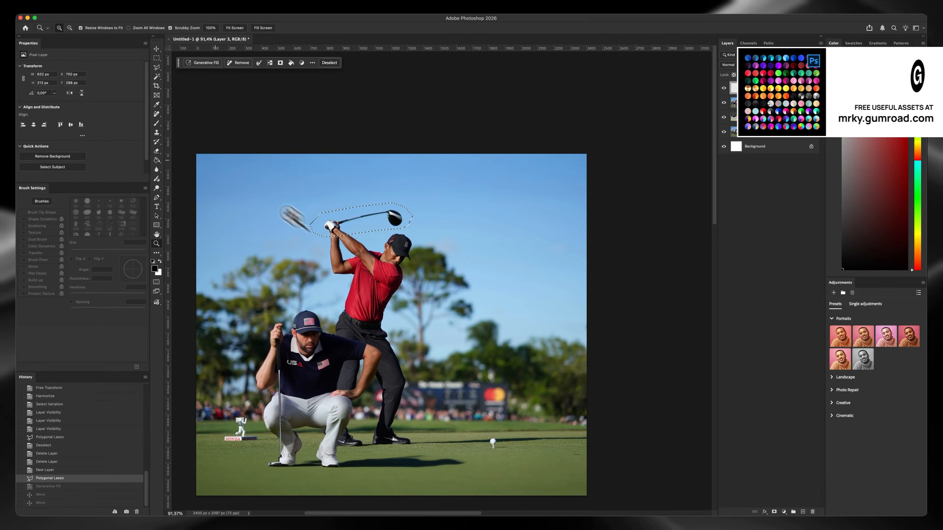
key("e")
Replace the lasso selection with a large rectangular selection around the golfer's club, arms, head and shoulders
left_click(157, 58)
key("super+d")
left_click_drag(301, 175, 410, 230)
left_click_drag(277, 201, 377, 277)
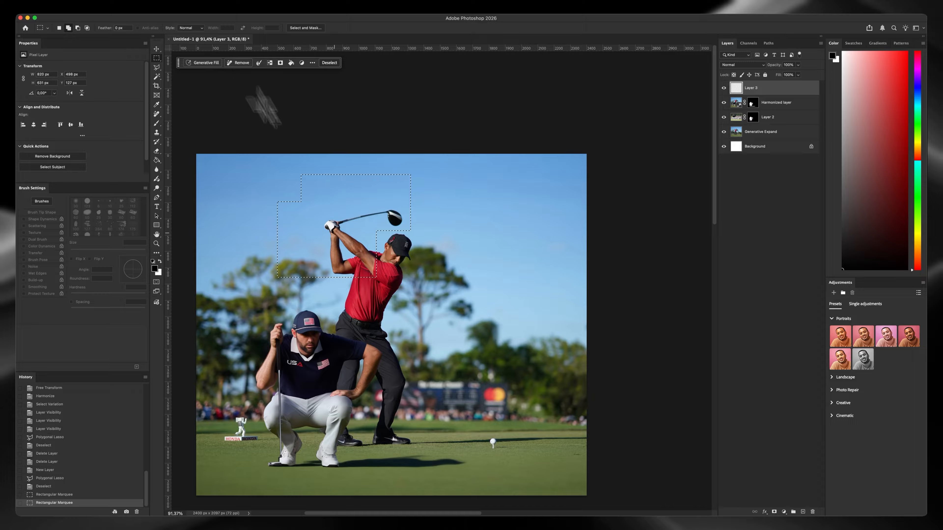
left_click_drag(279, 177, 436, 287)
Run Generative Fill on the rectangle using Gemini 2.5 (Nano Banana) with the prompt "replace golf club with a sword"
key("z")
left_click(366, 242)
left_click(215, 63)
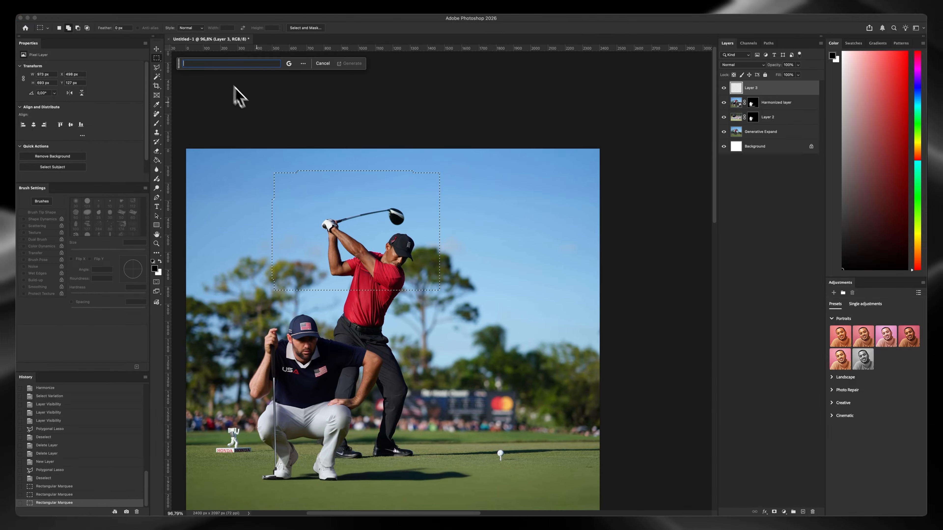
type("replace gol")
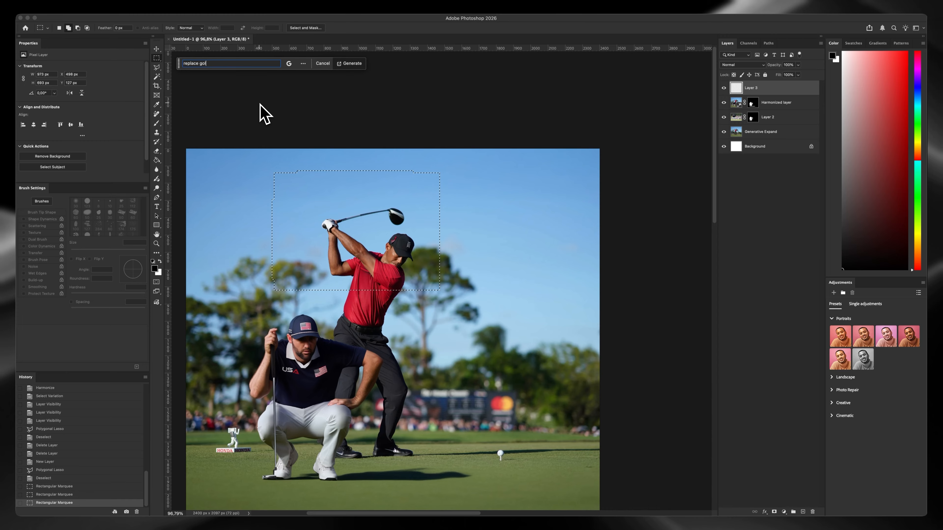
type("f club with a sword")
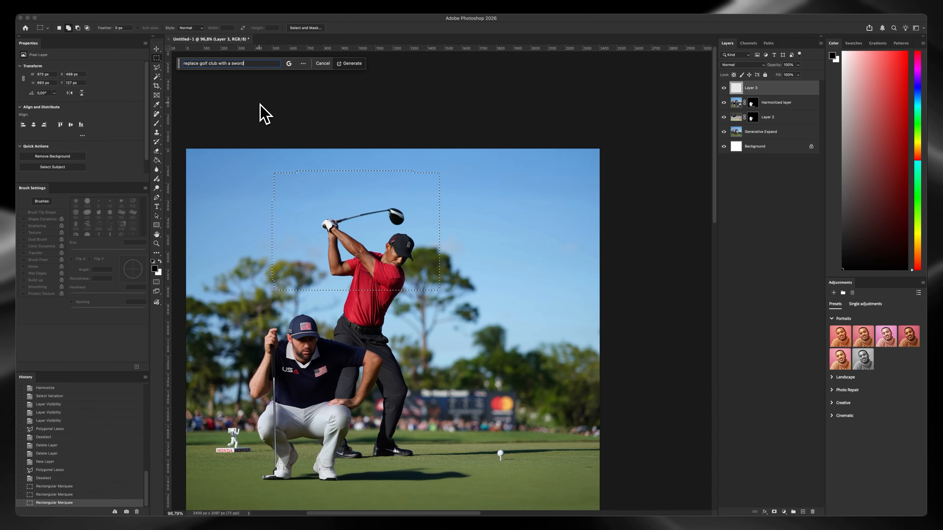
key("Return")
Examine the new sword fill up close and toggle its layer's visibility to compare the edges on the shirt and tree
key("z")
left_click(426, 261)
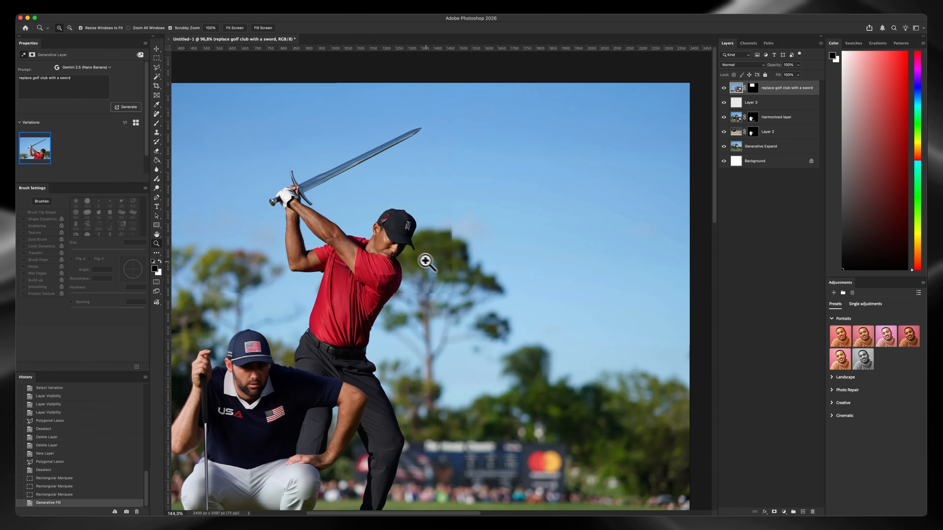
left_click_drag(347, 232, 353, 224)
left_click_drag(440, 243, 464, 216)
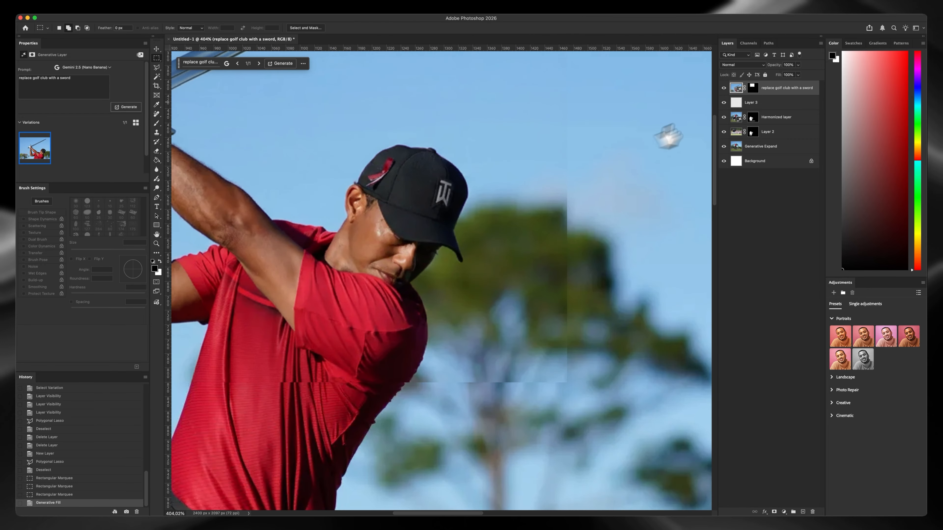
left_click(724, 88)
left_click(724, 88)
key("z")
left_click_drag(568, 221, 392, 317)
Erase the fill's hard edges across the shirt, tree and sky on the sword layer's mask with a soft 161 px eraser
key("e")
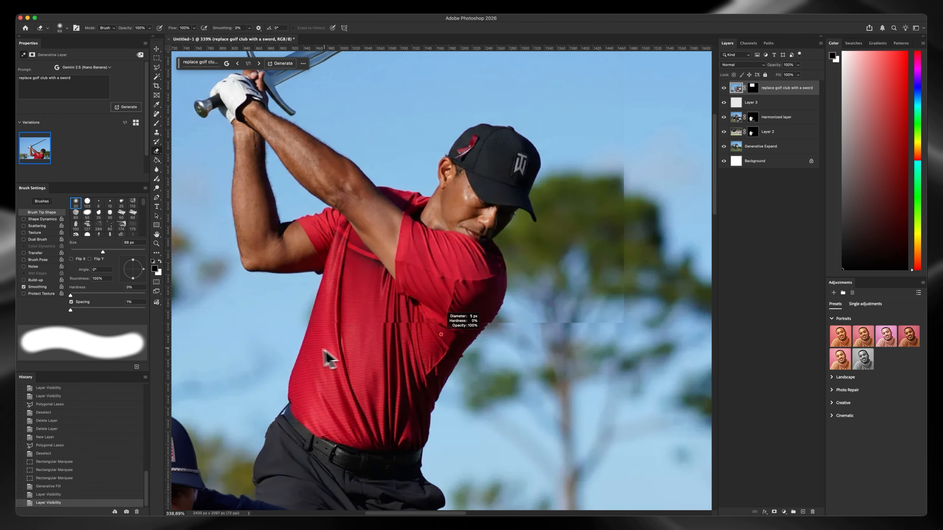
left_click(753, 88)
key("space")
left_click_drag(379, 262, 439, 232)
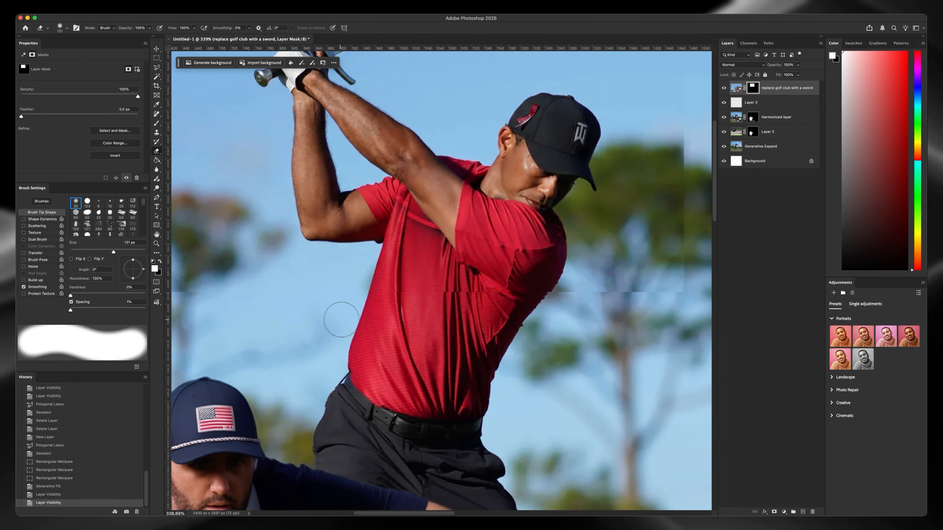
left_click_drag(340, 319, 349, 318)
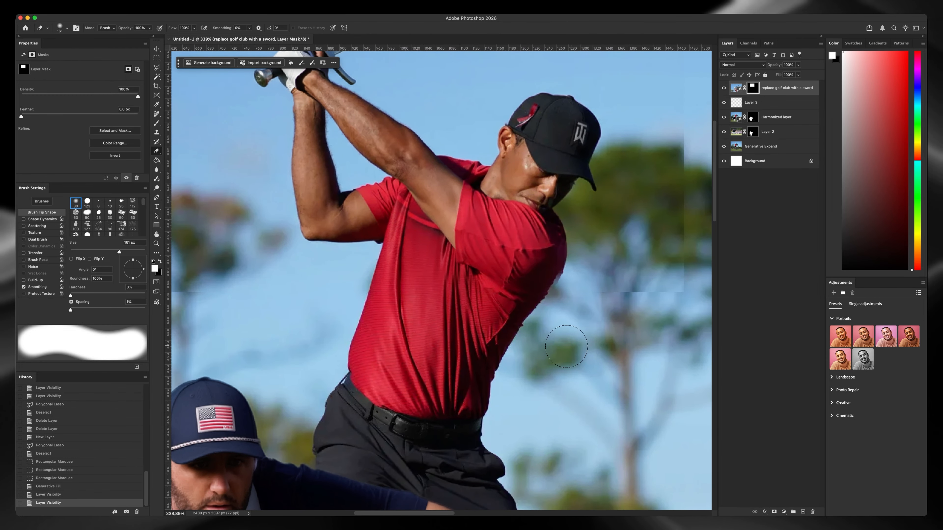
left_click_drag(607, 291, 681, 269)
key("space")
left_click_drag(660, 315, 530, 372)
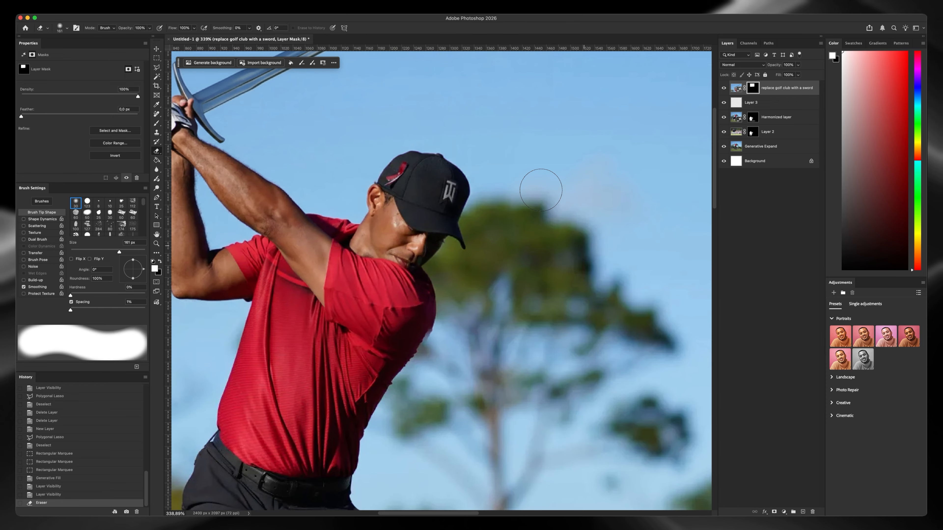
Examine the blended shirt, tree and sword up close and in the full composition
key("super+space")
left_click_drag(541, 190, 518, 214)
key("space")
mouse_move(405, 145)
left_mouse_down()
mouse_move(390, 196)
mouse_move(398, 179)
mouse_move(423, 181)
mouse_move(437, 167)
left_mouse_up()
key("super+space")
key("space")
key("super+space")
left_click_drag(425, 203, 396, 167)
key("space")
key("super+space")
key("space")
key("super+space")
mouse_move(396, 178)
left_mouse_down()
mouse_move(388, 211)
mouse_move(363, 217)
left_mouse_up()
Outline the background from beside the standing golfer's leg to the image's far edge with the Polygonal Lasso
left_click(157, 68)
key("space")
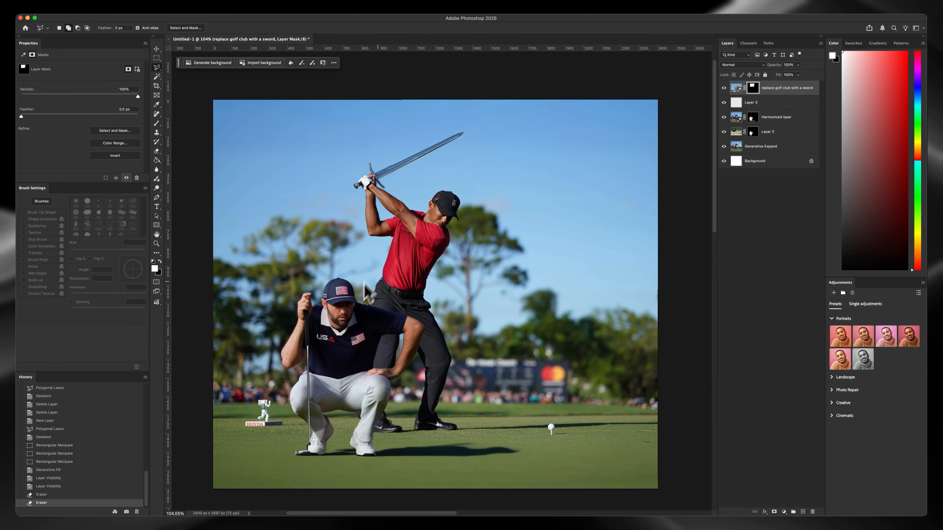
key("space")
left_click_drag(366, 284, 352, 257)
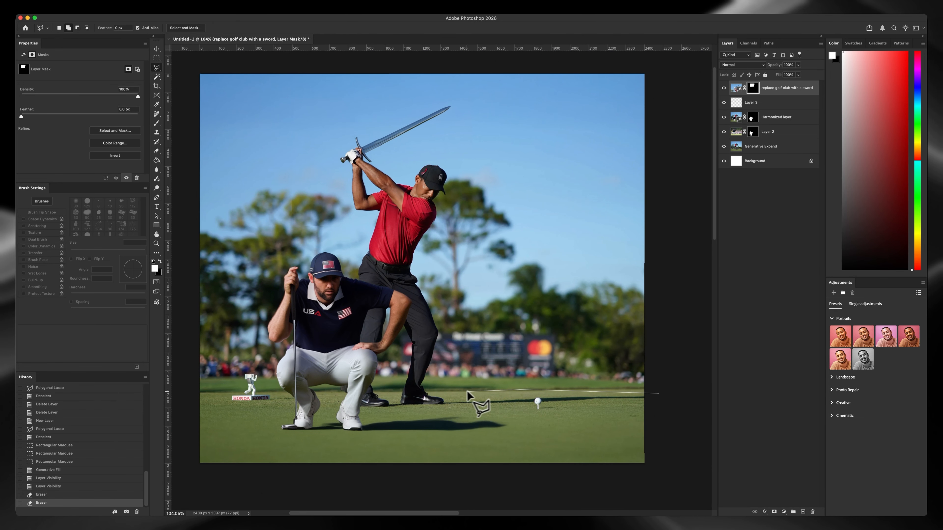
left_click(523, 239)
left_click(610, 221)
left_click(690, 227)
double_click(687, 262)
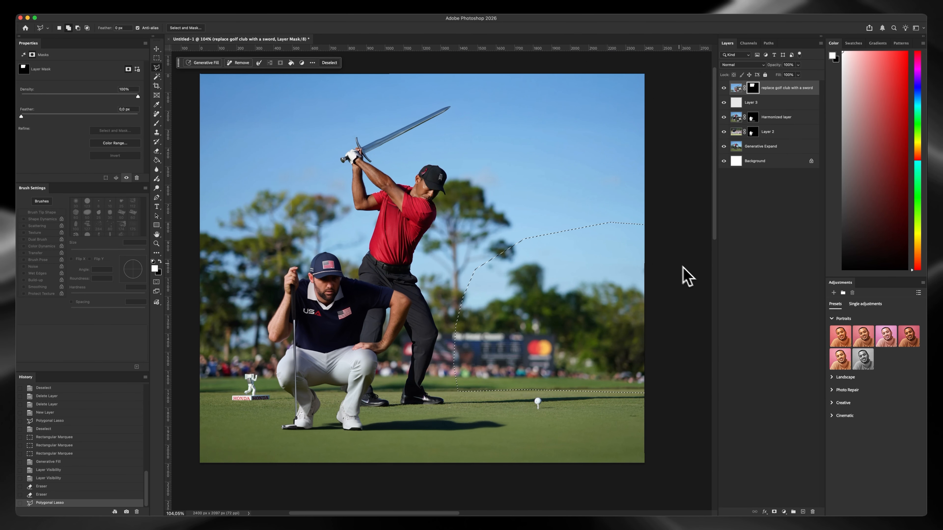
Run Generative Fill on the background selection using Gemini 2.5 (Nano Banana) with the prompt "add a lamborghini right here"
left_click(201, 65)
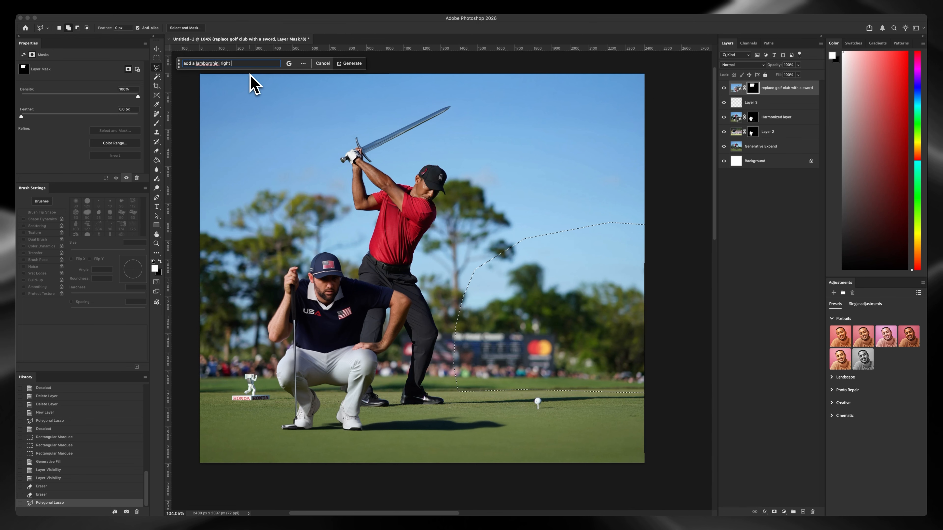
key("Return")
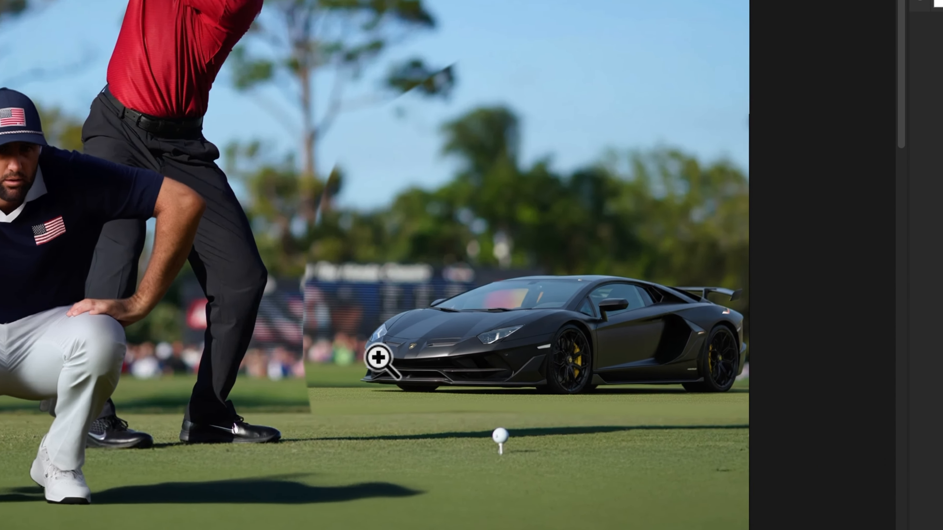
left_click_drag(379, 357, 415, 348)
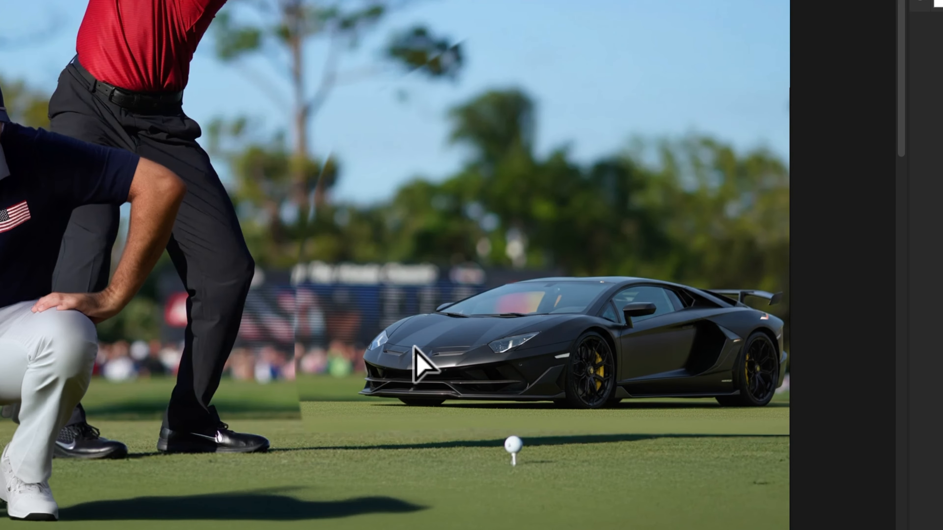
Shift the generated Lamborghini layer slightly down to align its background with the surrounding scene
key("ctrl+z")
left_click_drag(400, 169, 399, 187)
key("ctrl+z")
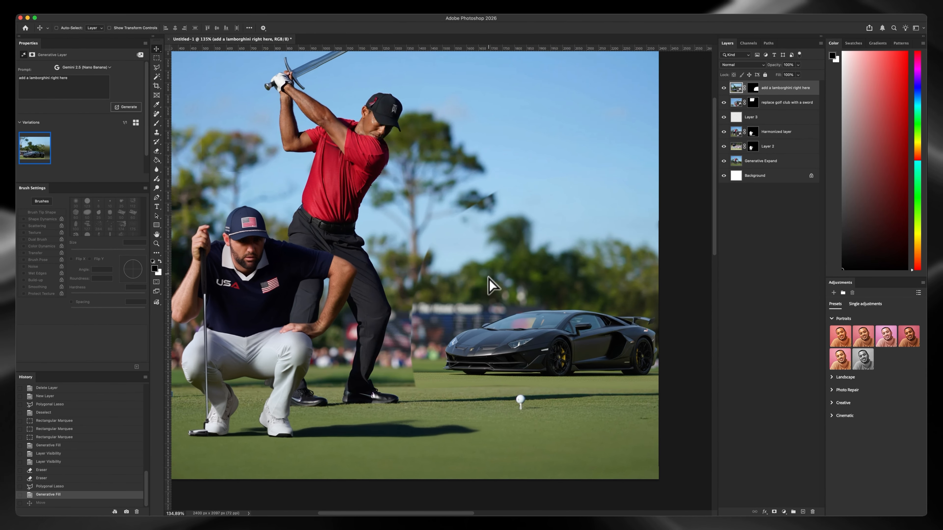
key("ctrl+shift+z")
Erase the hard edges near the golfer's shoe, grass and trees on the Lamborghini layer's mask with an enlarged soft eraser
key("e")
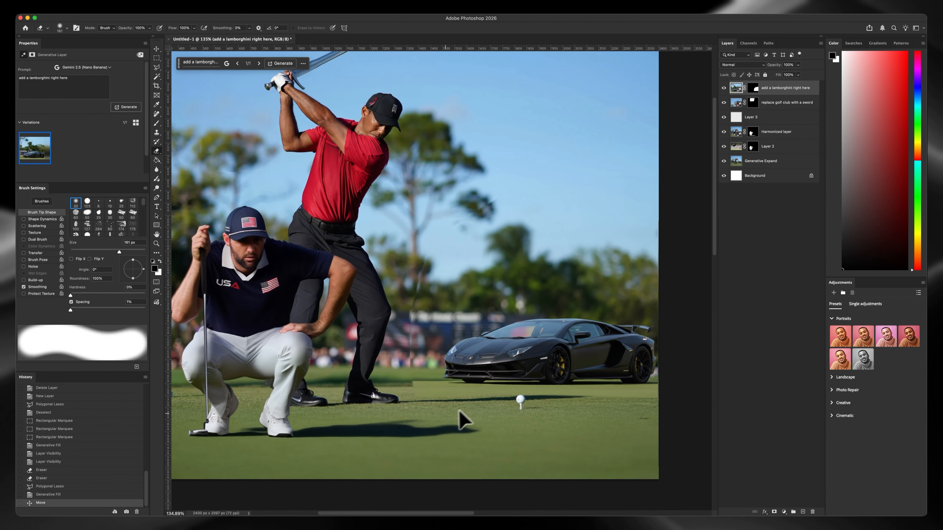
left_click(753, 87)
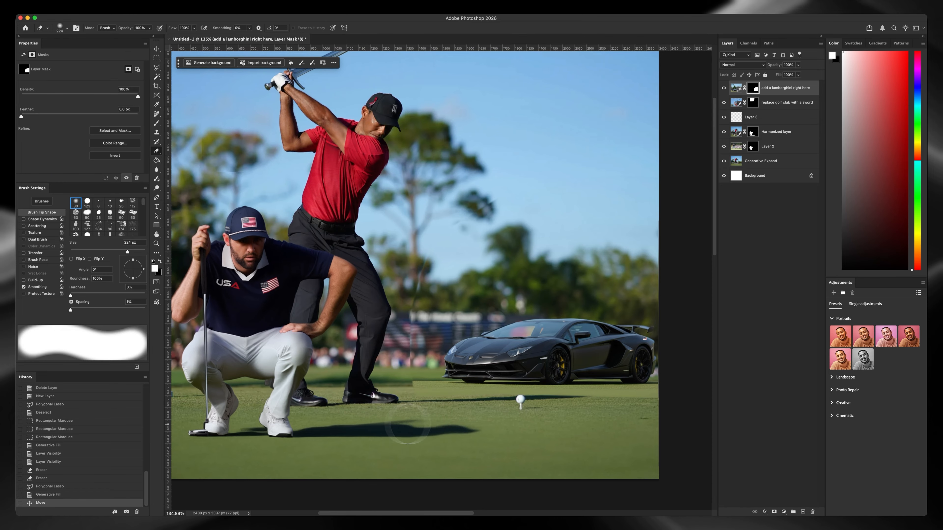
left_click_drag(365, 404, 381, 405)
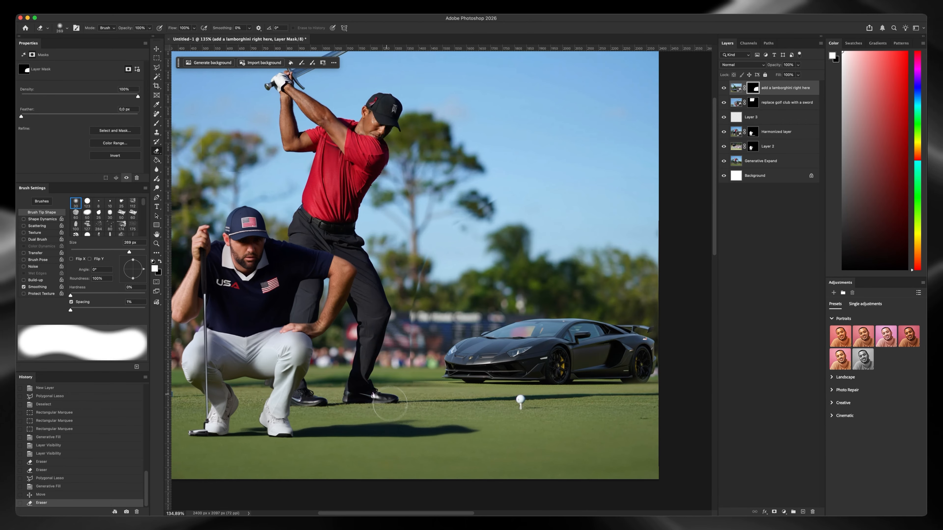
mouse_move(484, 181)
left_mouse_down()
mouse_move(698, 179)
mouse_move(438, 297)
mouse_move(387, 341)
mouse_move(380, 399)
mouse_move(376, 385)
left_mouse_up()
Fine-tune the Lamborghini's position by nudging its layer a little lower on the grass
key("z")
left_click_drag(386, 387, 459, 352)
key("v")
left_click_drag(517, 332, 520, 337)
left_click_drag(519, 337, 547, 304)
Examine the Lamborghini's blend with the grass and background, up close and in the whole composition
key("z")
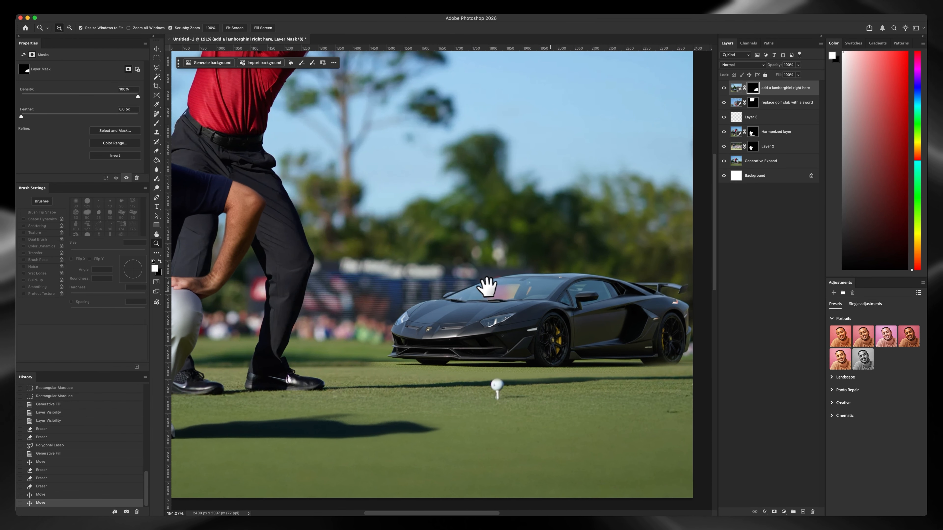
left_click_drag(488, 287, 453, 294)
left_click_drag(514, 275, 492, 286)
mouse_move(475, 261)
left_mouse_down()
mouse_move(527, 284)
mouse_move(500, 295)
left_mouse_up()
left_click(157, 68)
mouse_move(375, 236)
left_mouse_down()
mouse_move(374, 248)
mouse_move(421, 261)
left_mouse_up()
scroll(413, 248, "down", 3)
scroll(422, 260, "up", 3)
scroll(423, 261, "down", 3)
scroll(422, 260, "up", 3)
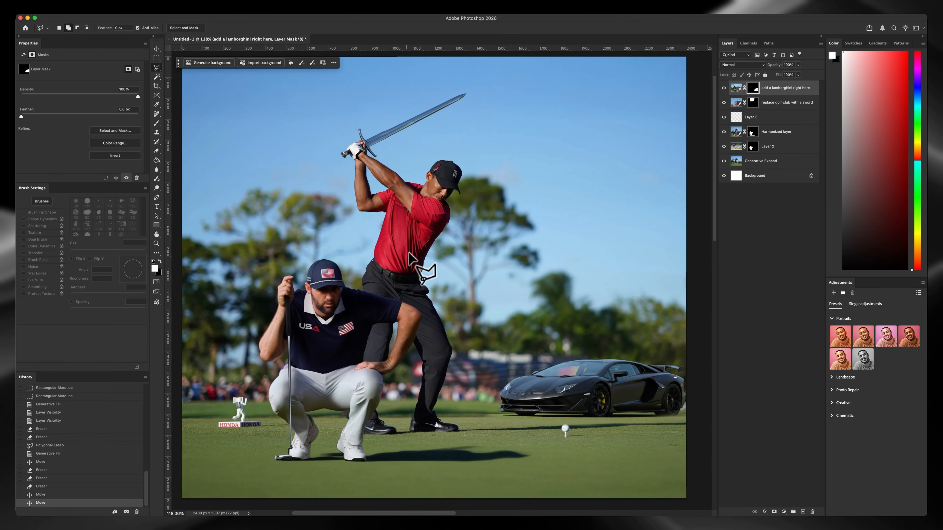
scroll(422, 261, "down", 3)
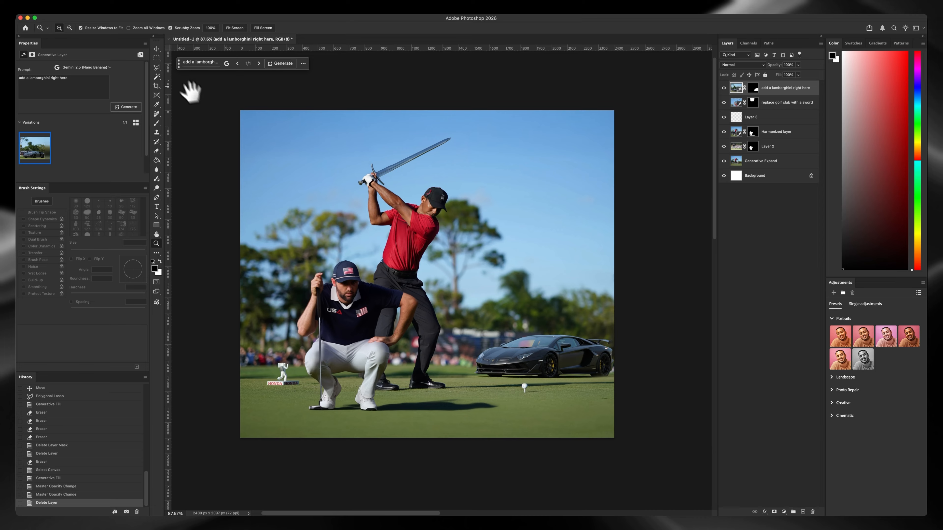
Outline the standing golfer's red shirt, from collar and sleeves to belt, with the Polygonal Lasso
left_click(158, 68)
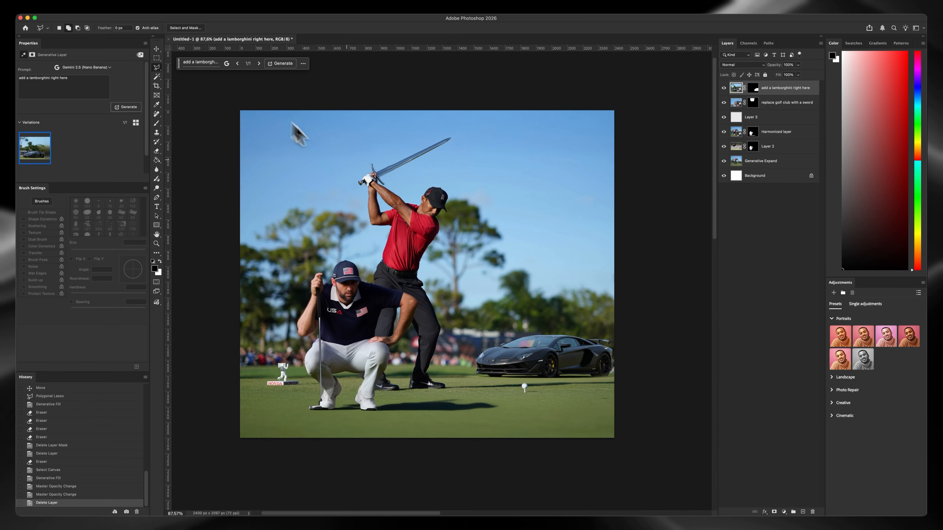
scroll(373, 267, "up", 8)
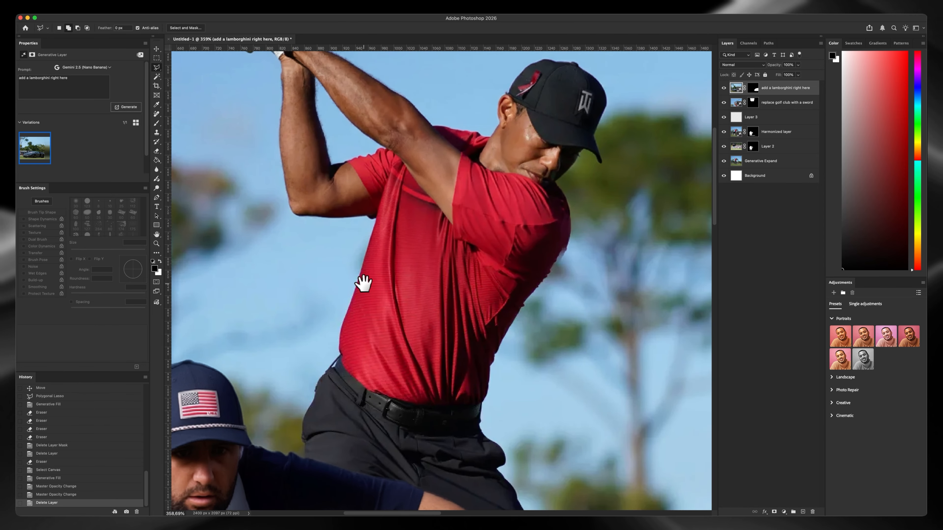
left_click(337, 150)
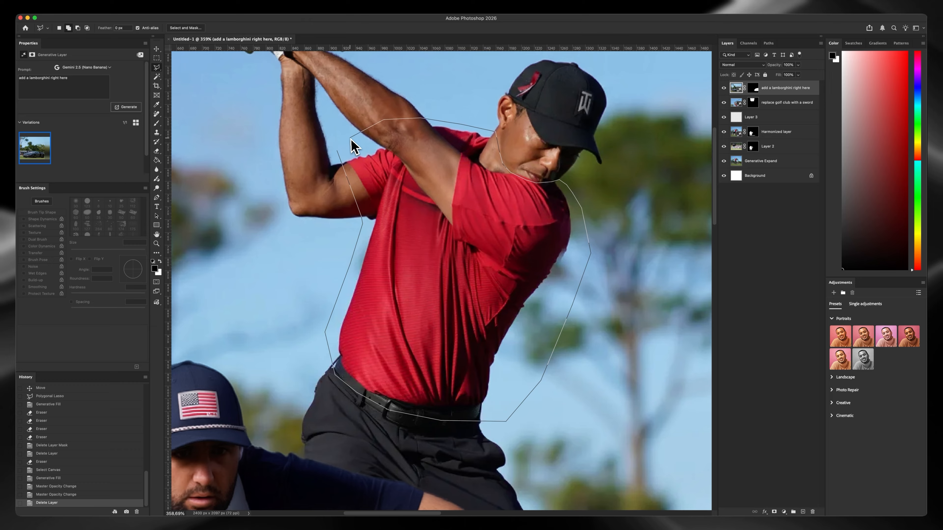
left_click(337, 150)
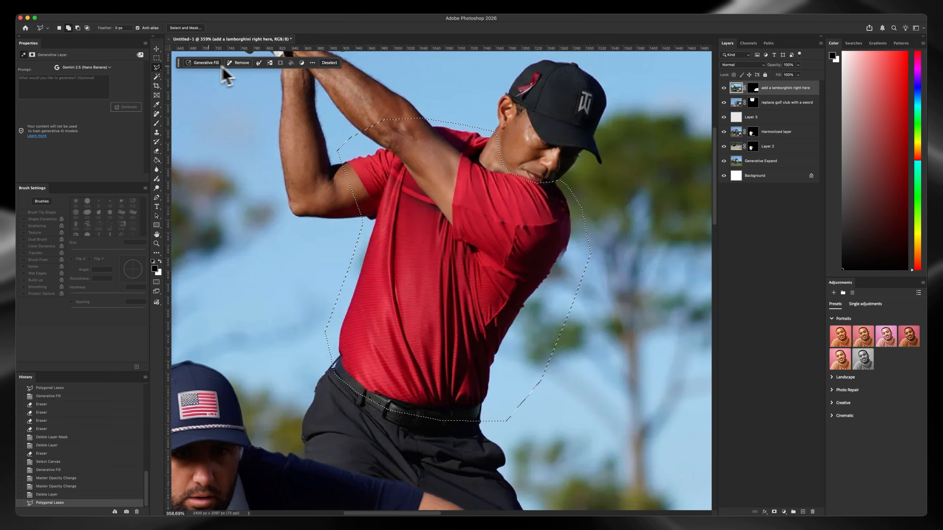
Run Generative Fill on the shirt using FLUX Kontext Pro with the prompt "change the color of the tshirt from red to green"
left_click(204, 63)
left_click(289, 64)
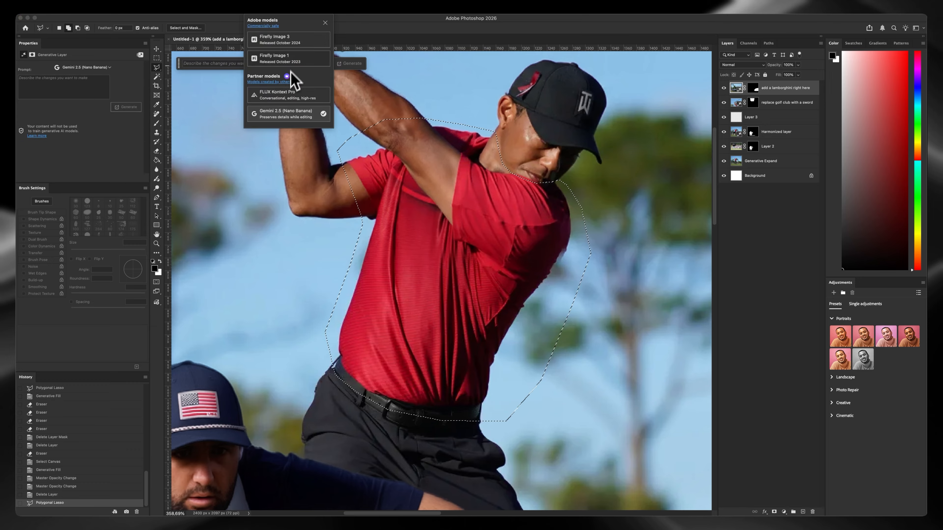
left_click(289, 96)
left_click(232, 64)
type("chang")
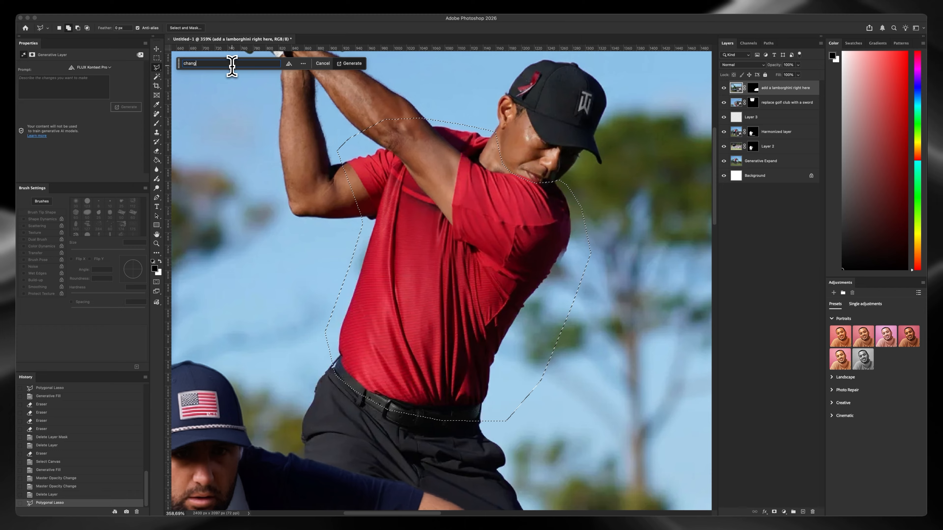
type("e the color of the")
type(" shirt t")
type("rom red to green")
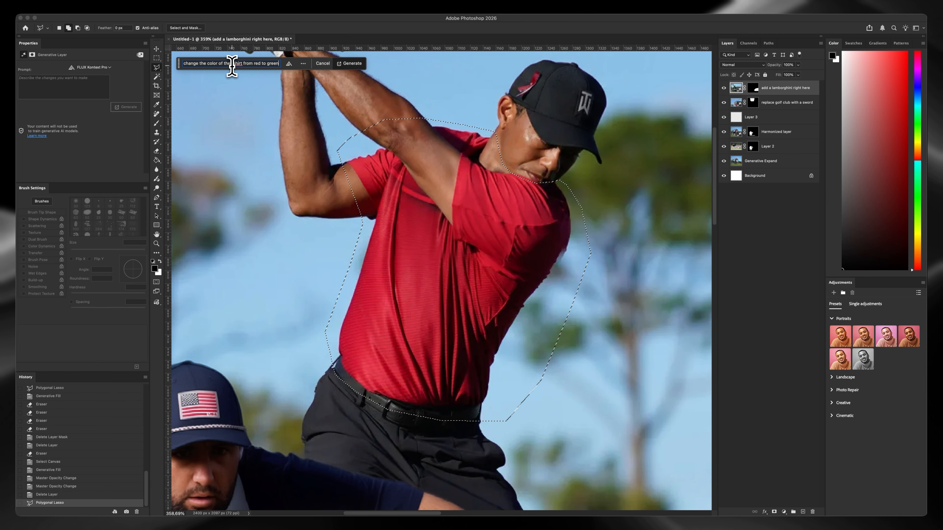
key("Return")
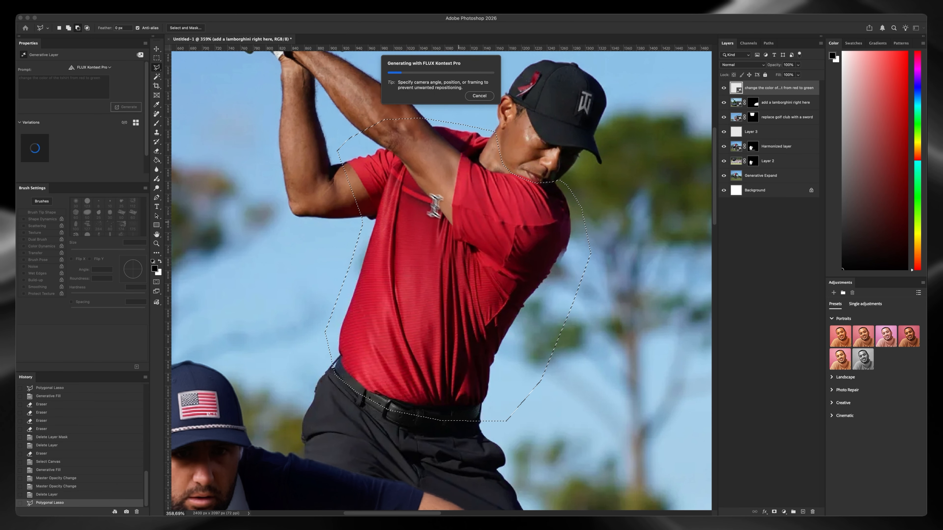
scroll(459, 222, "down", 3)
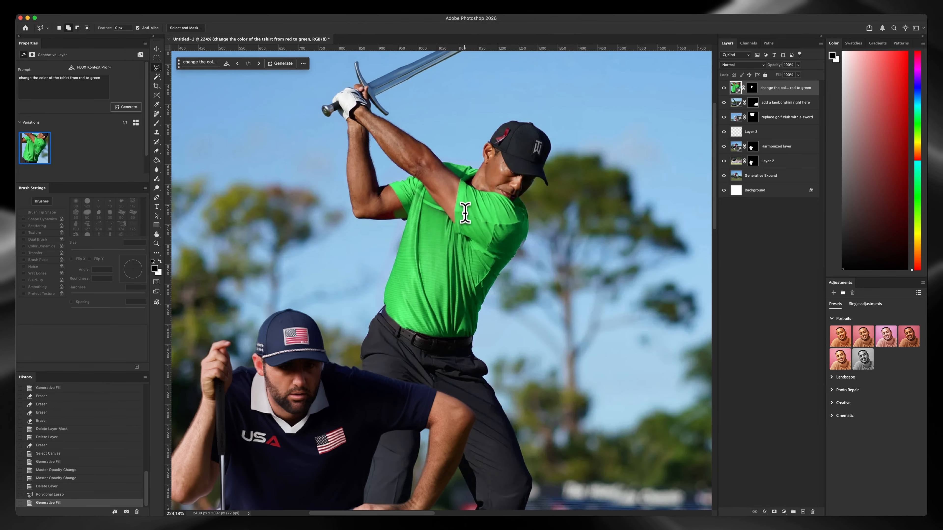
Examine the recolored green shirt's folds, sleeves and edges, both up close and alongside the crouching golfer
scroll(466, 213, "up", 3)
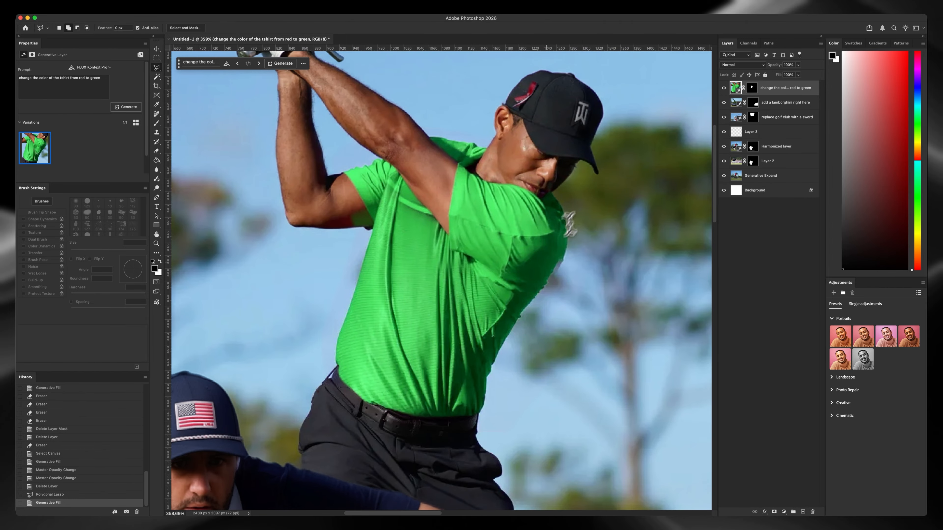
scroll(570, 224, "up", 5)
scroll(565, 256, "down", 8)
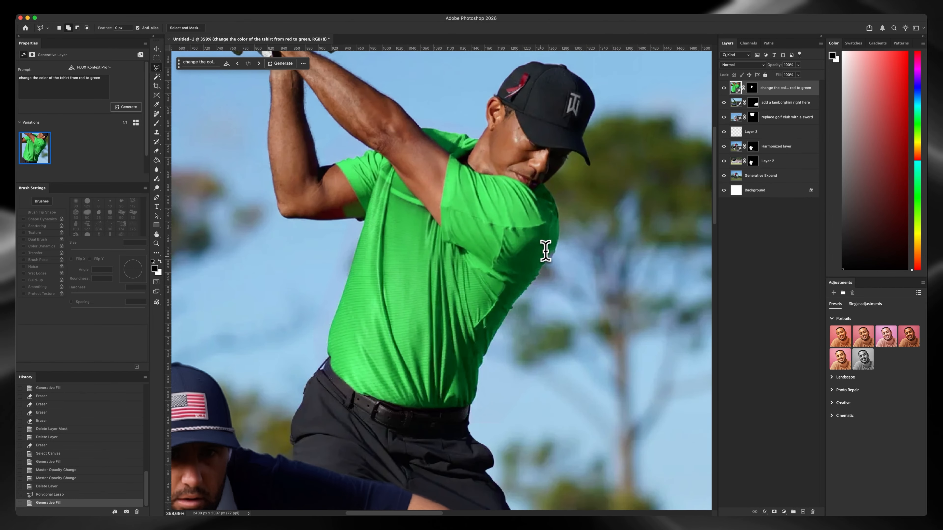
left_click_drag(519, 248, 487, 260)
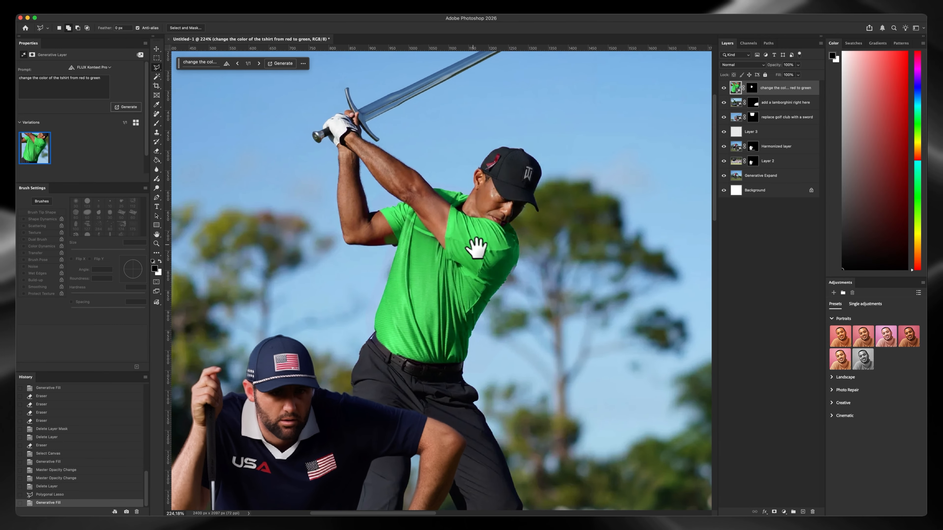
scroll(480, 247, "down", 5)
scroll(481, 223, "up", 6)
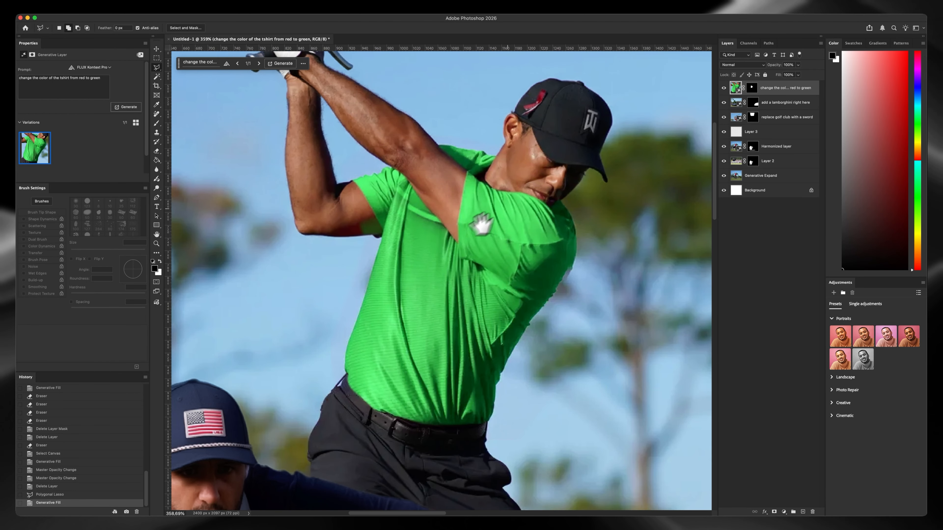
Compare the shirt before and after recoloring by repeatedly toggling the visibility of the red-to-green generative layer
left_click(724, 88)
left_click(724, 88)
left_click(724, 88)
left_click(724, 88)
left_click(724, 88)
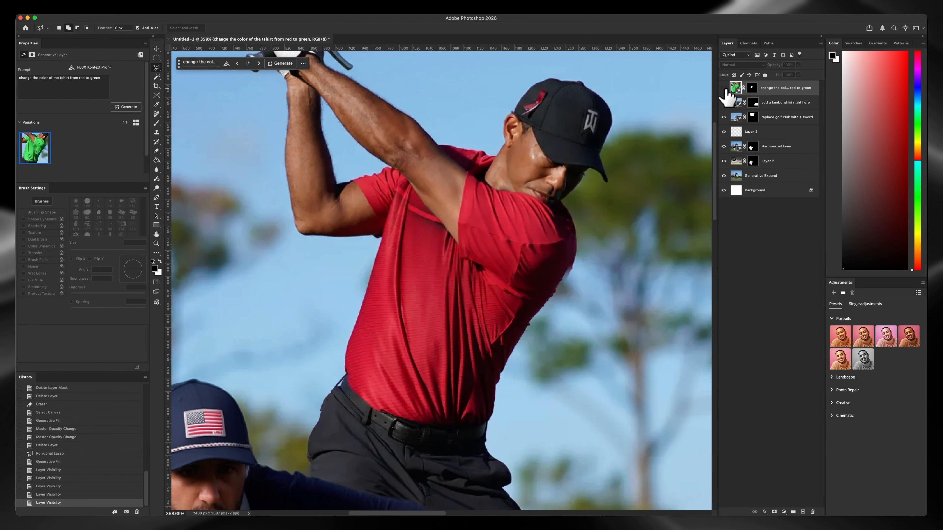
left_click(724, 88)
left_click(724, 88)
left_click(724, 88)
left_click(724, 88)
left_click(724, 88)
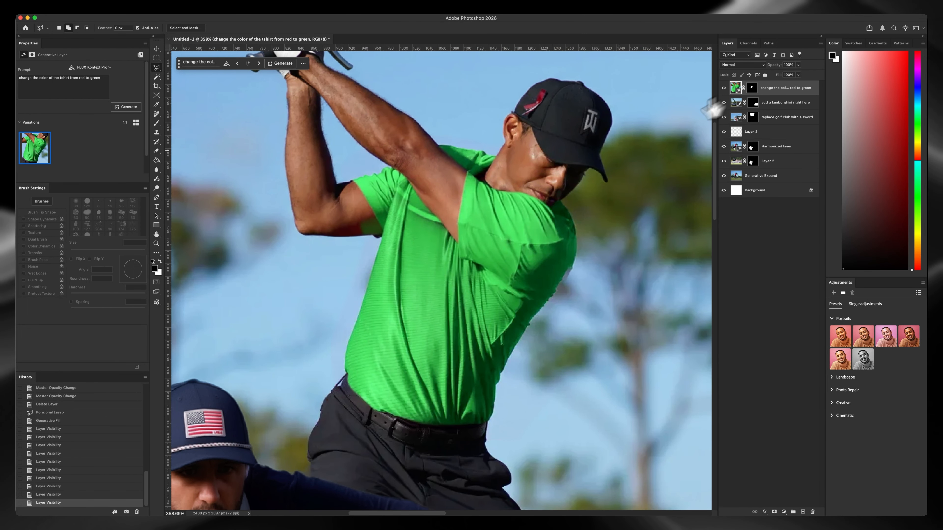
Compare the original and recolored fabric close up at the shoulder and sleeve, and review the whole composition
scroll(552, 188, "up", 5)
left_click(723, 88)
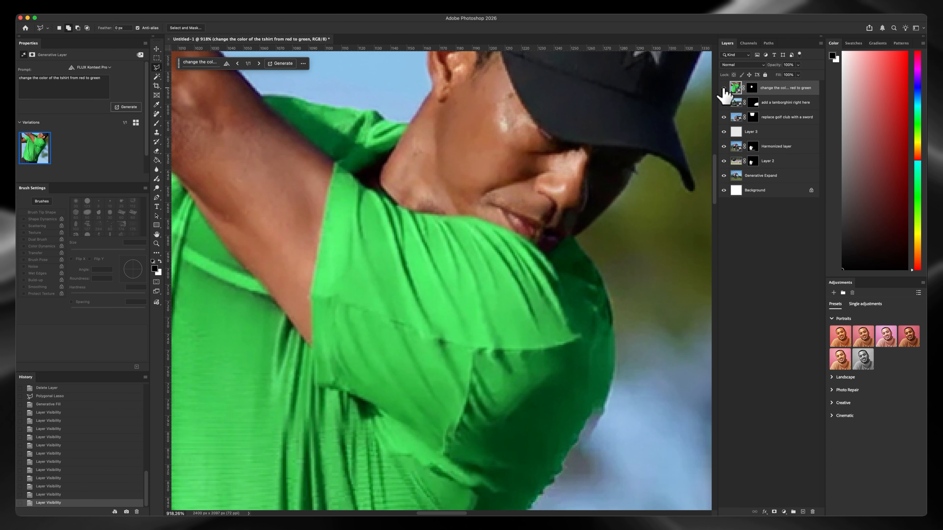
left_click(724, 88)
left_click(724, 88)
left_click(723, 88)
left_click(724, 88)
scroll(524, 256, "down", 10)
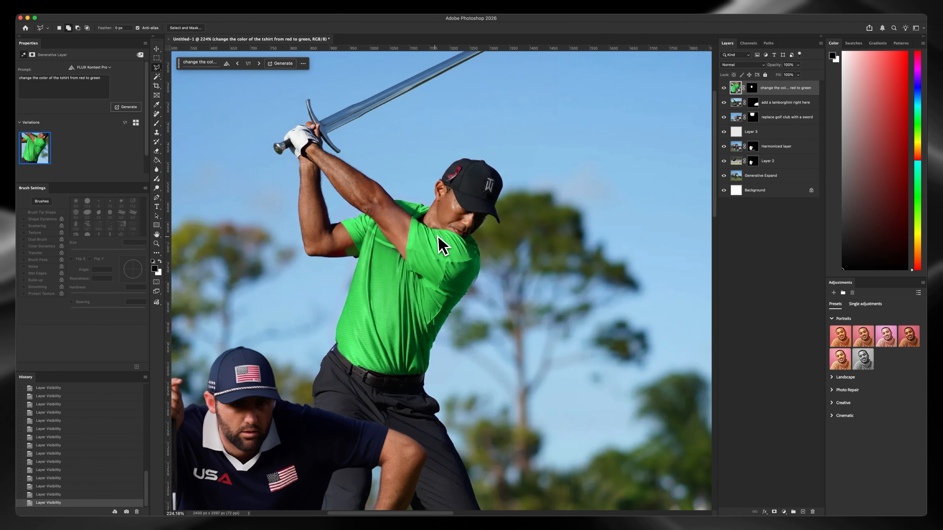
scroll(523, 260, "up", 4)
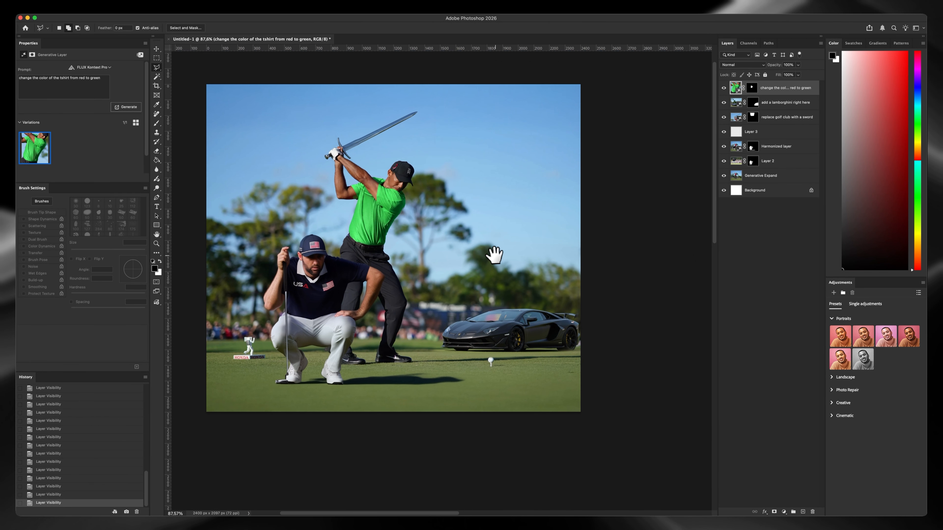
Hide the generated Lamborghini layer to clear the background beside the golfers
key("v")
left_click(558, 341)
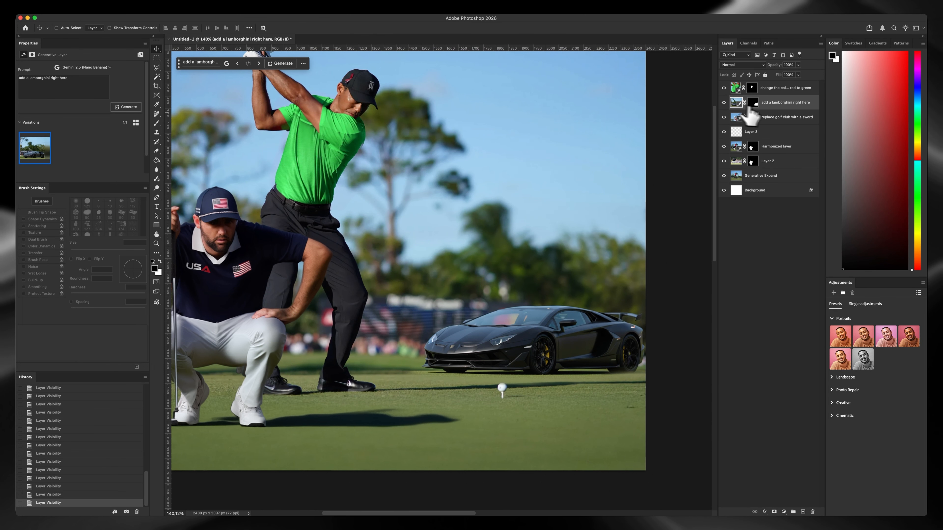
left_click(724, 102)
Above the sword layer, outline the empty area from the grass behind the golf ball up past the treetops with the Polygonal Lasso
left_click(156, 67)
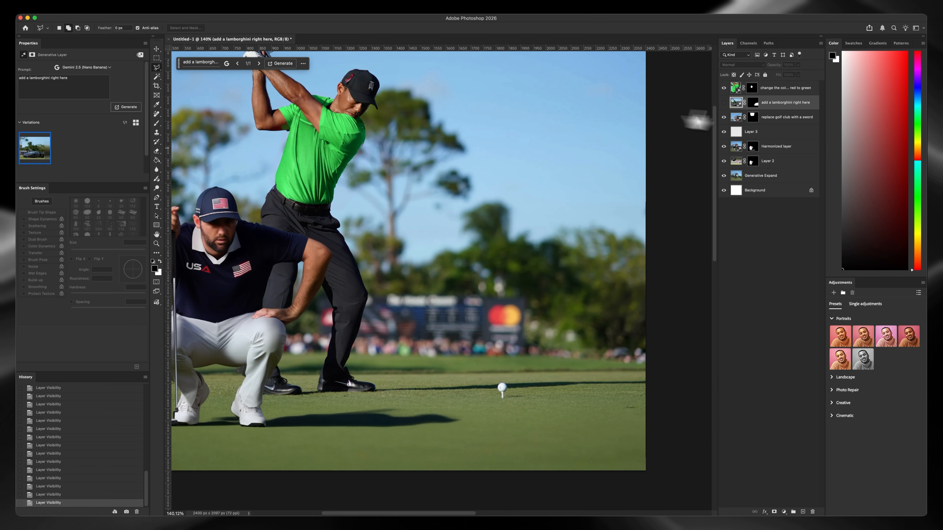
left_click(789, 119)
left_click_drag(664, 373, 461, 379)
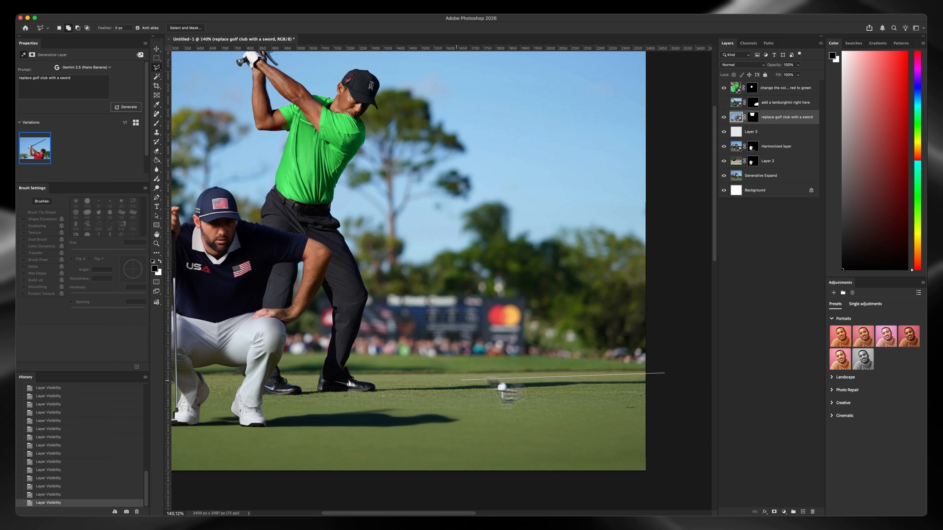
left_click(668, 203)
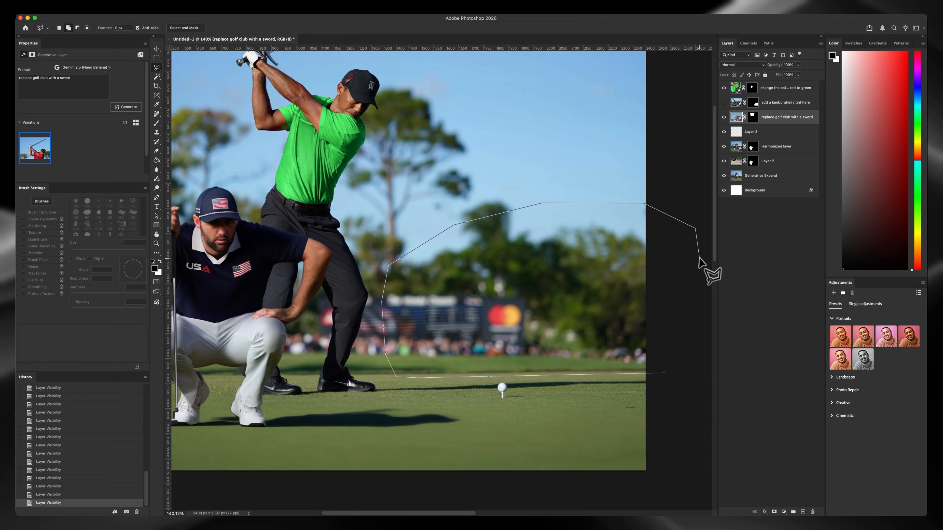
double_click(716, 264)
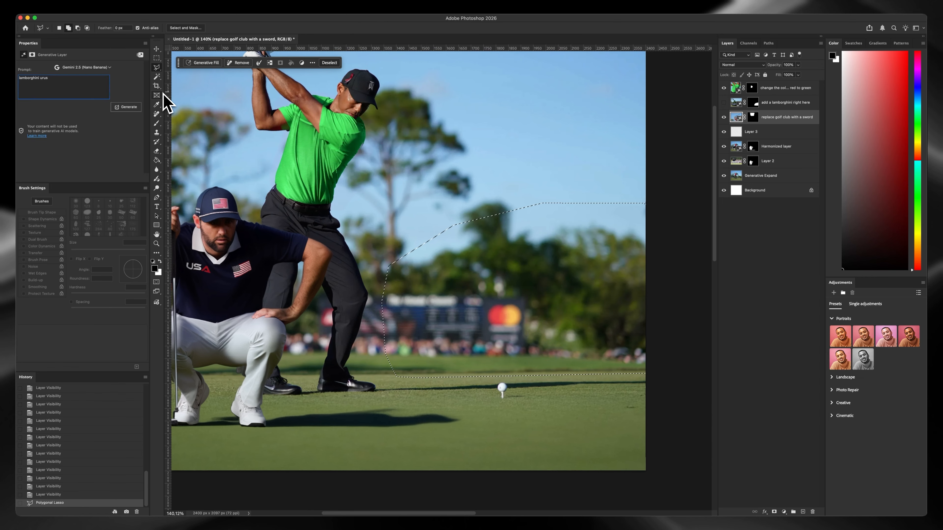
Run Generative Fill on the outlined area using FLUX Kontext Pro with the prompt "green lamborghini urus"
triple_click(17, 78)
key("Left")
type("green")
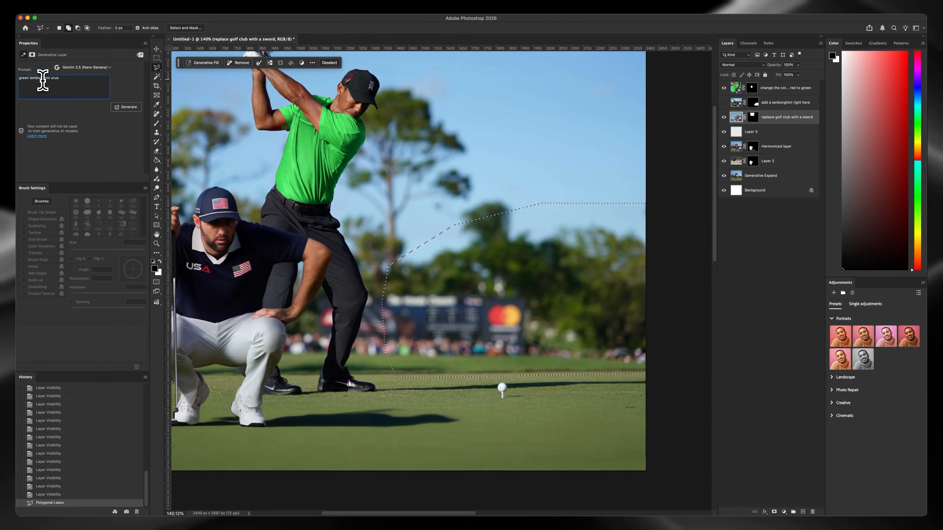
left_click(109, 67)
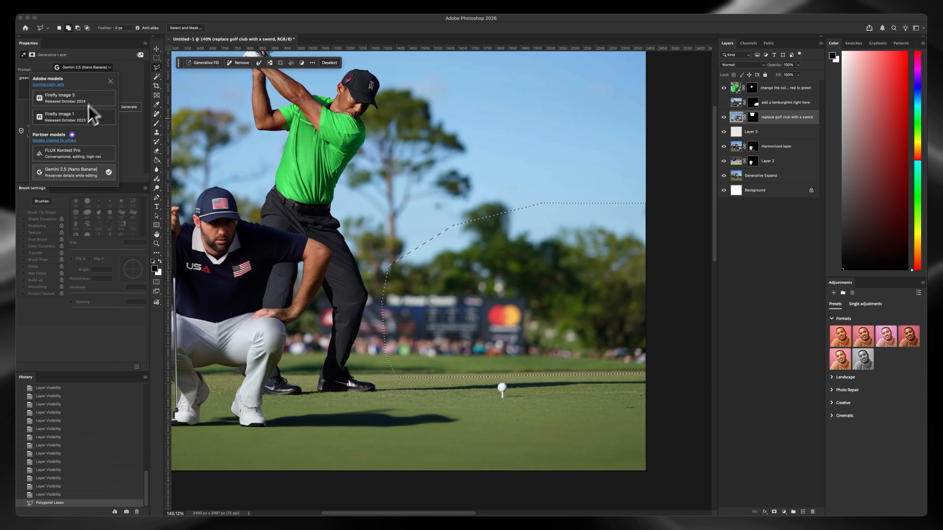
left_click(65, 152)
left_click(126, 107)
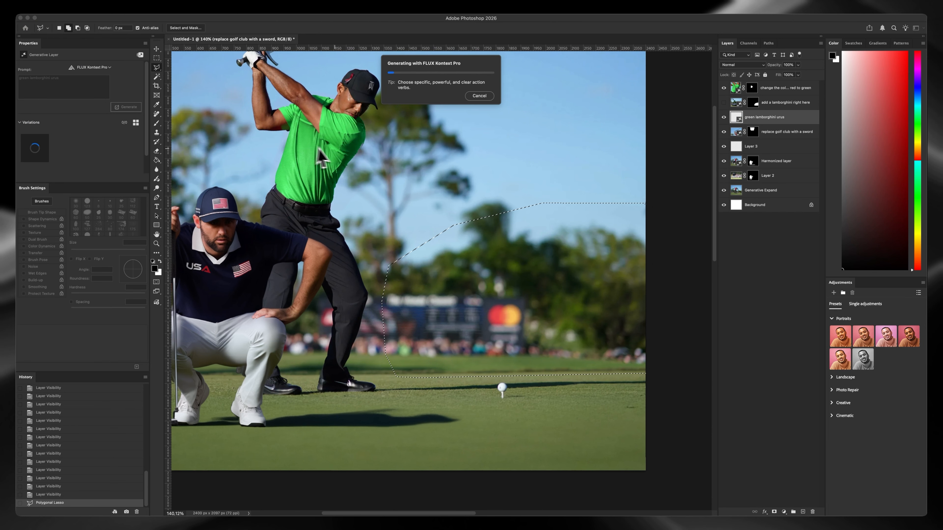
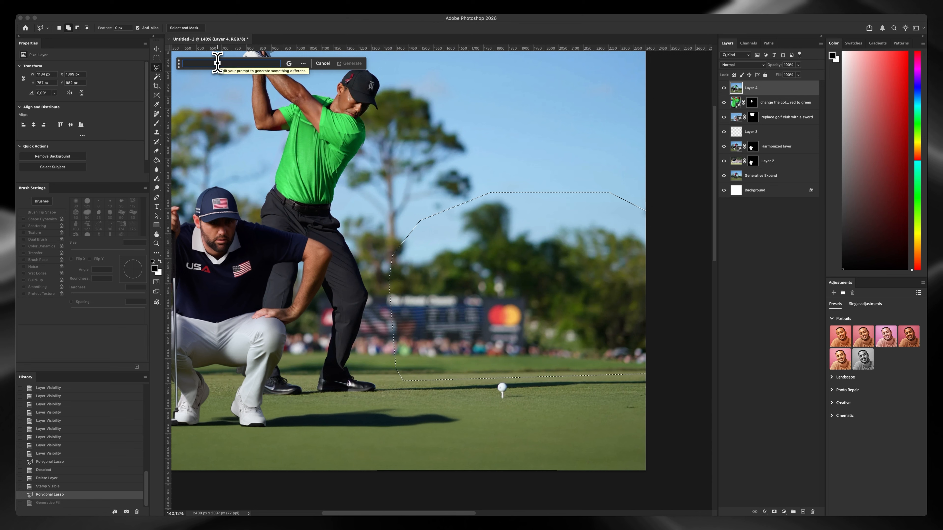
Run Generative Fill on the outlined area with the prompt "add a green lamborghini in the background on the grass" and inspect the car up close
type("a green la...")
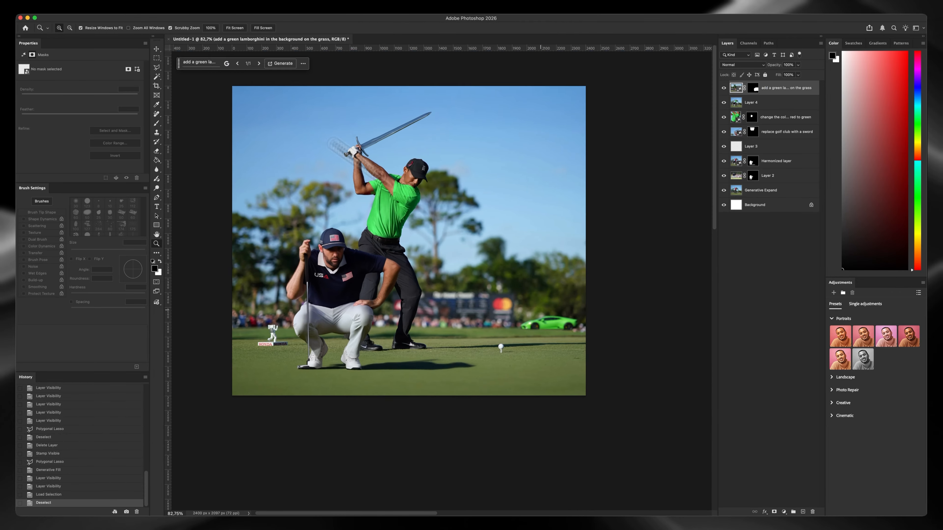
scroll(545, 295, "up", 5)
left_click_drag(529, 299, 519, 314)
scroll(519, 314, "up", 3)
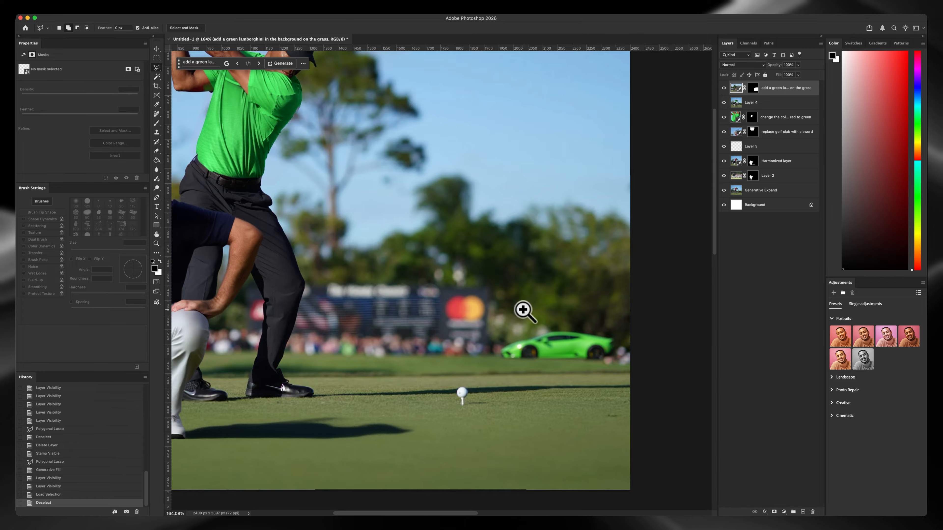
Select Layer 4 and hide the generated car layer above it, comparing the background with and without the car
left_click(752, 103)
left_click(724, 88)
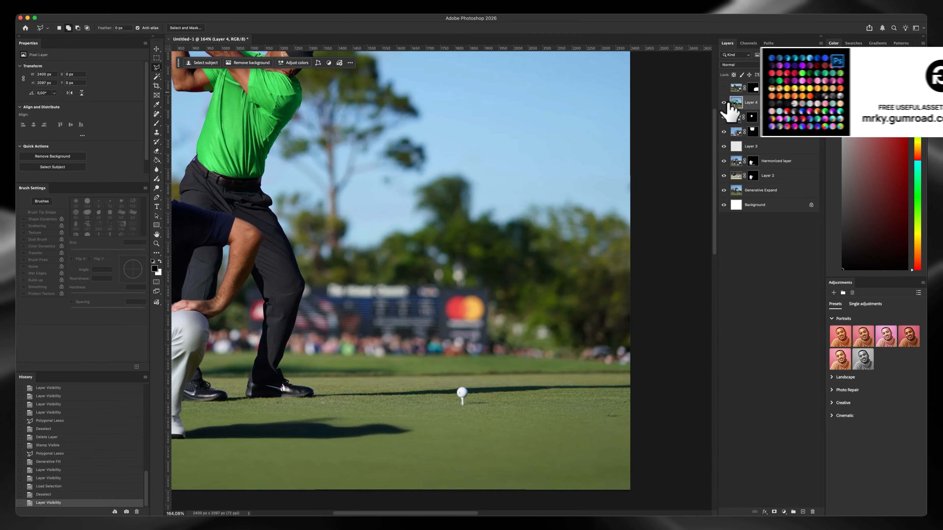
left_click(724, 103)
left_click(724, 102)
key("super+t")
left_click_drag(570, 173, 557, 178)
key("Escape")
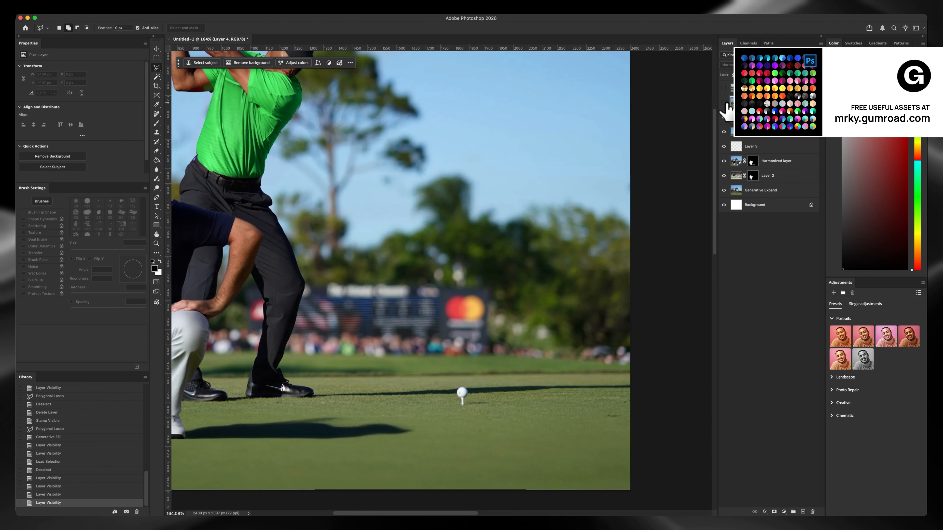
left_click(724, 92)
left_click(725, 91)
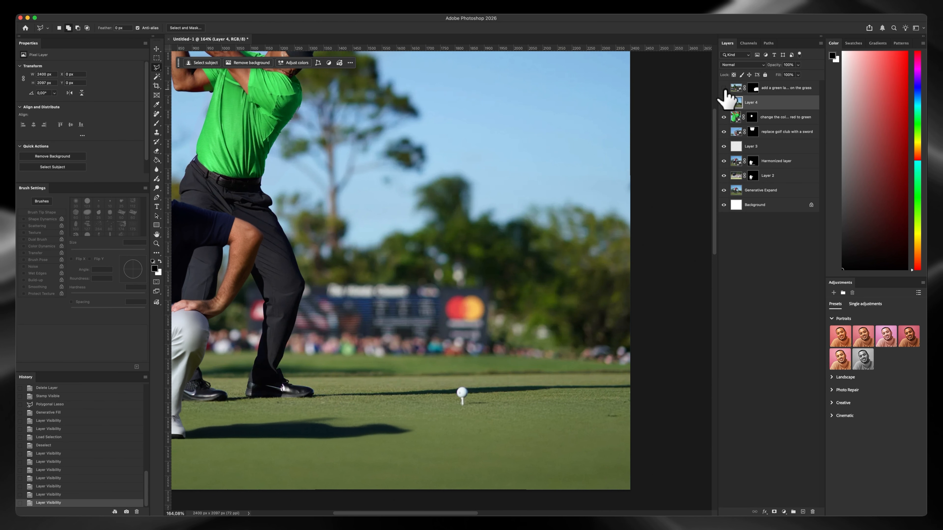
Load the hidden car layer's mask as a selection and run Generative Fill with Gemini 2.5 using the prompt "green lamborghini"
left_click(755, 90, "super")
left_click_drag(564, 192, 569, 200)
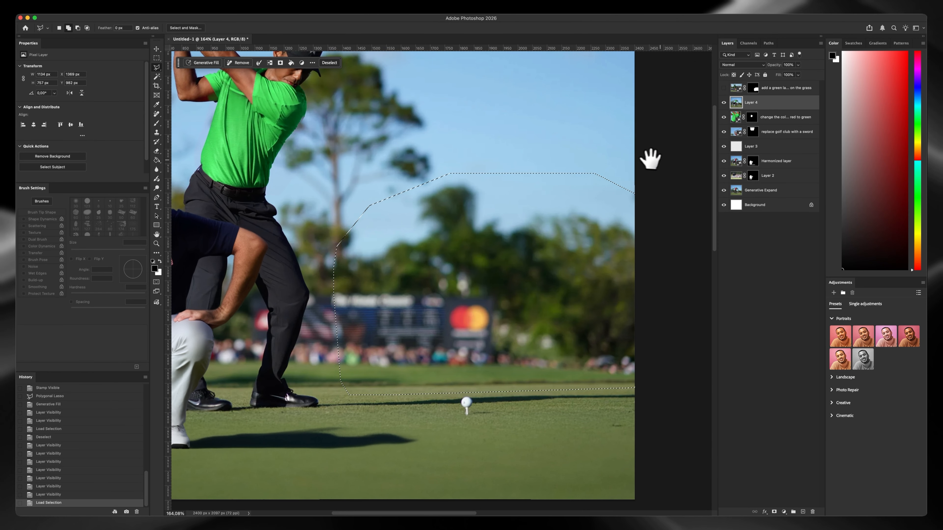
left_click(208, 64)
type("gre")
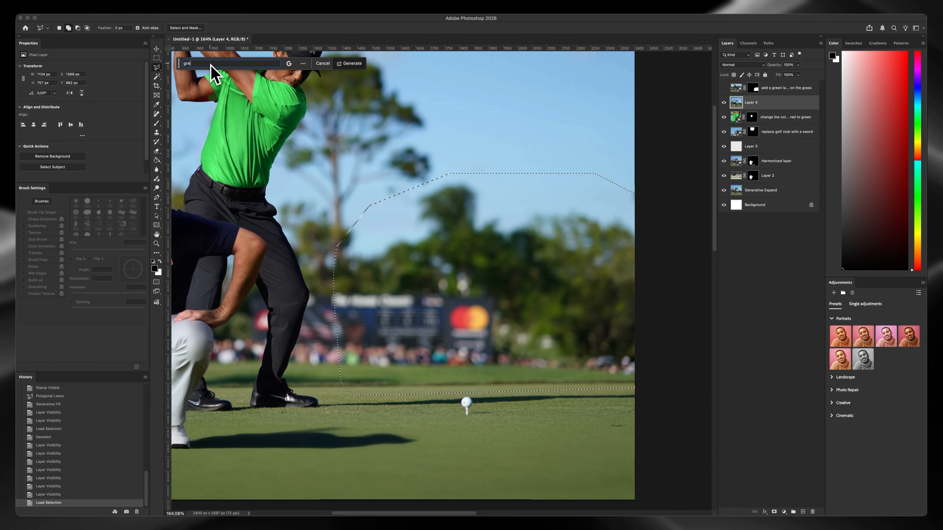
type("en lamborghini")
key("Return")
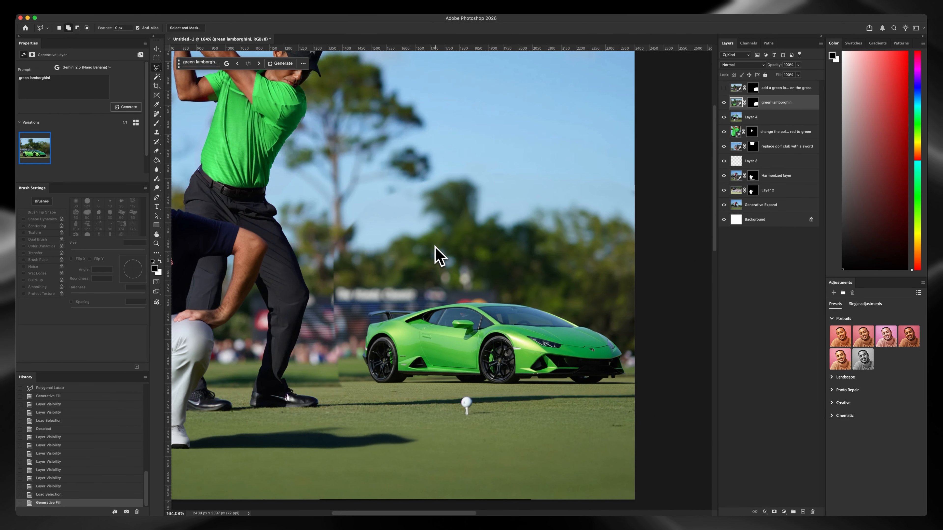
Examine the generated green Lamborghini and how its edges blend with the grass, crowd and golfers
left_click_drag(419, 326, 414, 294)
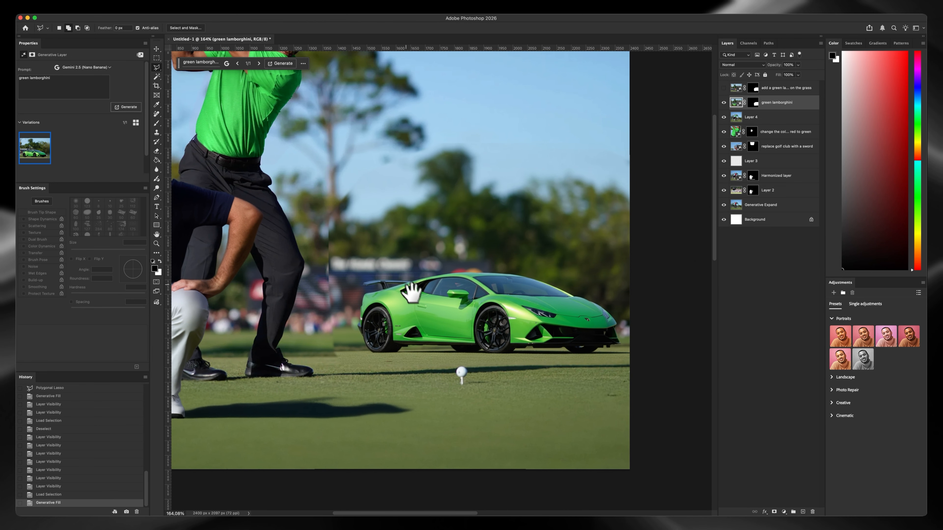
scroll(408, 293, "down", 2)
key("v")
key("z")
scroll(419, 352, "up", 2)
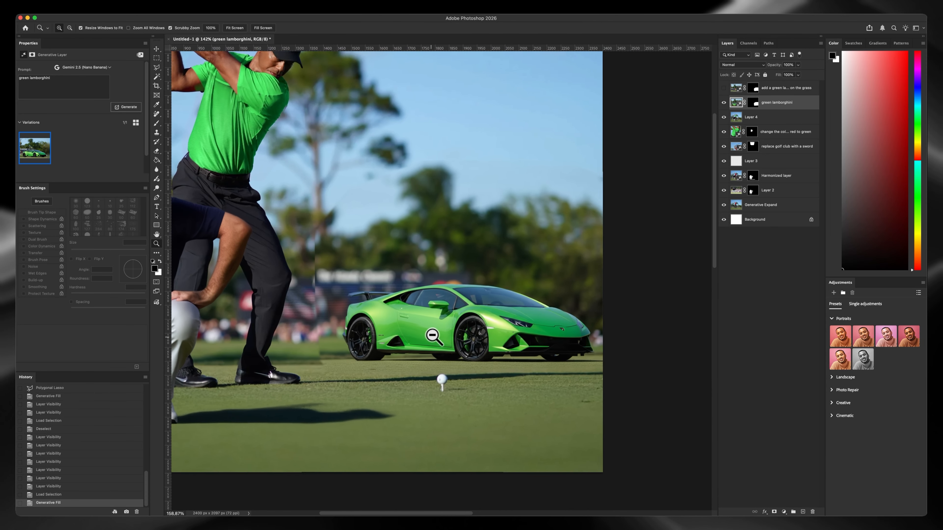
scroll(375, 356, "up", 3)
left_click_drag(646, 378, 485, 389)
left_click_drag(425, 365, 445, 342)
Paint on the green lamborghini layer's mask with a soft brush to blend the area around the car into the original background
key("v")
left_click(755, 104)
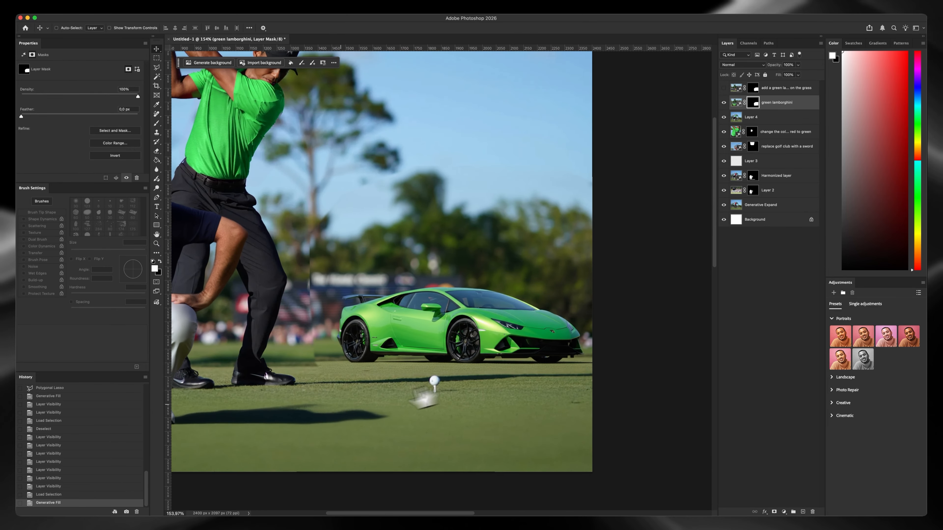
key("b")
left_click_drag(330, 407, 336, 393)
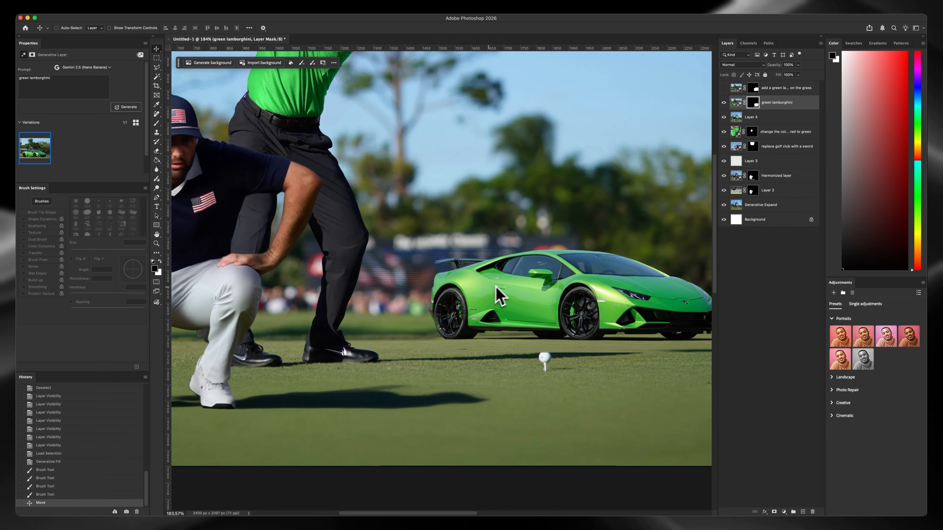
mouse_move(500, 297)
left_mouse_down()
mouse_move(462, 278)
mouse_move(496, 319)
mouse_move(480, 309)
mouse_move(477, 324)
mouse_move(487, 306)
mouse_move(476, 322)
mouse_move(496, 314)
mouse_move(568, 378)
left_mouse_up()
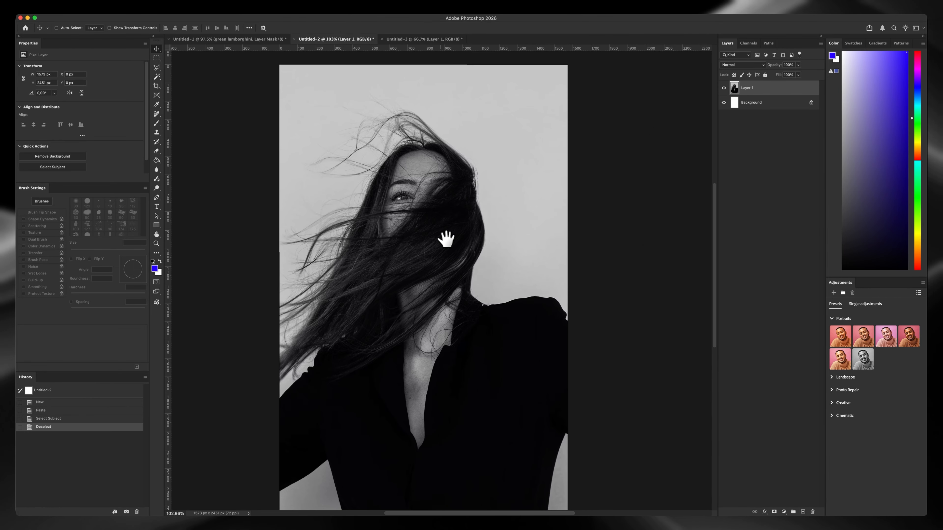
Switch to the Untitled-2 portrait and, in the Image Processing preferences, set Select Subject and Remove Background to Cloud
left_click_drag(447, 238, 452, 247)
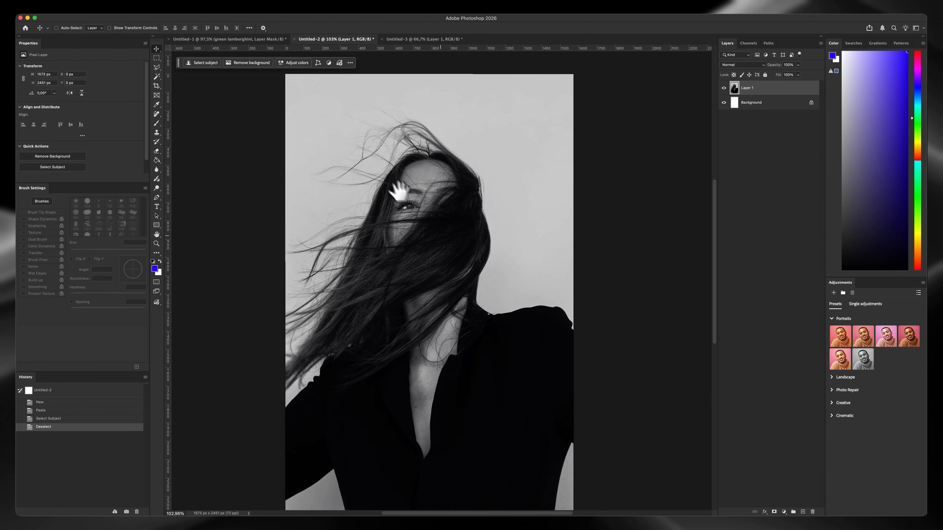
mouse_move(389, 169)
left_mouse_down()
mouse_move(398, 163)
mouse_move(398, 179)
mouse_move(402, 168)
mouse_move(408, 179)
mouse_move(395, 177)
left_mouse_up()
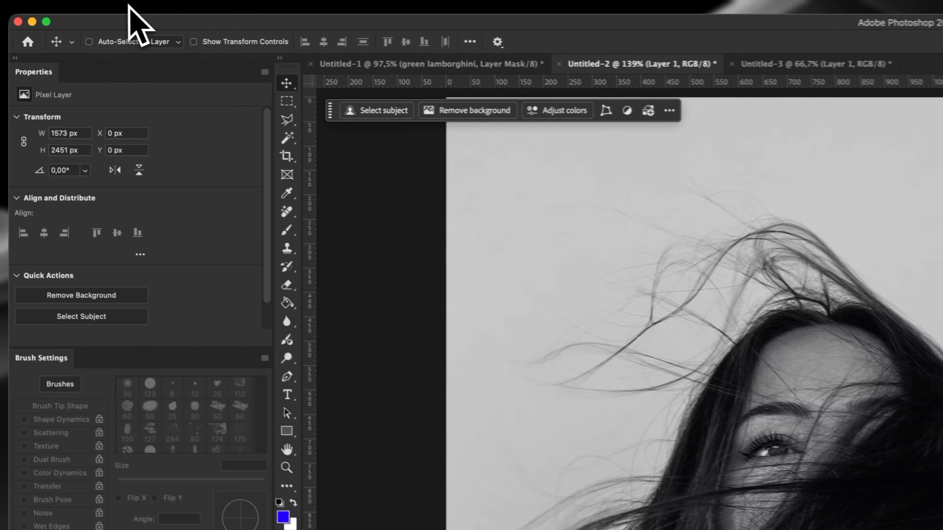
left_click(64, 6)
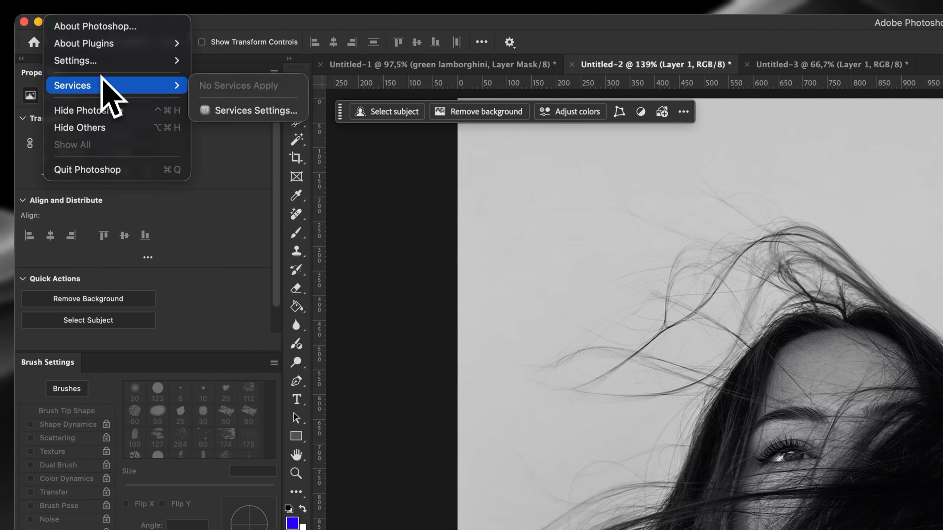
mouse_move(100, 61)
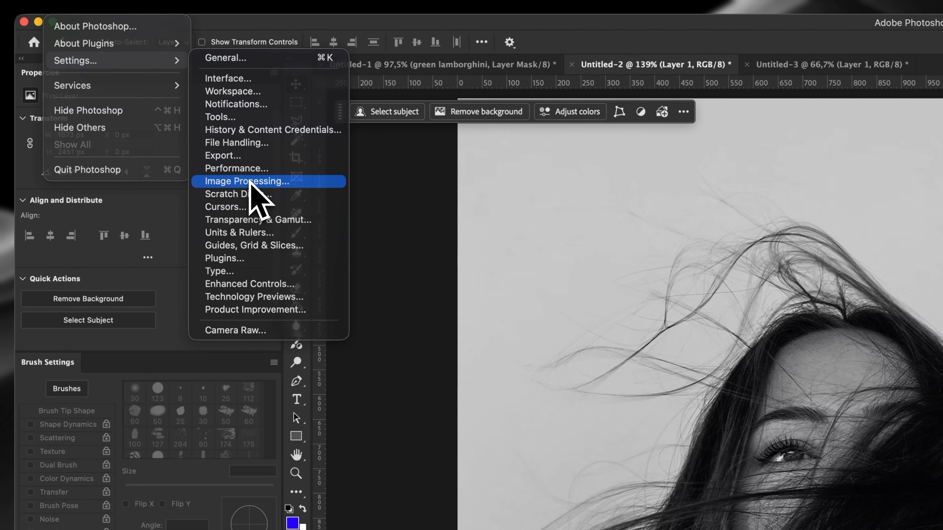
left_click(268, 182)
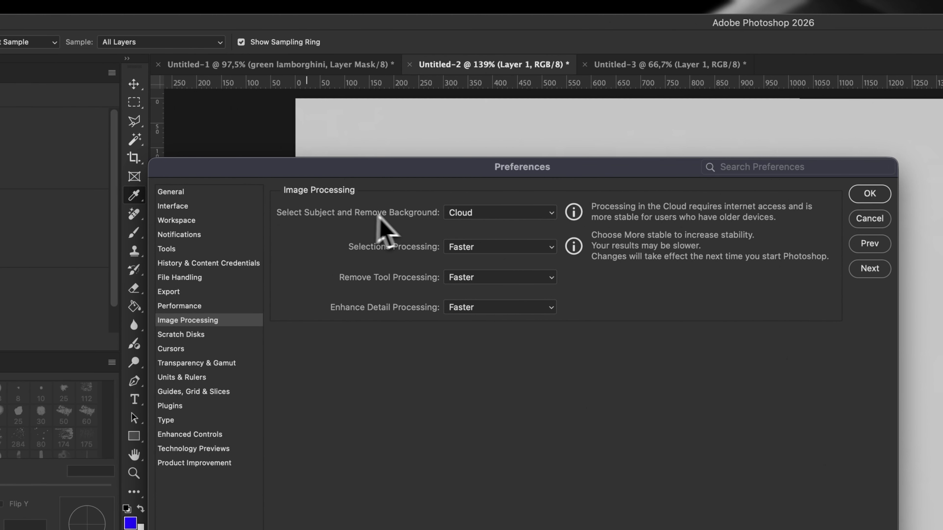
left_click(461, 216)
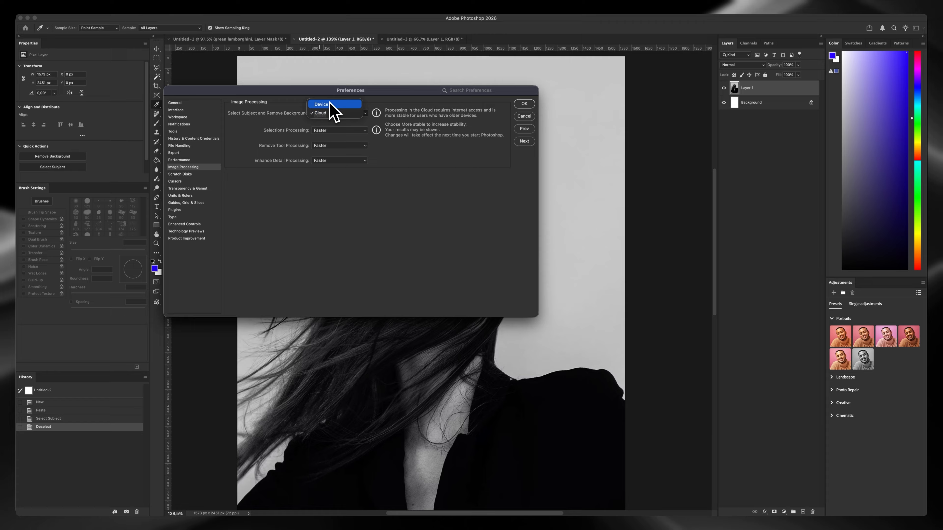
left_click(335, 113)
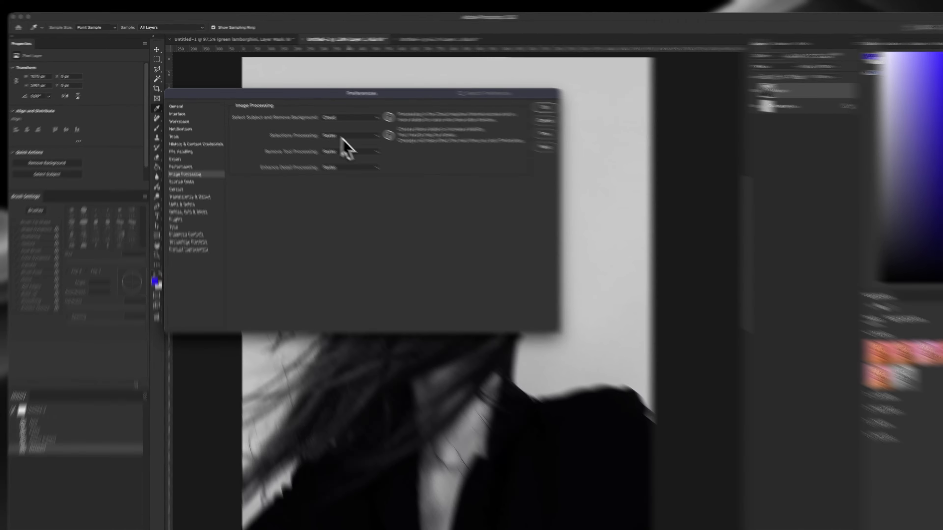
Review the Selections and Enhance Detail processing options, keep them on Faster, and accept the preferences
left_click(334, 130)
left_click(329, 131)
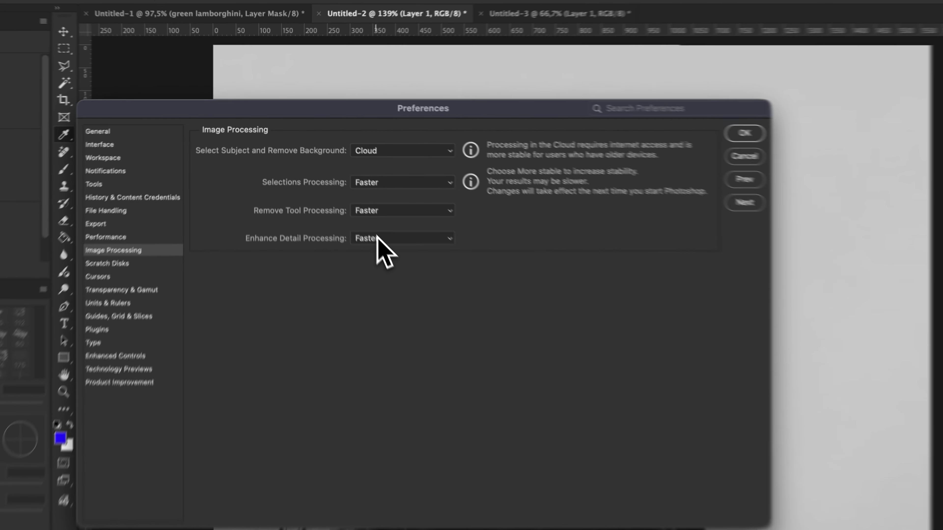
left_click(328, 160)
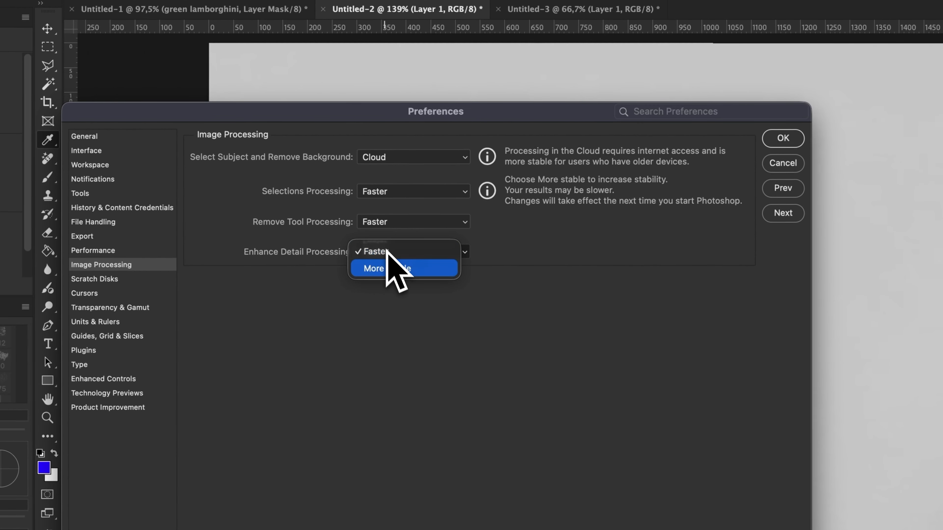
left_click(316, 196)
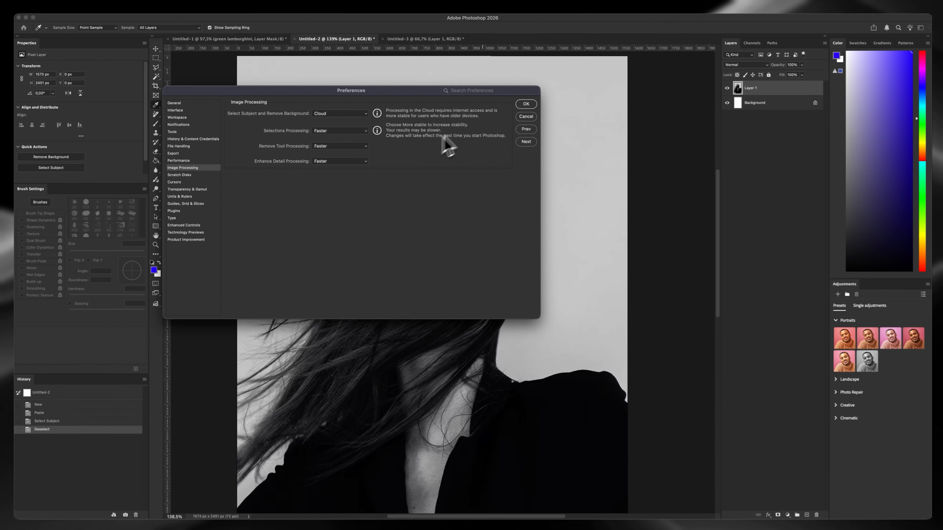
left_click(524, 104)
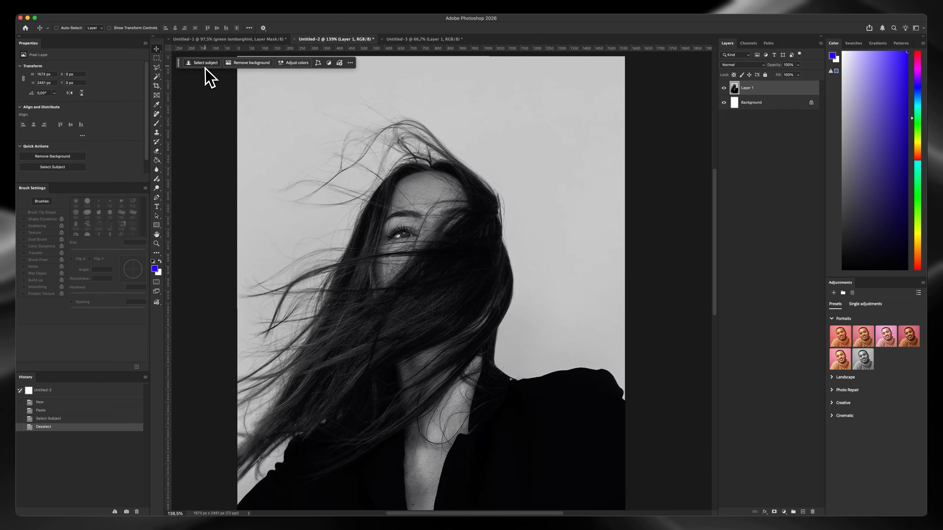
Remove the background from the portrait on Layer 1 and inspect the cut-out flyaway hair up close
left_click(248, 63)
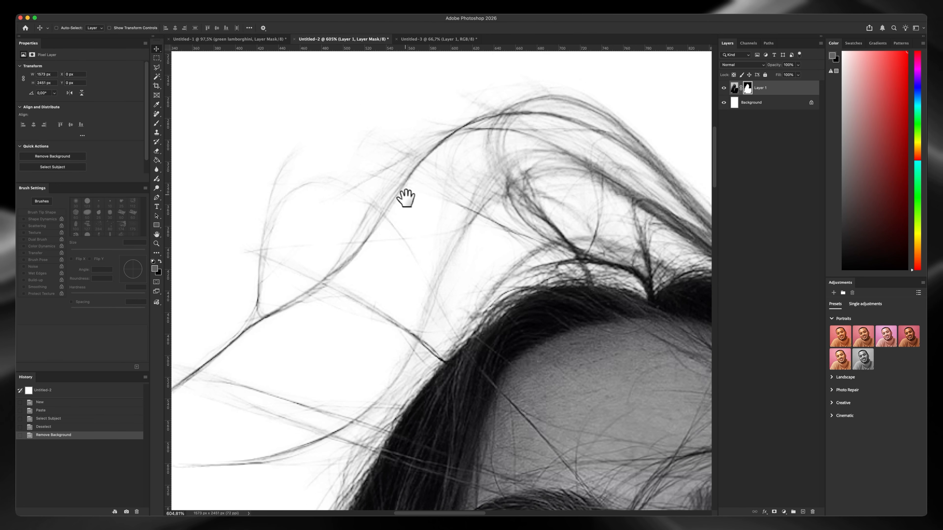
left_click_drag(407, 196, 407, 195)
left_click_drag(450, 171, 401, 189)
key("z")
left_click_drag(477, 161, 446, 223)
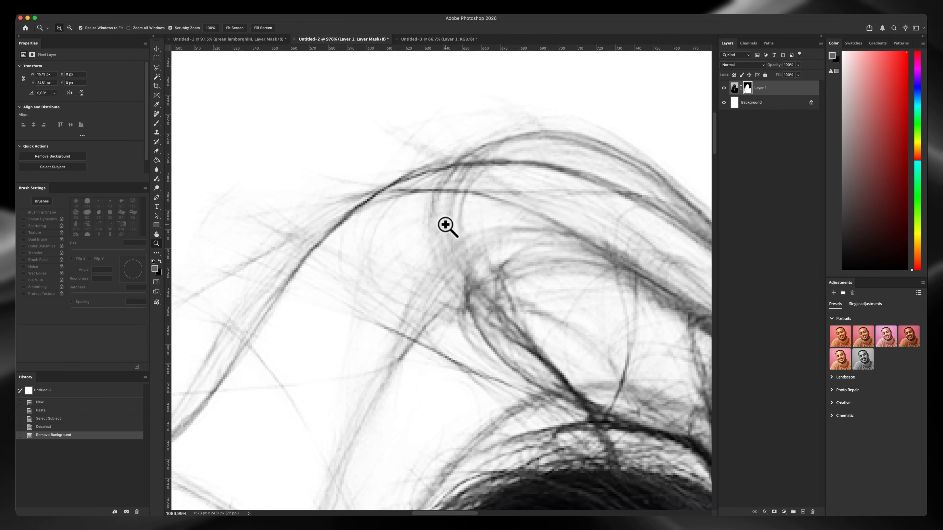
Convert the locked Background into a regular layer and fill it with solid blue using the Paint Bucket
key("v")
left_click(812, 103)
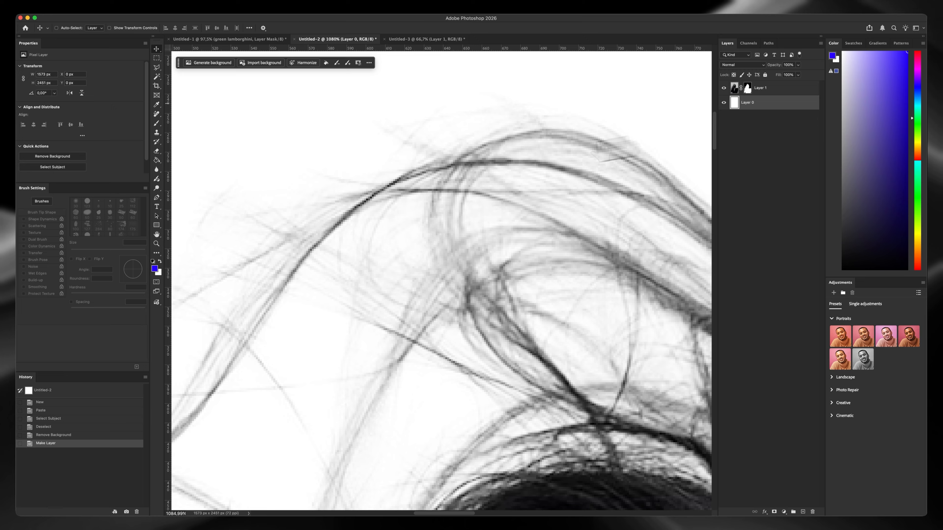
key("g")
left_click(389, 180)
left_click_drag(482, 243, 449, 185)
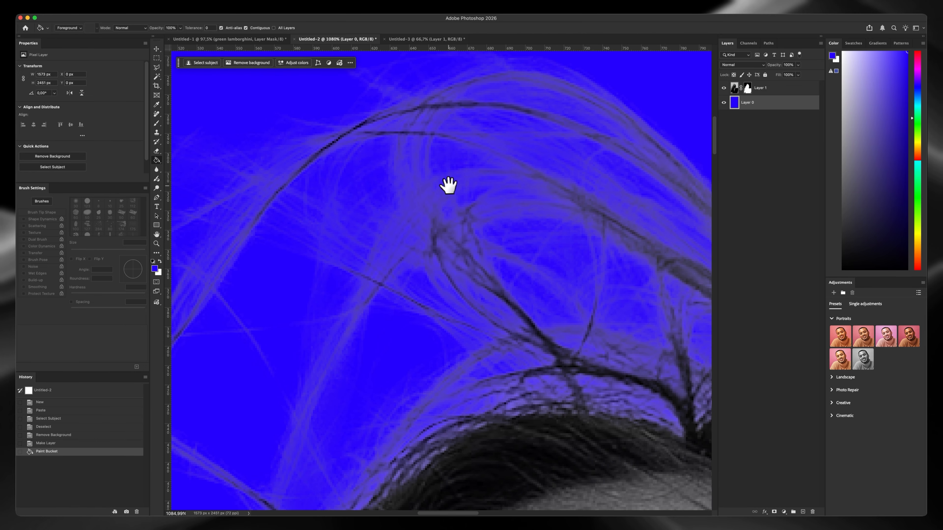
left_click_drag(467, 274, 442, 230)
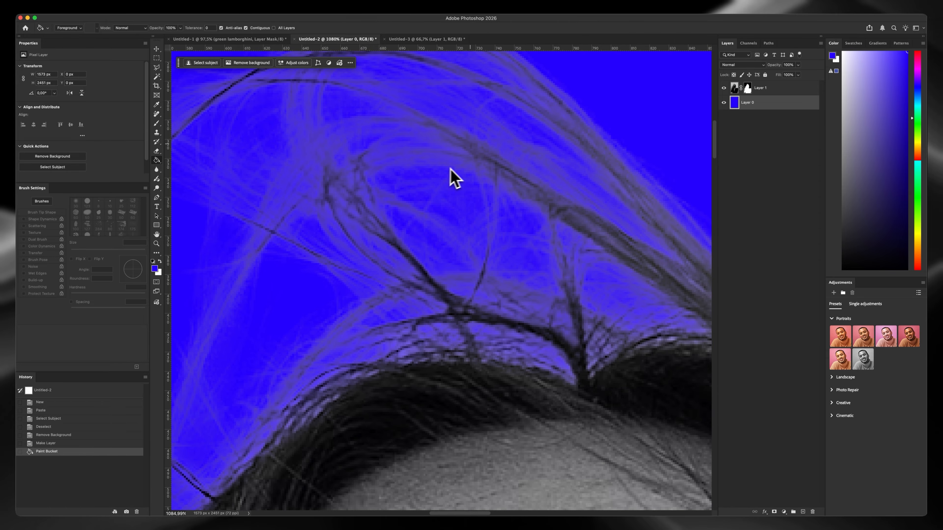
Examine the hair cut-out against the blue background, from the whole portrait to the fine strands above the head
key("z")
left_click_drag(424, 180, 365, 232)
left_click_drag(301, 330, 292, 344)
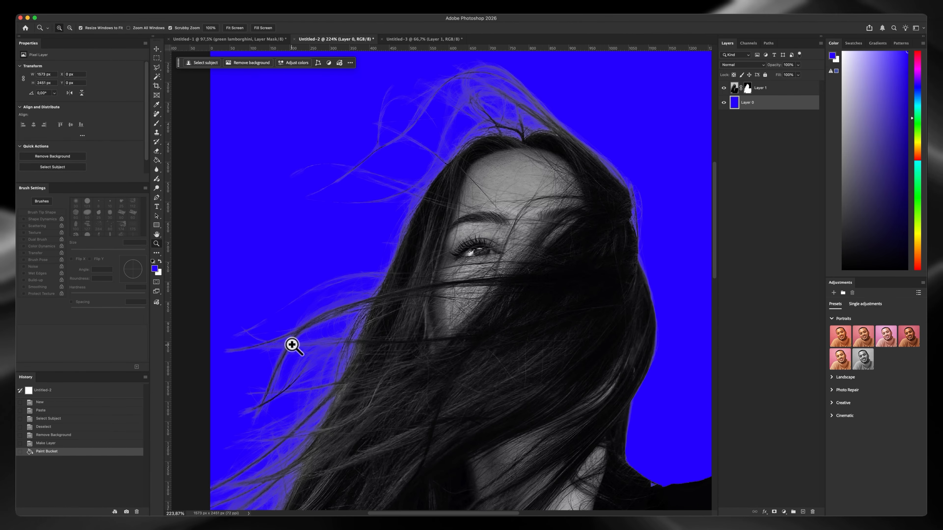
mouse_move(547, 123)
left_mouse_down()
mouse_move(469, 168)
mouse_move(497, 140)
mouse_move(434, 223)
mouse_move(425, 213)
left_mouse_up()
key("z")
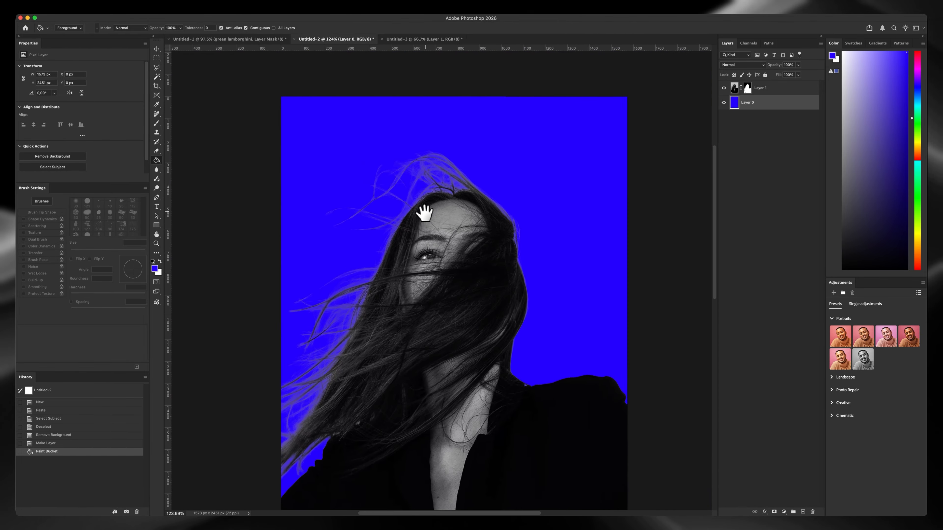
key("z")
left_click_drag(420, 173, 427, 156)
mouse_move(380, 187)
left_mouse_down()
mouse_move(428, 192)
mouse_move(406, 190)
left_mouse_up()
key("z")
Set the foreground color to pure red and refill the blue background layer behind the portrait with it
left_click_drag(919, 163, 921, 270)
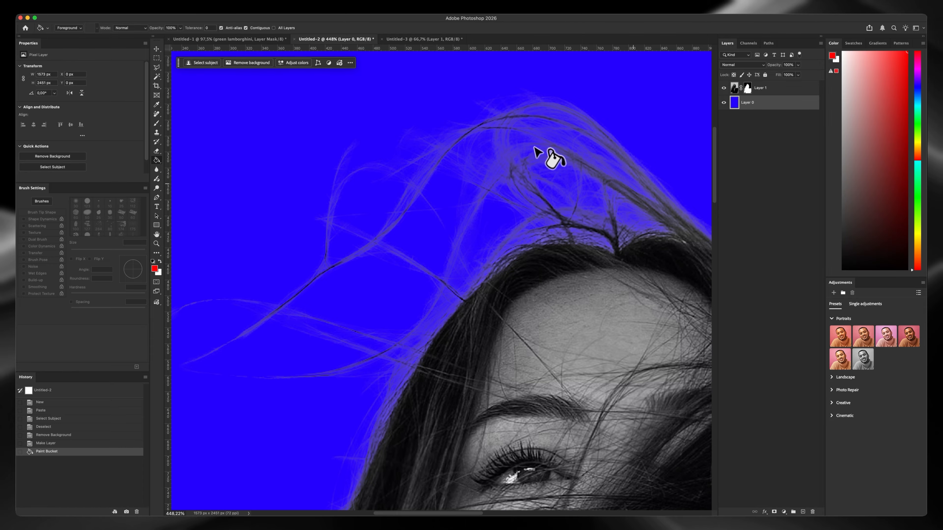
left_click(533, 148)
key("z")
mouse_move(475, 175)
left_mouse_down()
mouse_move(482, 135)
mouse_move(441, 179)
mouse_move(395, 169)
mouse_move(440, 162)
mouse_move(395, 163)
mouse_move(408, 148)
left_mouse_up()
Refine the portrait's layer mask with Select and Mask and check the hair edges against the red background
key("z")
key("z")
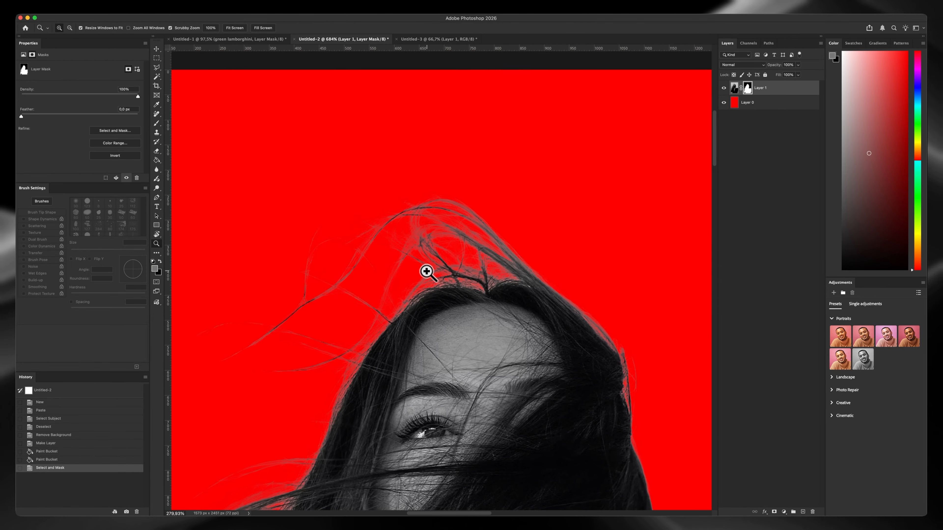
left_click_drag(427, 270, 354, 200)
key("v")
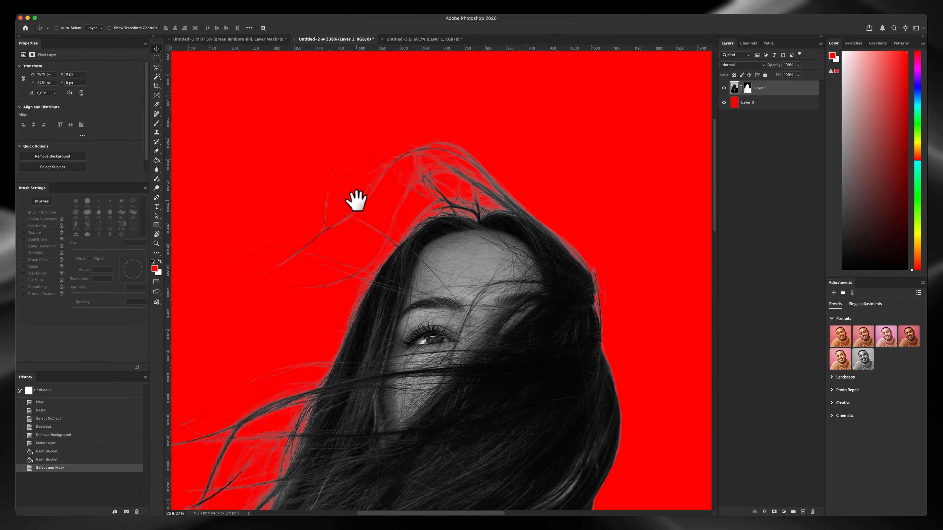
Select the subject in the Untitled-3 portrait and hide its dark background with a layer mask
left_click(423, 39)
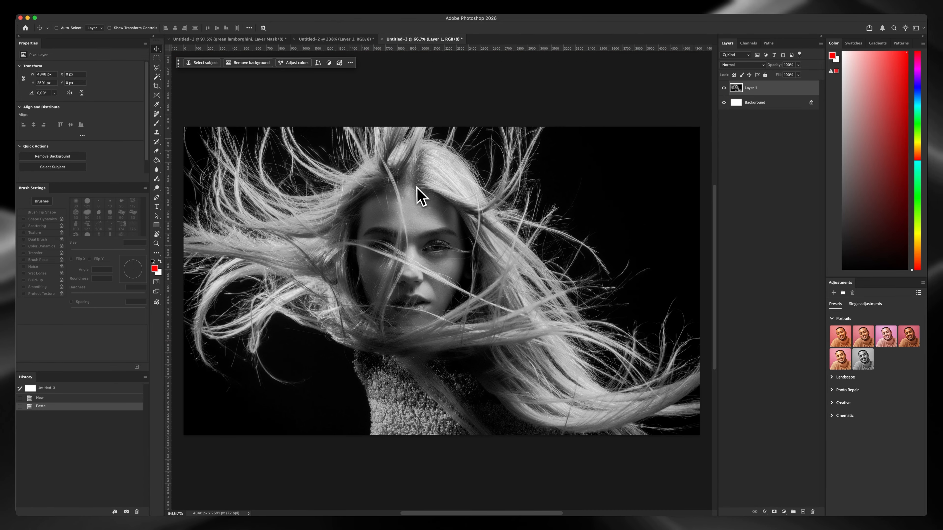
left_click_drag(417, 187, 458, 185)
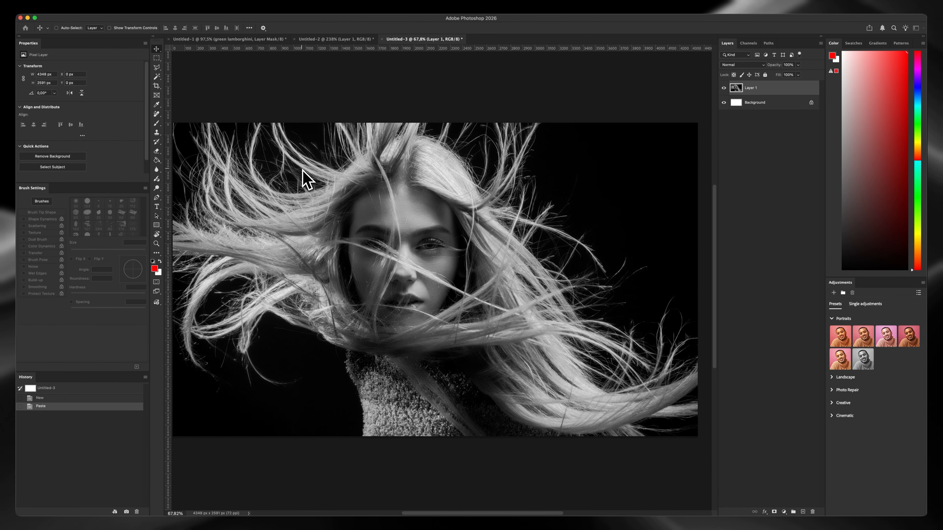
key("super+alt+s")
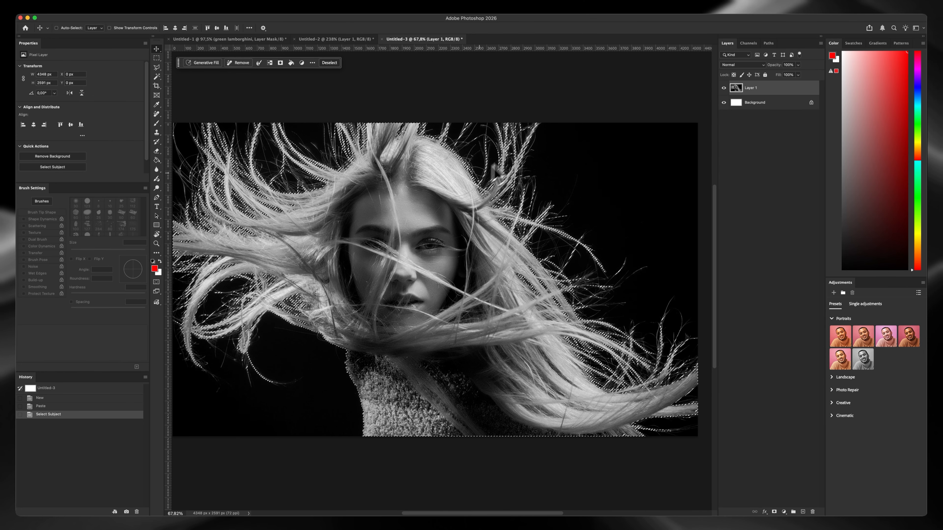
left_click_drag(532, 130, 583, 109)
left_click_drag(478, 207, 457, 55)
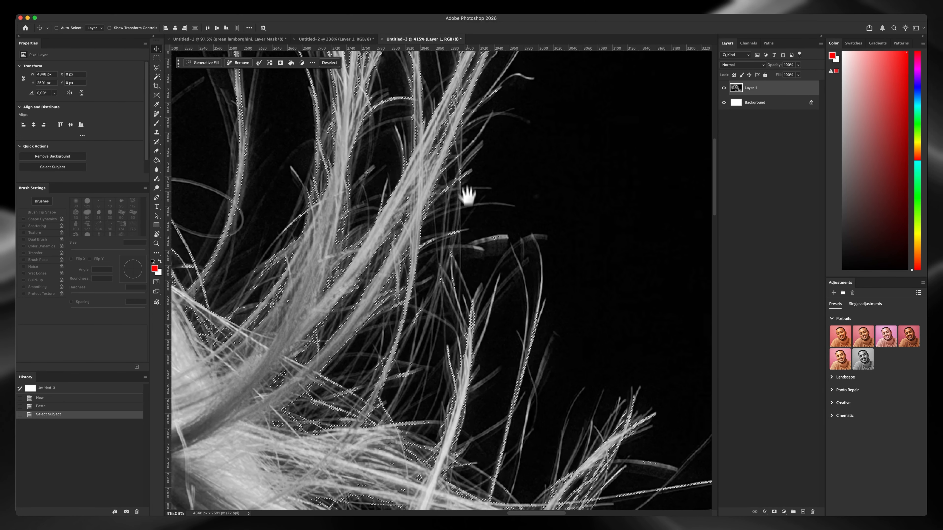
left_click_drag(471, 258, 355, 254)
left_click(774, 511)
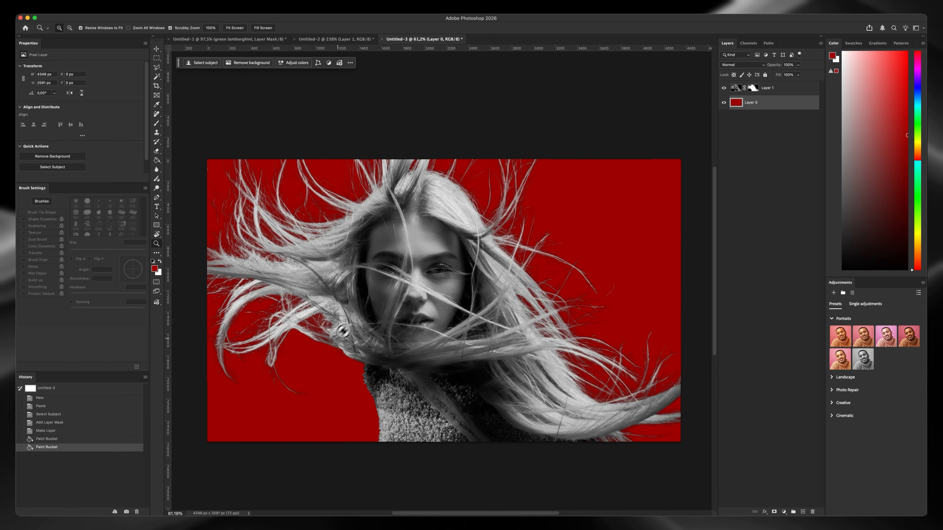
Delete the portrait's layer mask to view the original background, and undo the deletion
left_click(753, 87)
key("Delete")
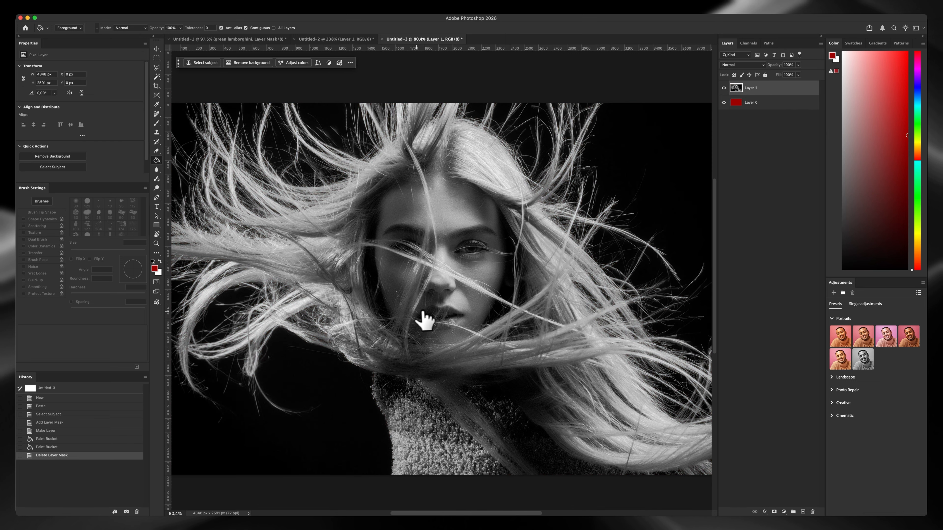
left_click_drag(416, 310, 388, 288)
key("super+z")
left_click_drag(250, 286, 291, 280, "super")
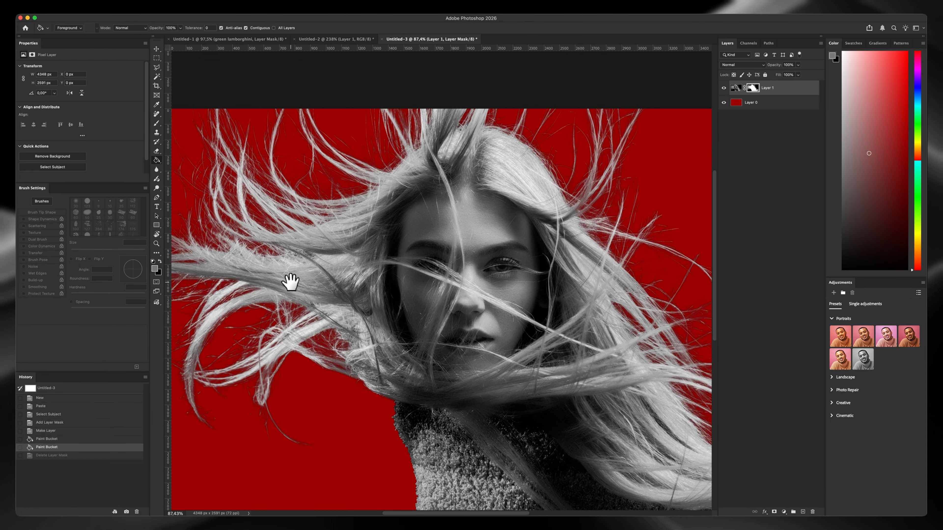
Refine the portrait's layer mask with Select and Mask, raising the contrast to 31%
left_click_drag(233, 133, 302, 141, "super")
left_click_drag(291, 158, 373, 203)
left_click_drag(264, 175, 313, 212, "super")
left_click_drag(389, 212, 352, 213)
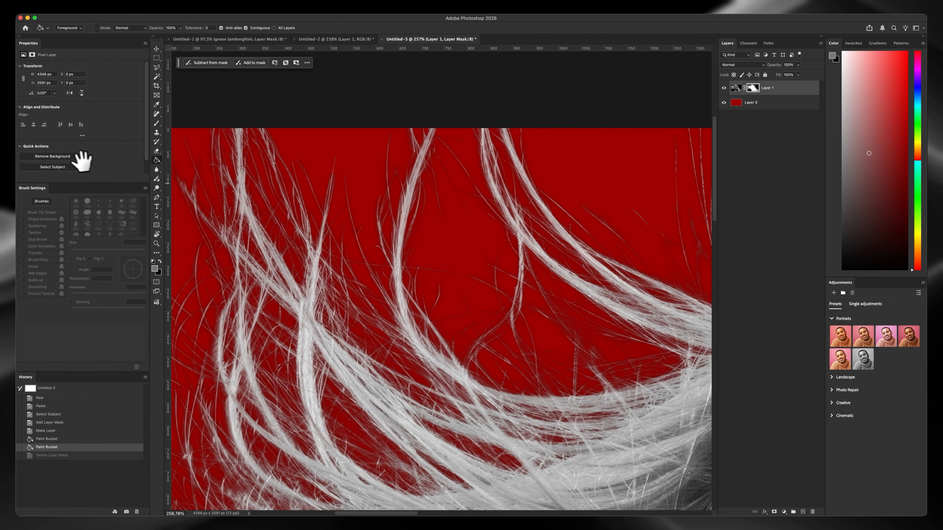
left_click(753, 87)
left_click(116, 142)
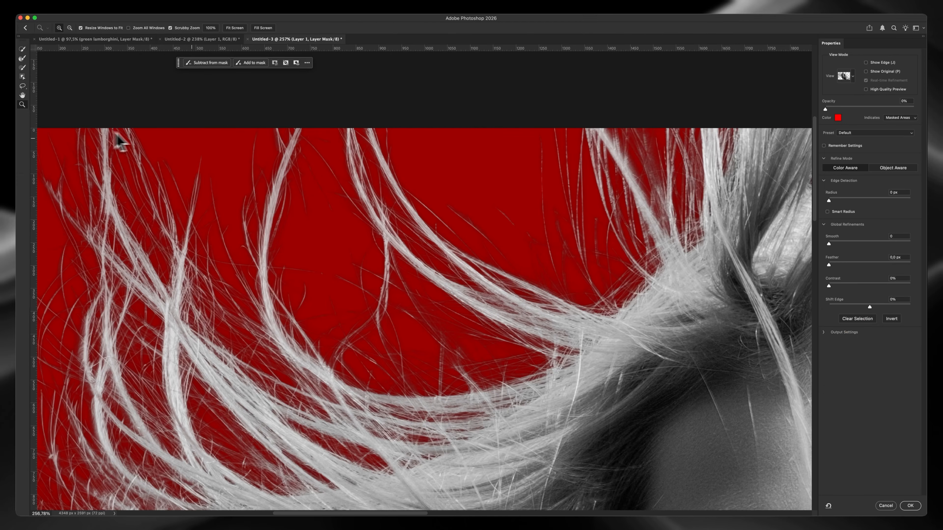
left_click_drag(838, 285, 853, 285)
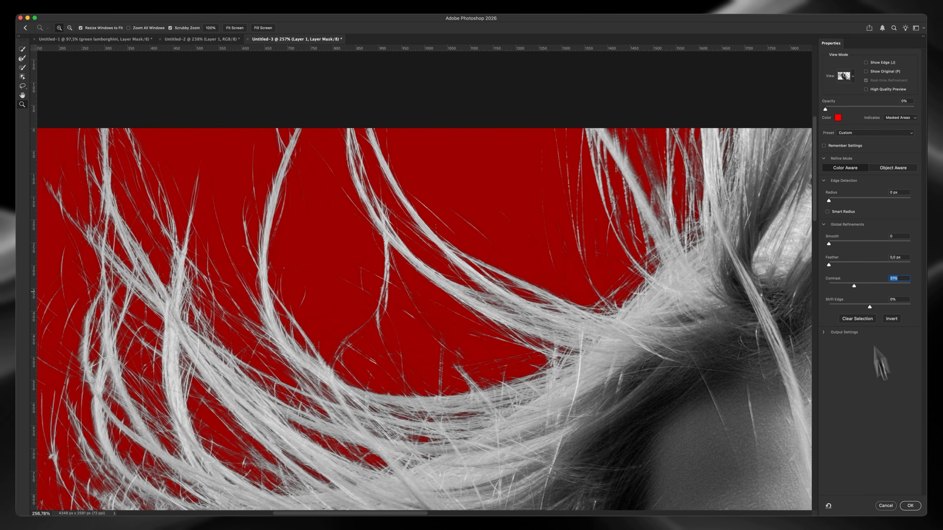
left_click(913, 506)
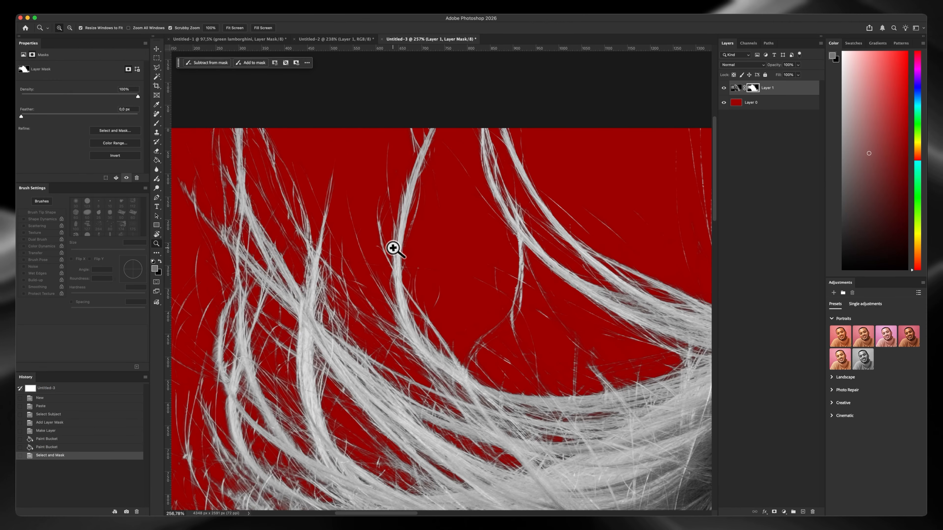
Refill the background layer behind the portrait with solid purple using the Paint Bucket
left_click_drag(393, 248, 326, 252)
mouse_move(437, 280)
left_mouse_down()
mouse_move(384, 252)
mouse_move(514, 232)
left_mouse_up()
key("g")
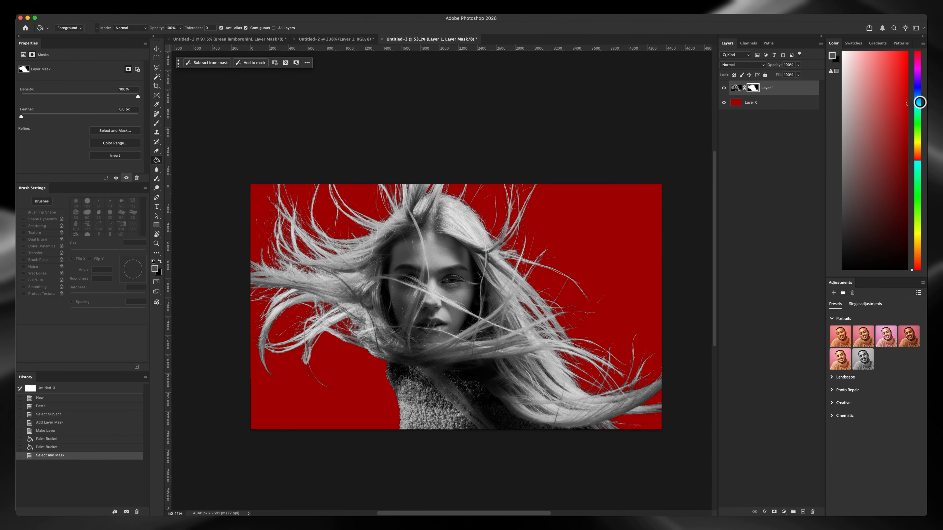
left_click(921, 102)
left_click(543, 254)
left_click(768, 106)
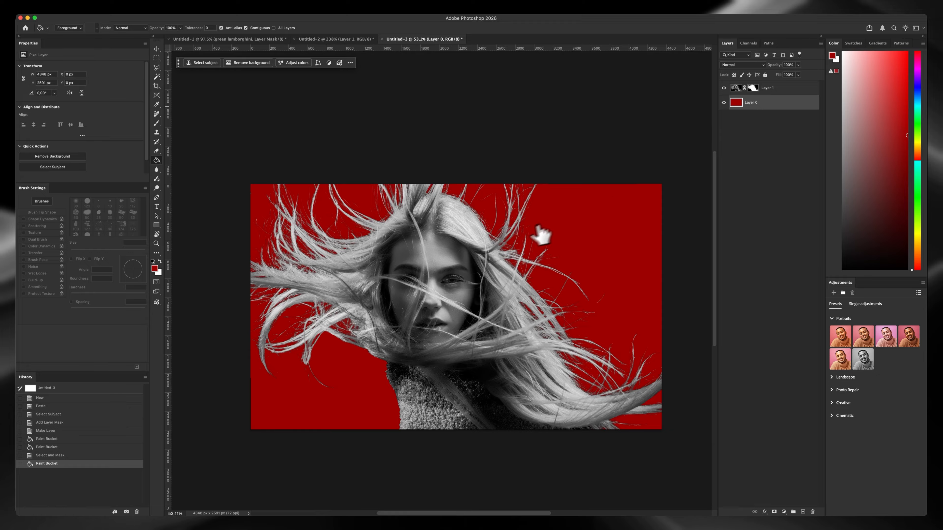
left_click(539, 232)
left_click(918, 98)
left_click(619, 219)
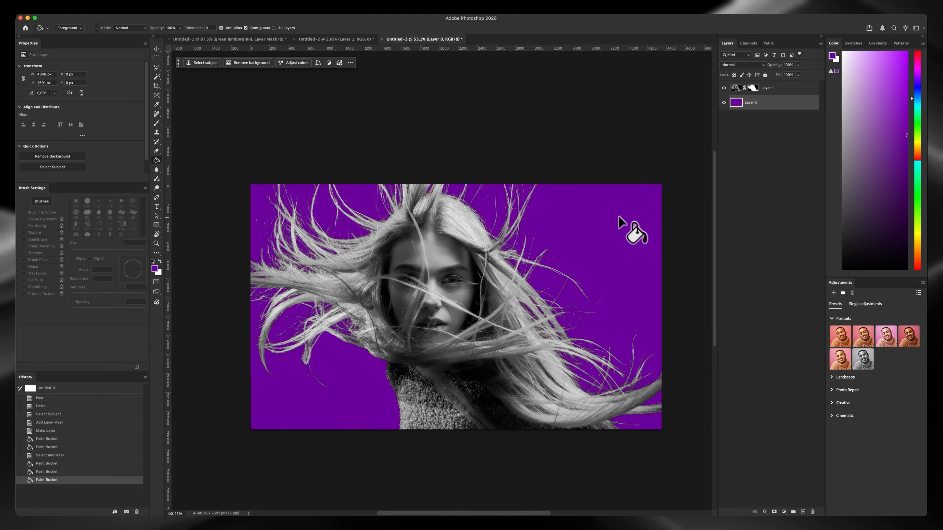
Examine the flyaway hair edges against the purple background, up close and across the whole portrait
left_click_drag(512, 222, 542, 145)
left_click_drag(517, 166, 426, 255)
left_click_drag(425, 255, 411, 253)
left_click_drag(457, 245, 486, 207)
mouse_move(419, 222)
left_mouse_down()
mouse_move(427, 245)
mouse_move(400, 247)
mouse_move(417, 246)
mouse_move(415, 237)
left_mouse_up()
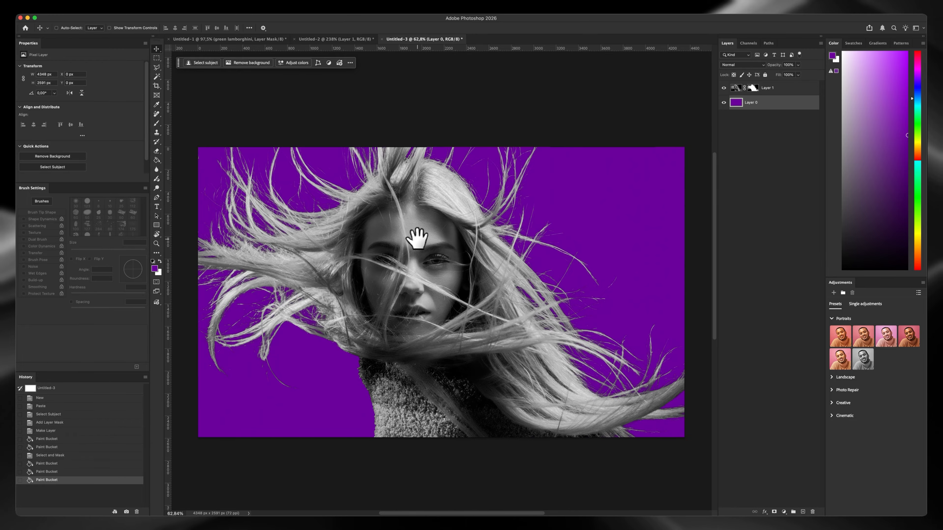
Review the golf composite in Untitled-1 and the hair cut-out on the red background in Untitled-2
left_click(336, 39)
left_click(253, 39)
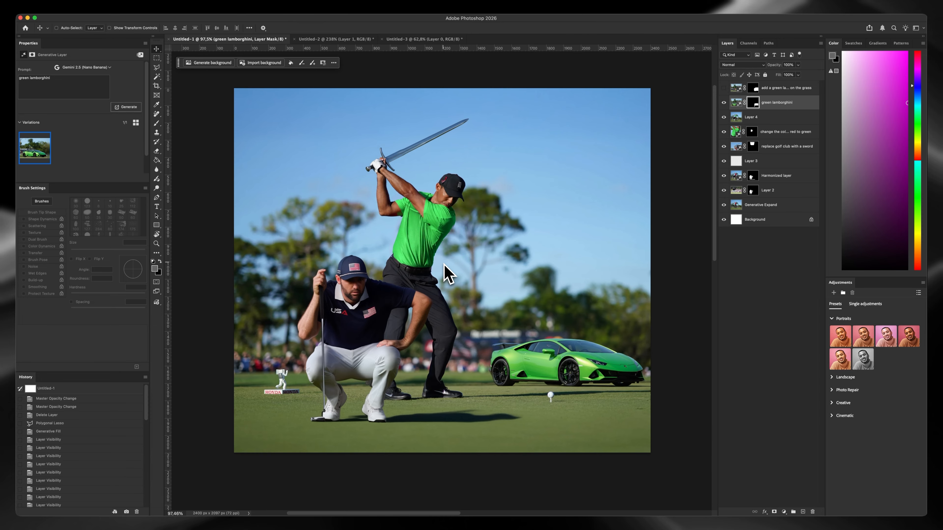
left_click(156, 243)
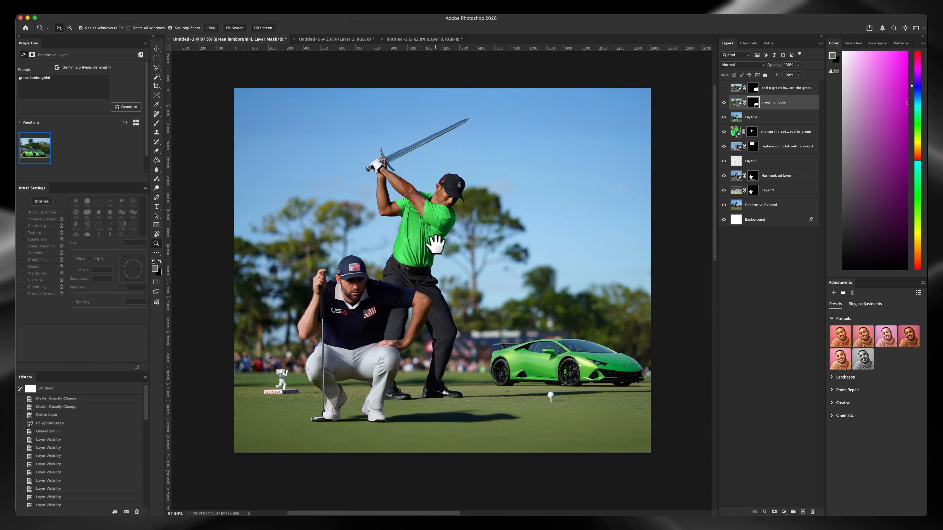
left_click_drag(435, 243, 433, 248)
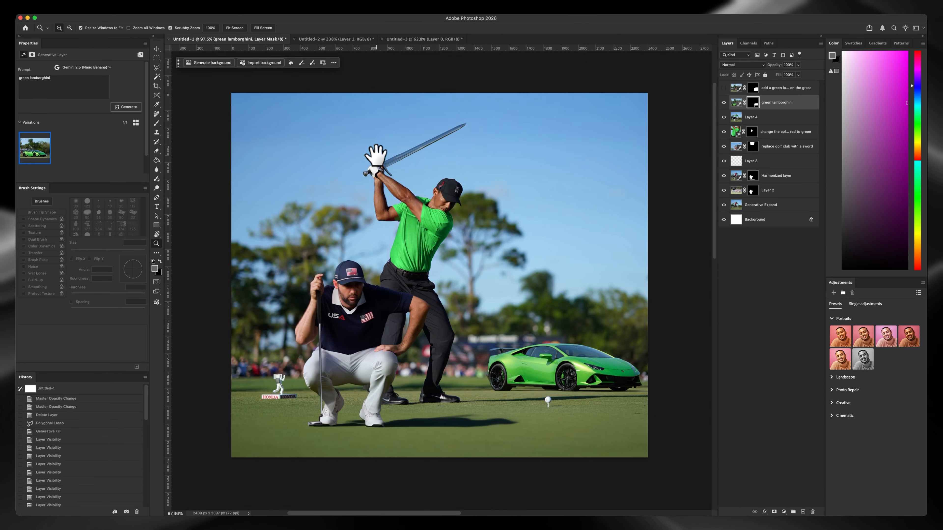
left_click(352, 39)
left_click_drag(448, 169, 427, 198)
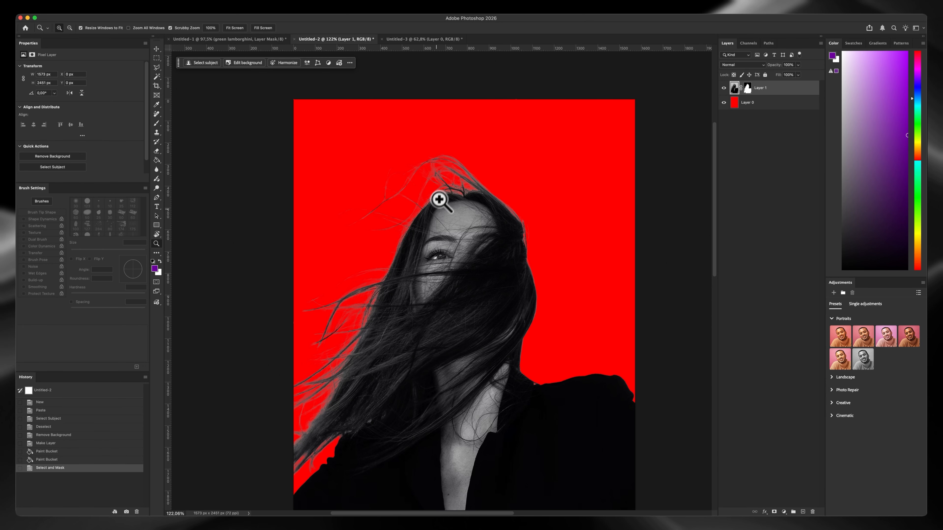
left_click_drag(441, 196, 459, 174)
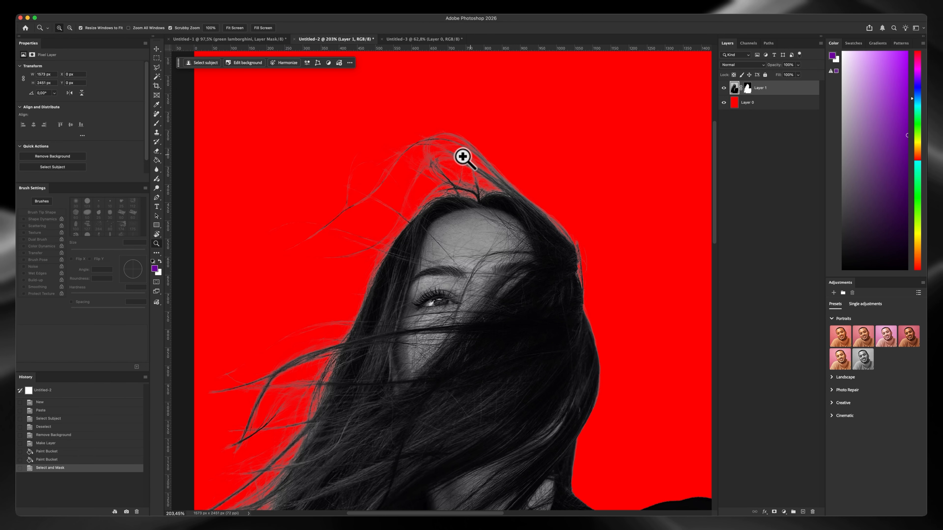
left_click_drag(461, 154, 462, 211)
mouse_move(434, 173)
left_mouse_down()
mouse_move(462, 158)
mouse_move(427, 165)
left_mouse_up()
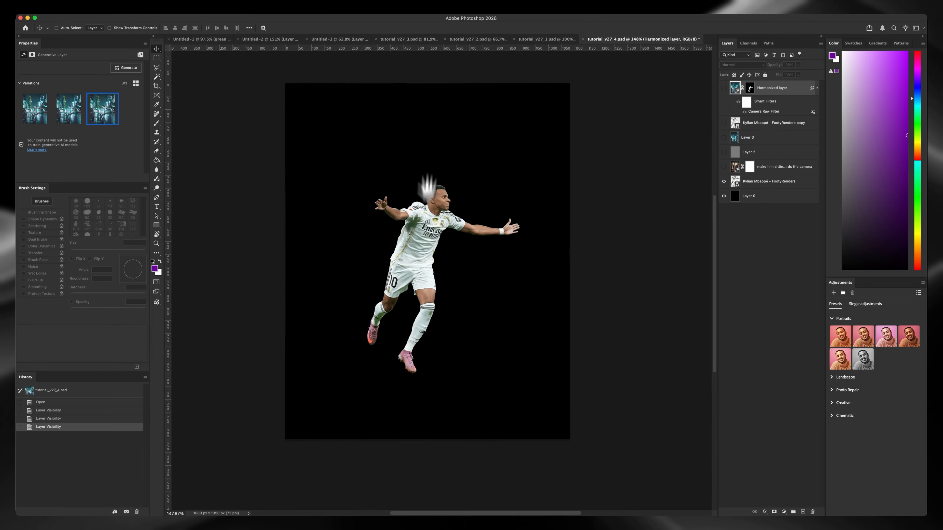
Show the generative layer of the footballer sitting on a throne in tutorial_v27_4.psd and view it closer
left_click_drag(424, 238, 419, 255)
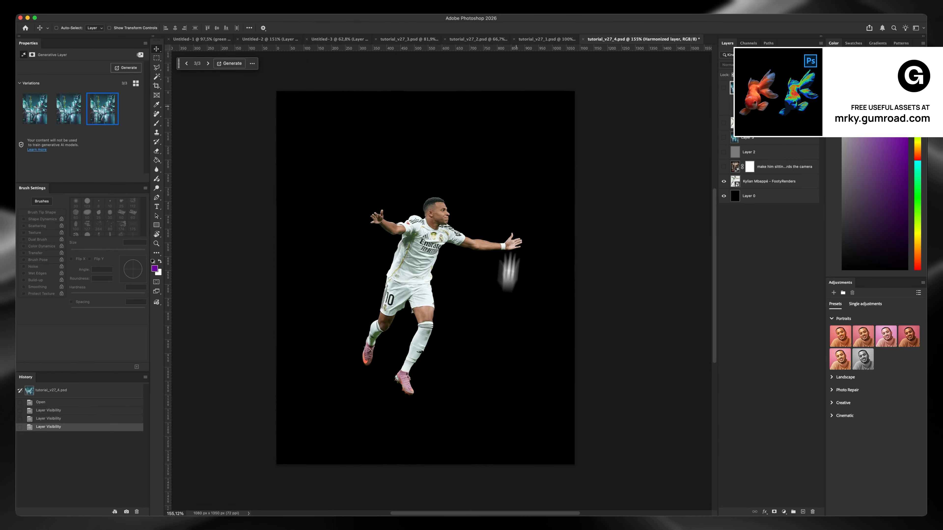
double_click(776, 168)
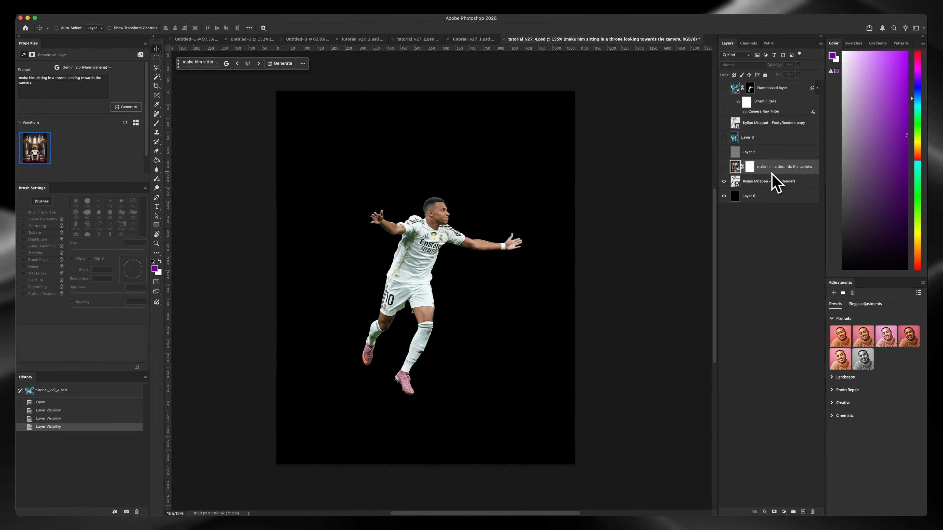
left_click(723, 167)
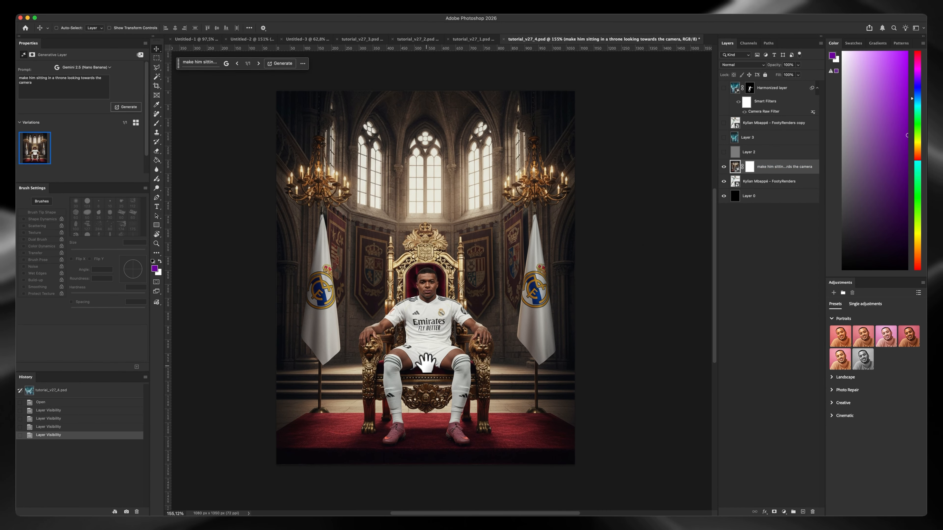
left_click_drag(424, 361, 426, 336)
scroll(427, 336, "up", 2)
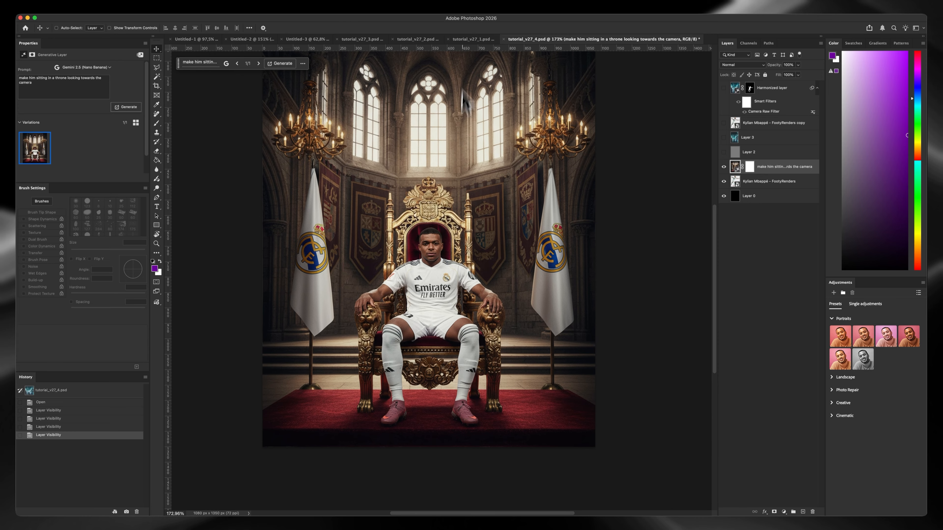
Examine the Topaz Gigapixel 2x upscale of the throne image in tutorial_v27_3.psd, from the face to the whole scene
key("ctrl+shift+Tab")
scroll(452, 311, "up", 2)
scroll(453, 310, "up", 5)
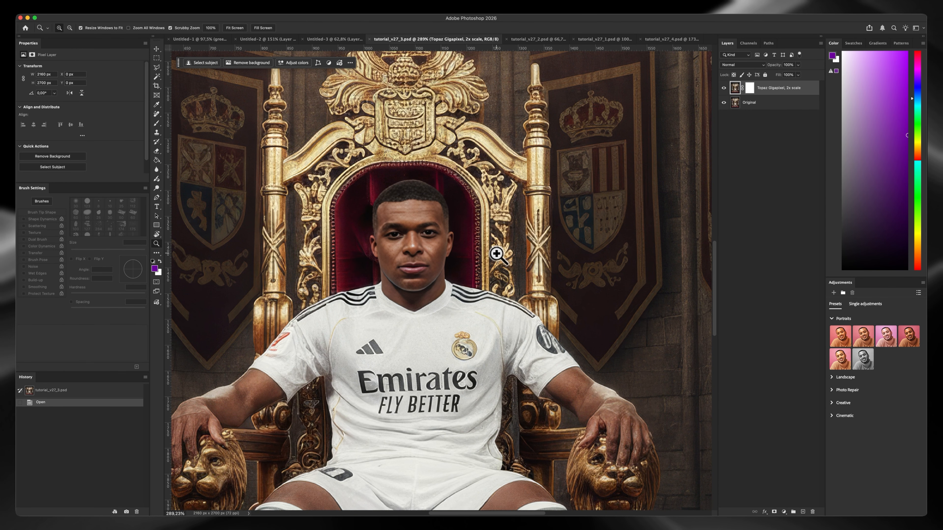
left_click_drag(498, 245, 439, 205)
mouse_move(450, 273)
left_mouse_down()
mouse_move(441, 244)
mouse_move(427, 245)
left_mouse_up()
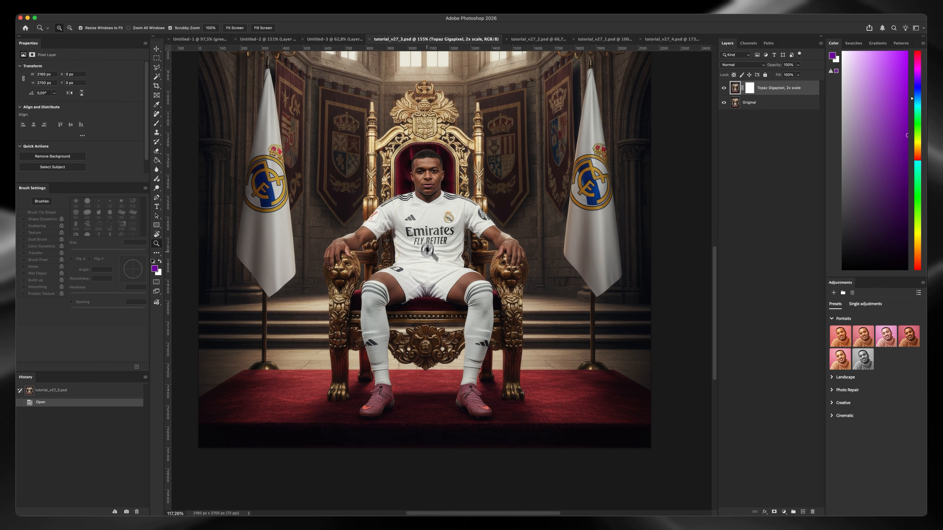
left_click_drag(435, 213, 434, 266)
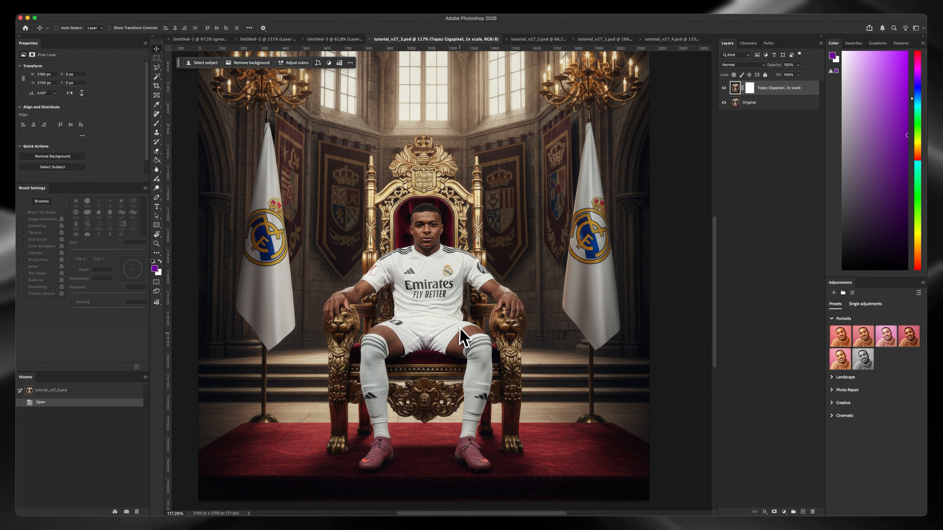
left_click_drag(426, 297, 406, 319)
left_click_drag(427, 275, 459, 244)
key("z")
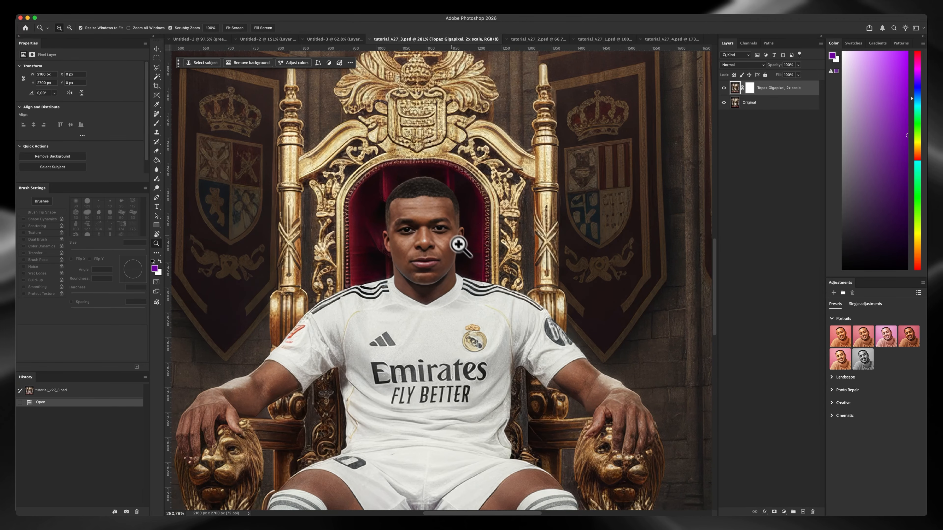
key("v")
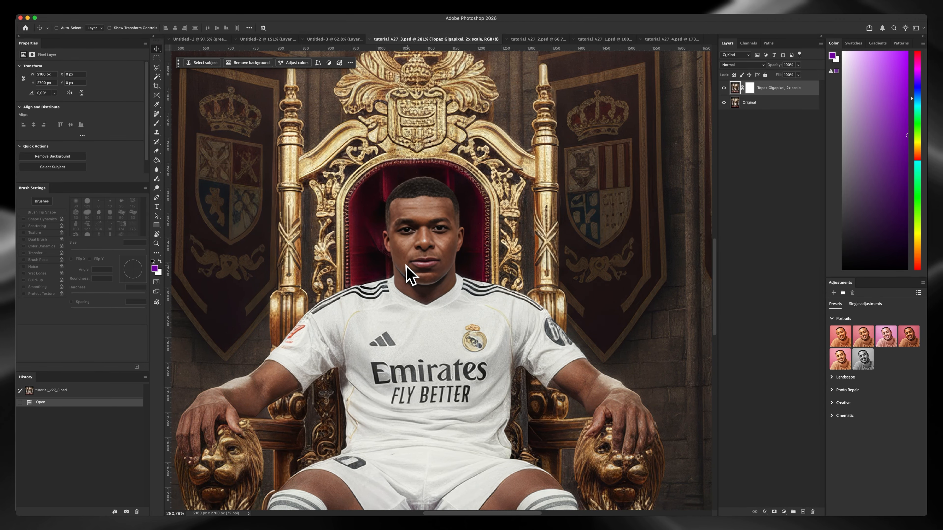
scroll(406, 264, "down", 2)
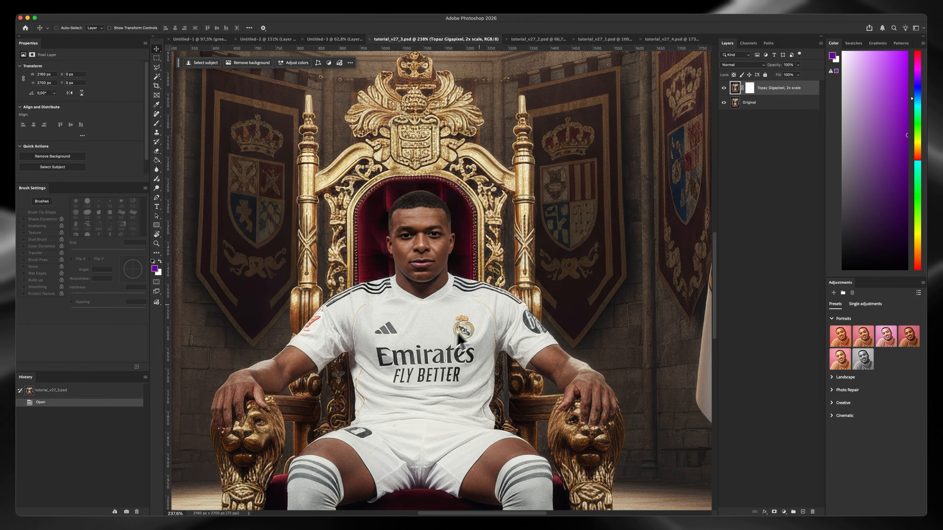
scroll(460, 337, "down", 3)
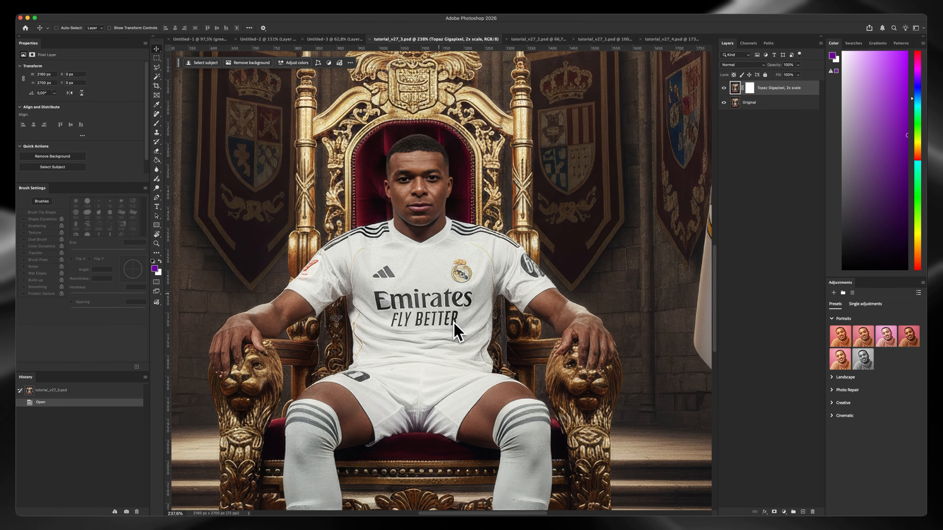
left_click_drag(455, 323, 424, 319)
left_click_drag(427, 249, 422, 269)
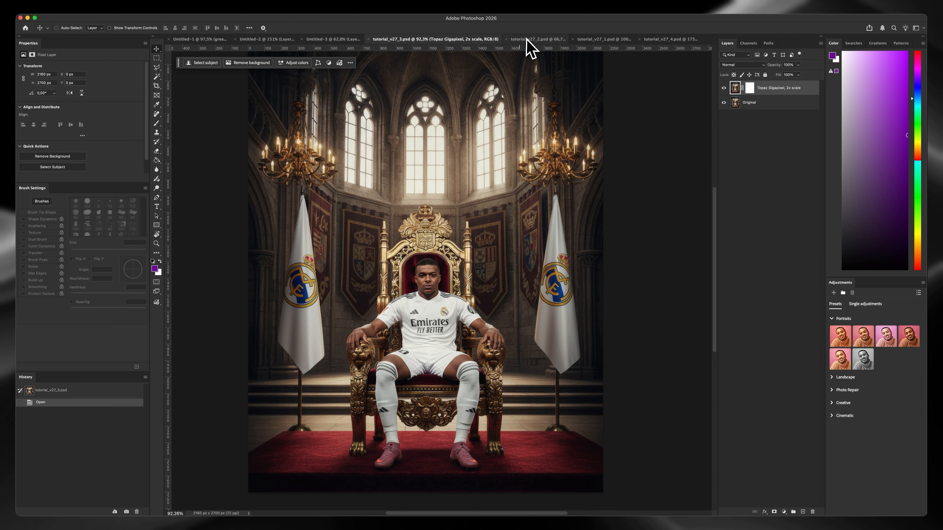
Show Layer 3's city street, the footballer's copy and the Harmonized layer in tutorial_v27_4.psd
left_click(660, 39)
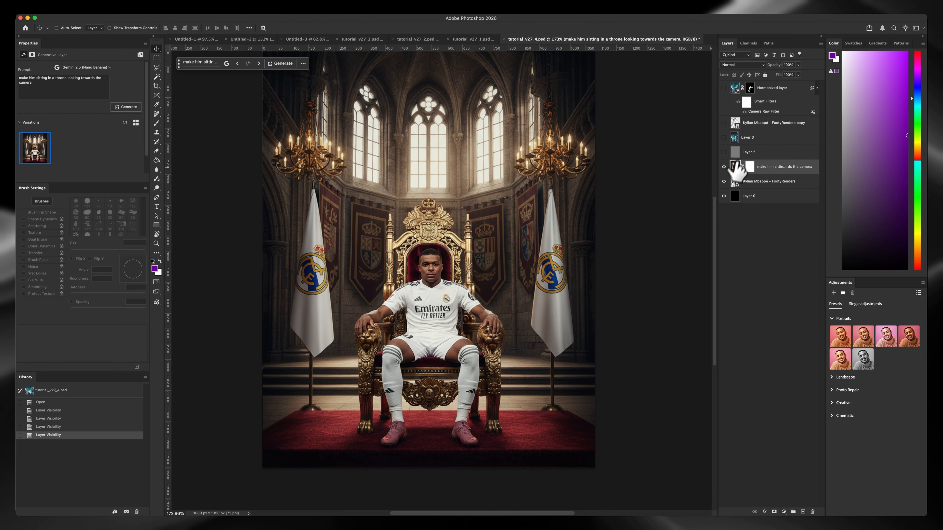
left_click(724, 137)
left_click(723, 123)
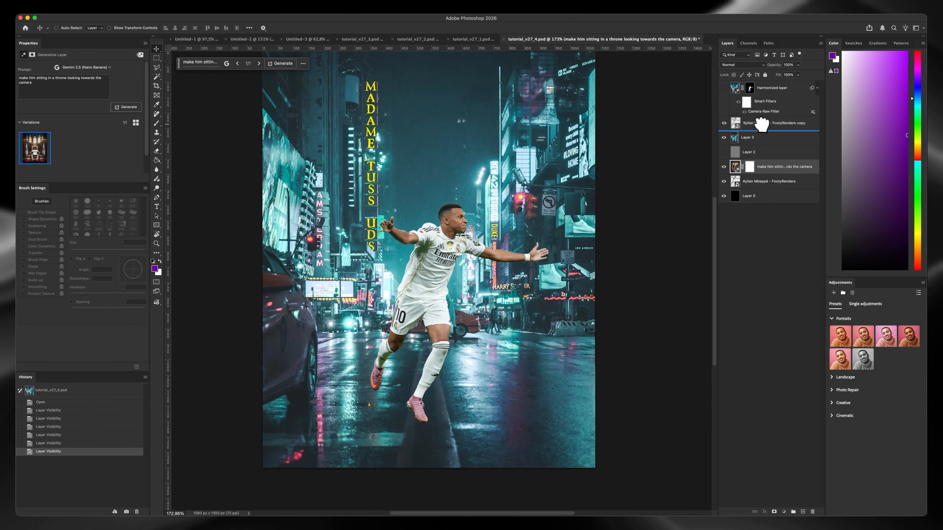
left_click(735, 123)
left_click(724, 88)
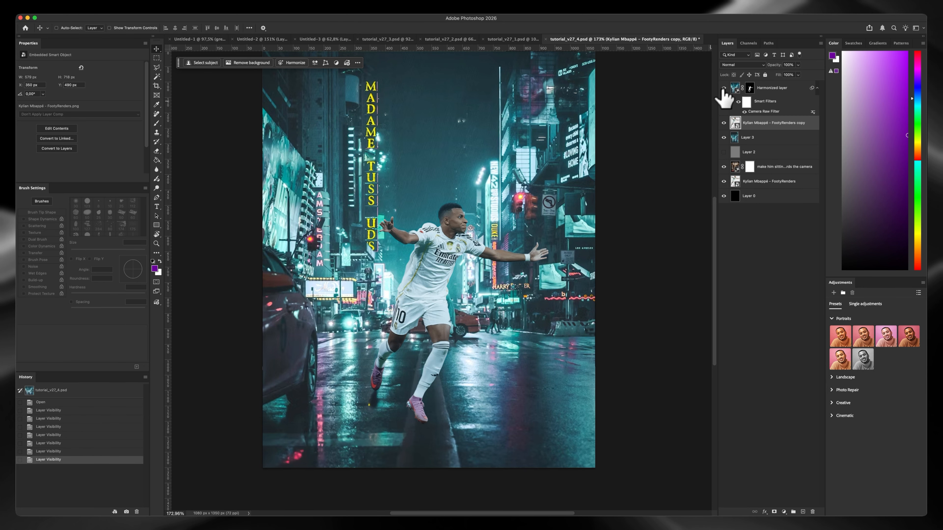
Compare the first and third variations of the Harmonized layer in tutorial_v27_4.psd, keeping the third
left_click(775, 88)
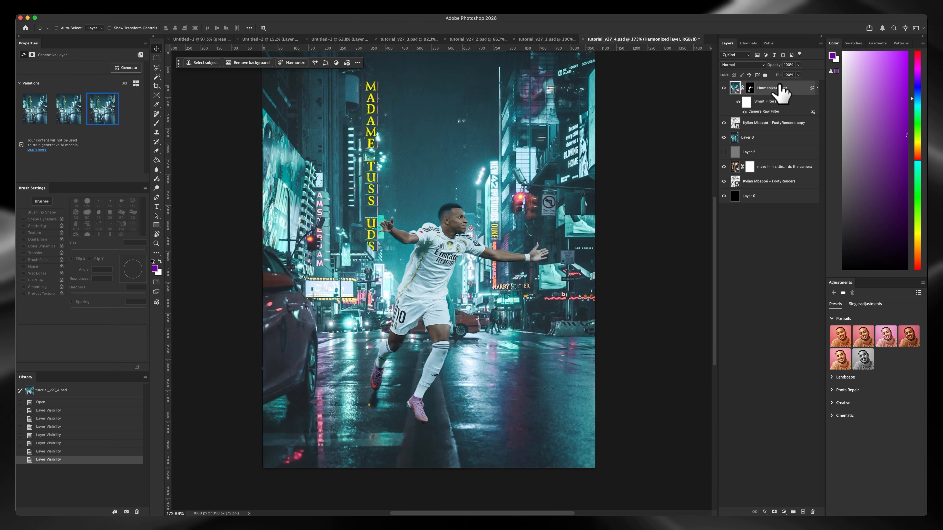
left_click(75, 115)
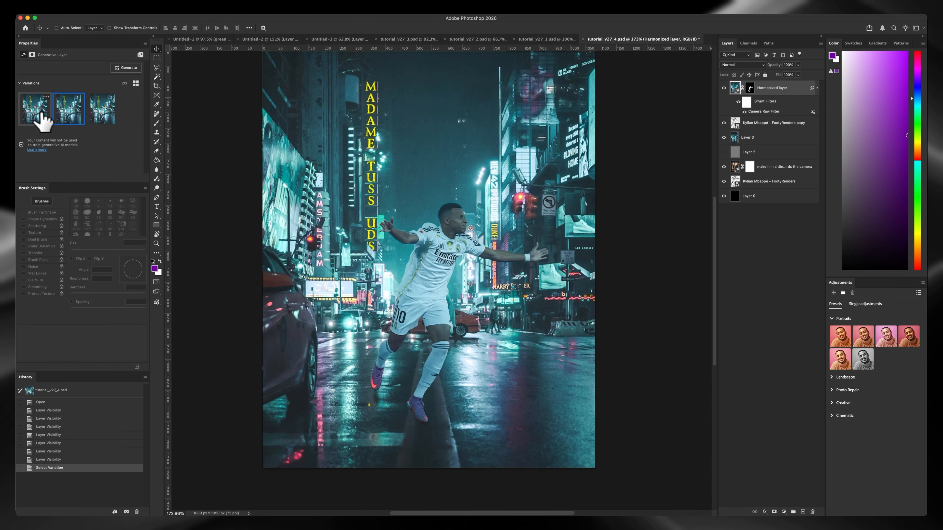
left_click(101, 113)
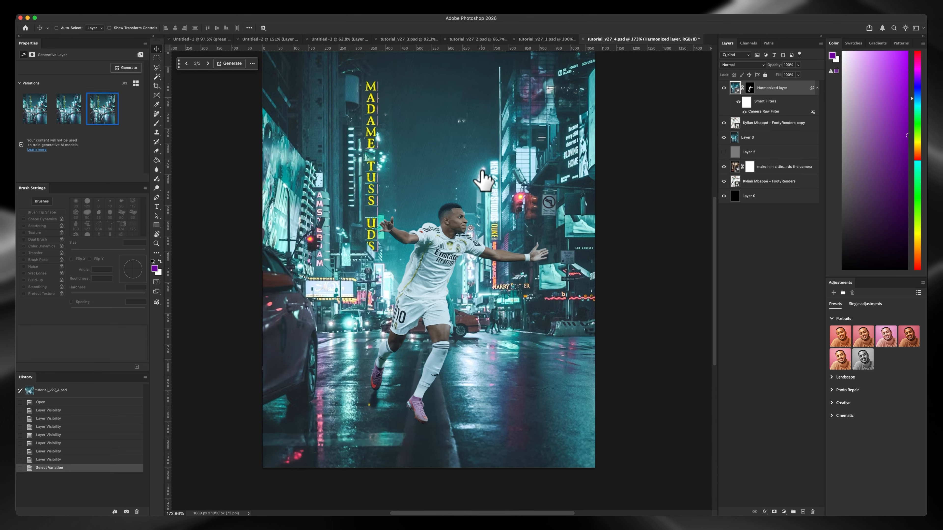
In tutorial_v27_1.psd, hide groups 3 and 2 and show the Original layer of group 1
left_click(553, 39)
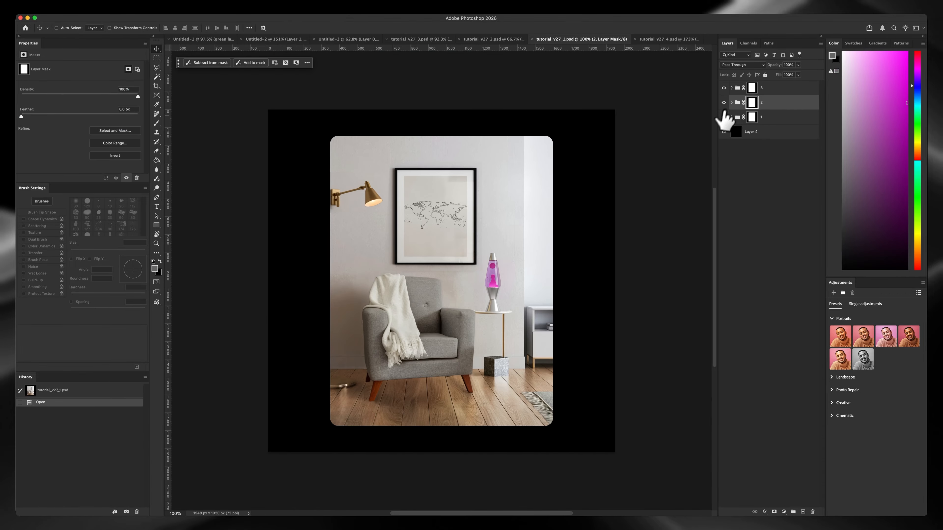
left_click_drag(724, 103, 724, 88)
left_click(731, 117)
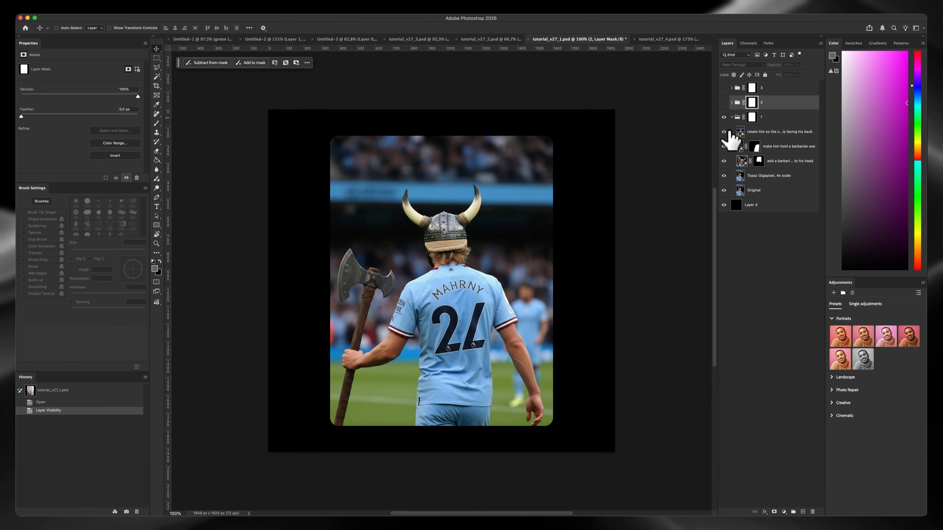
left_click(723, 190)
scroll(445, 241, "up", 2)
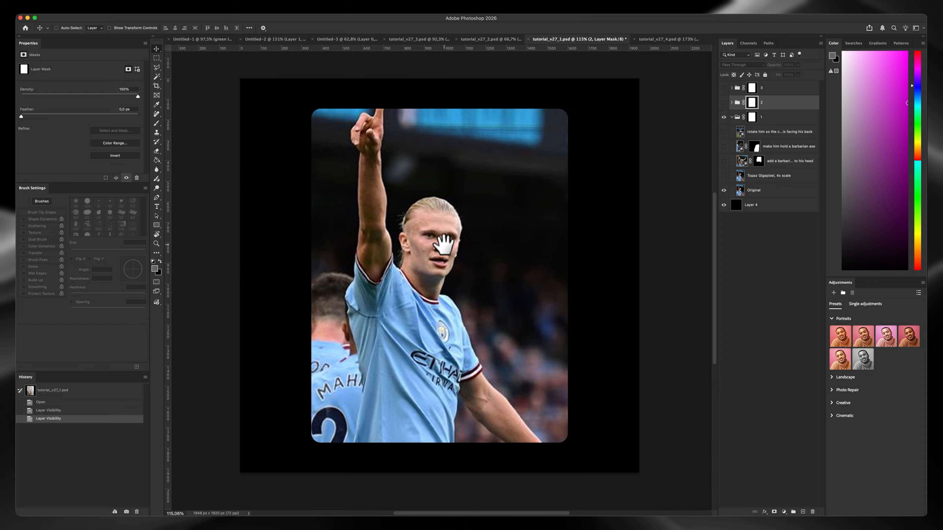
Compare the Topaz Gigapixel, 4x scale layer with the original footballer photo, looking closely at the face
left_click(724, 175)
key("z")
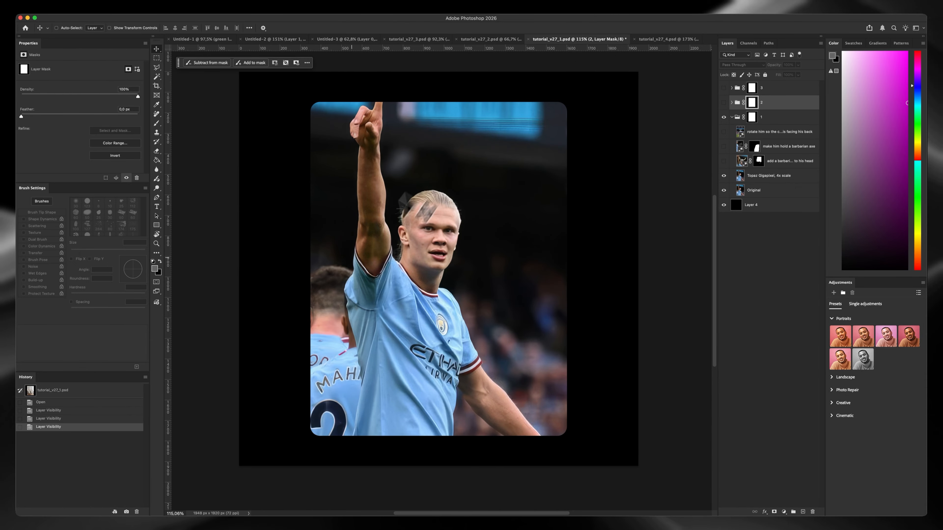
left_click_drag(421, 248, 415, 186)
left_click(723, 176)
left_click(723, 175)
key("z")
Show group 1's generative layers that add the barbarian helmet and the barbarian axe, and view the footballer closer
left_click(723, 161)
key("space")
left_click_drag(529, 178, 411, 202)
key("z")
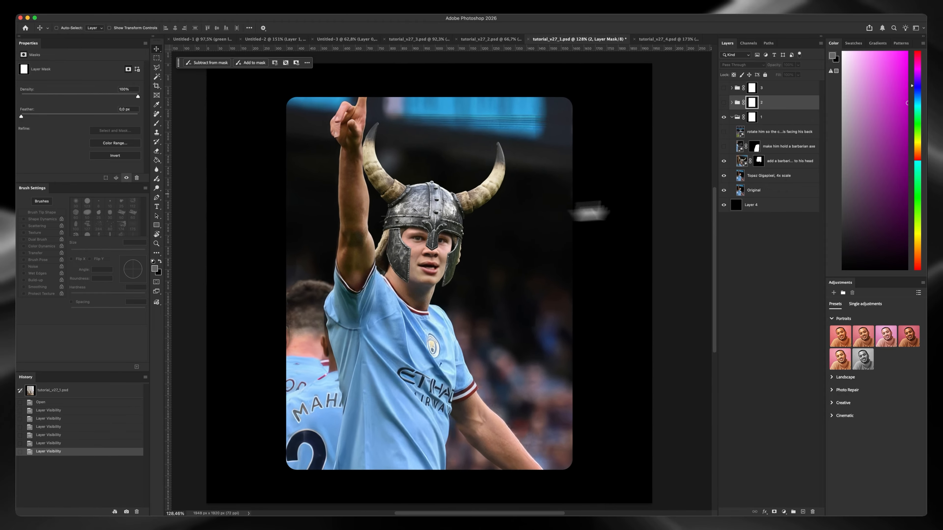
key("v")
left_click(723, 146)
left_click_drag(493, 232, 498, 211)
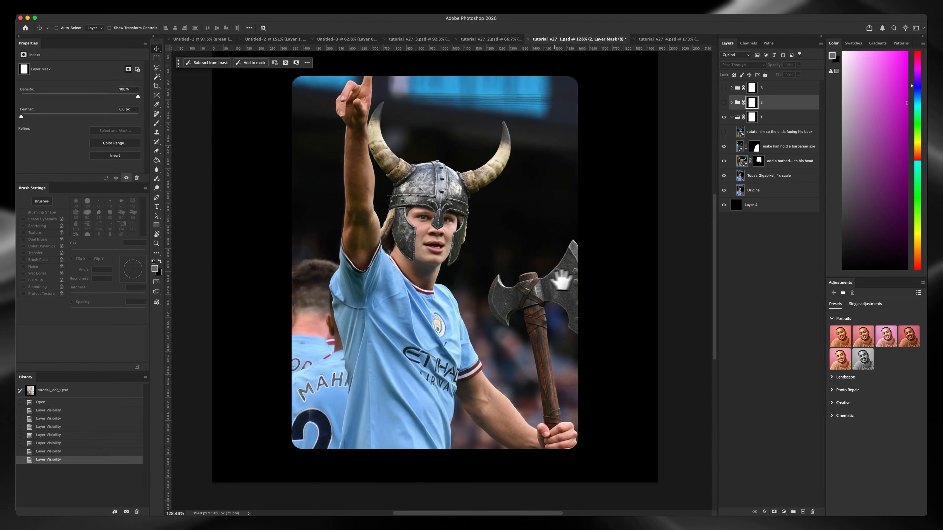
Show the rotated back view's generative layer, view its prompt, and compare it with the front view
left_click(724, 131)
left_click_drag(469, 225, 473, 239)
left_click(767, 132)
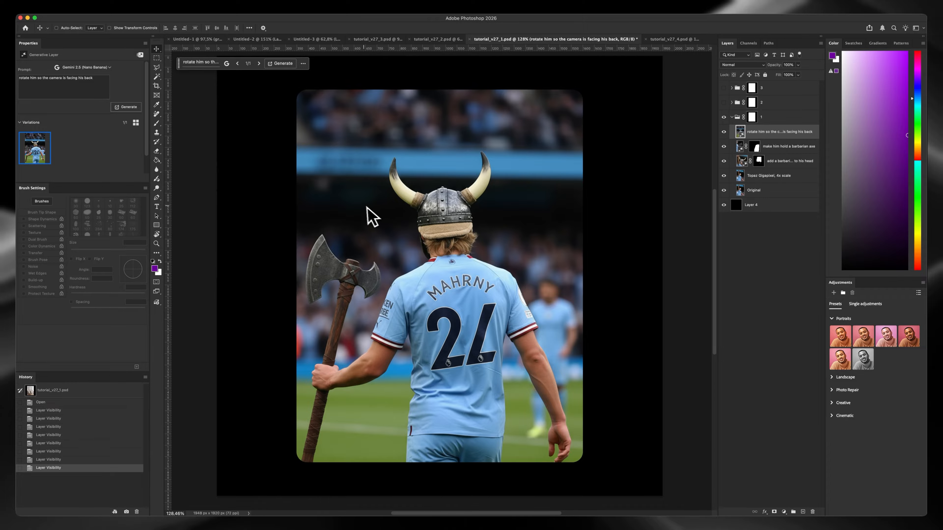
left_click(723, 131)
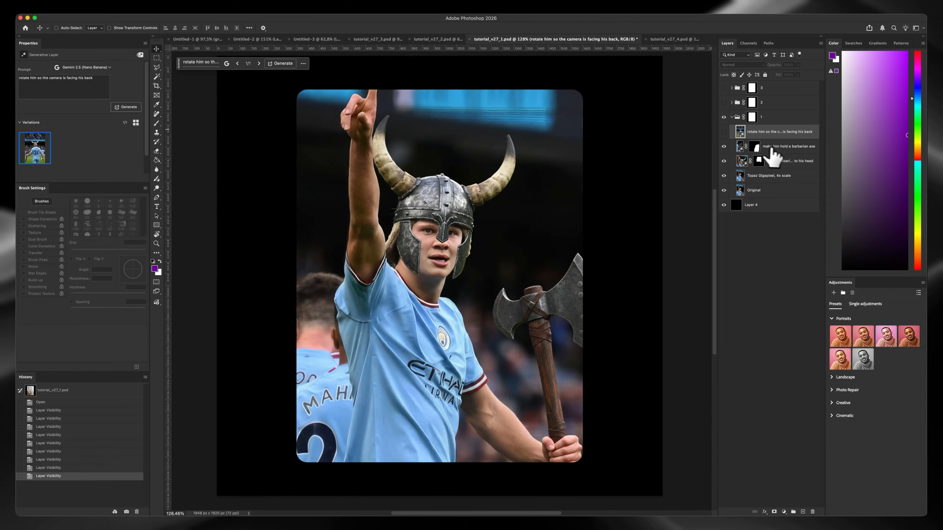
left_click(724, 131)
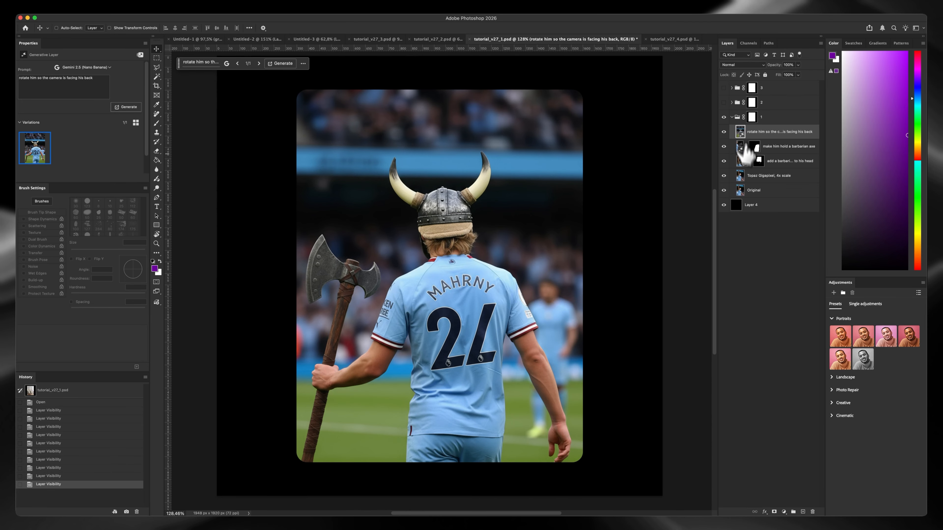
Collapse and hide group 1, and show group 2 with its layers expanded
left_click(732, 117)
left_click(723, 117)
left_click(723, 103)
left_click(732, 103)
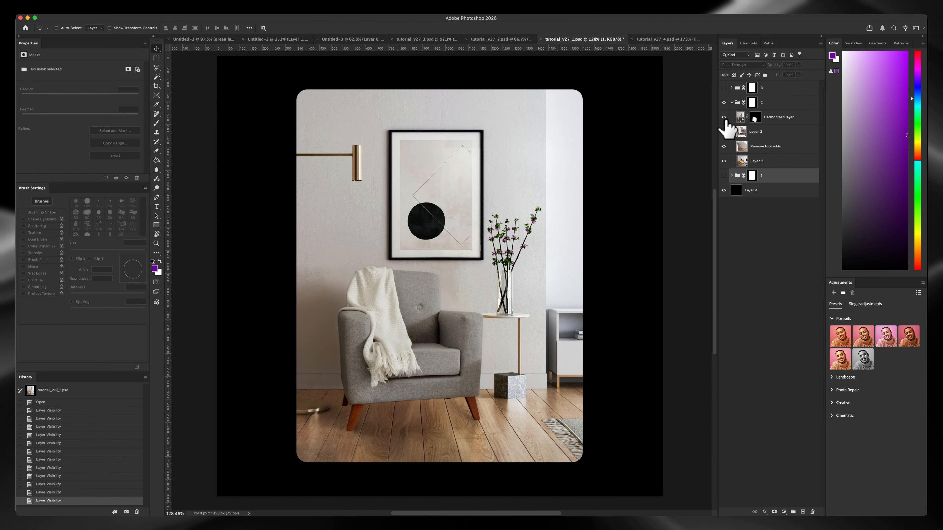
Show group 2's stages in order, from Layer 2's yellow chair through Remove tool edits and Layer 3 to the Harmonized layer
left_click_drag(724, 118, 724, 160)
left_click(724, 161)
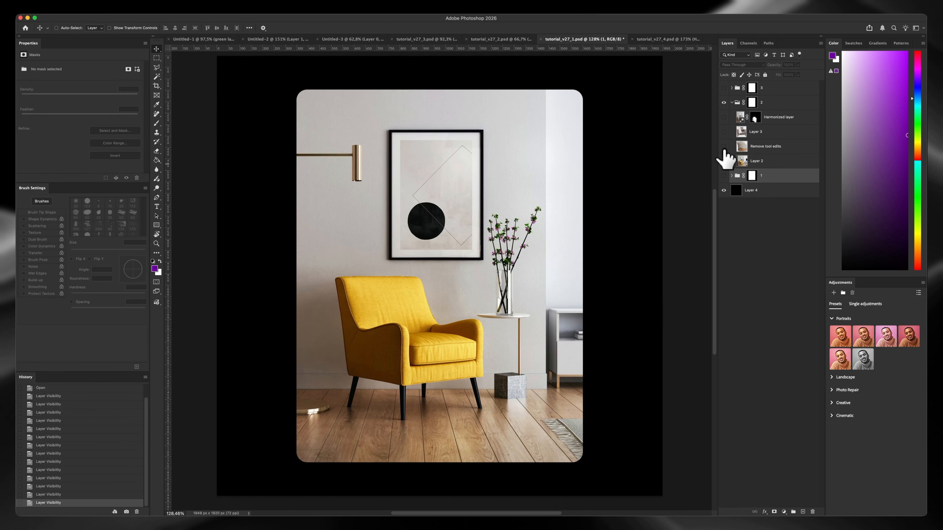
left_click(724, 148)
left_click(725, 131)
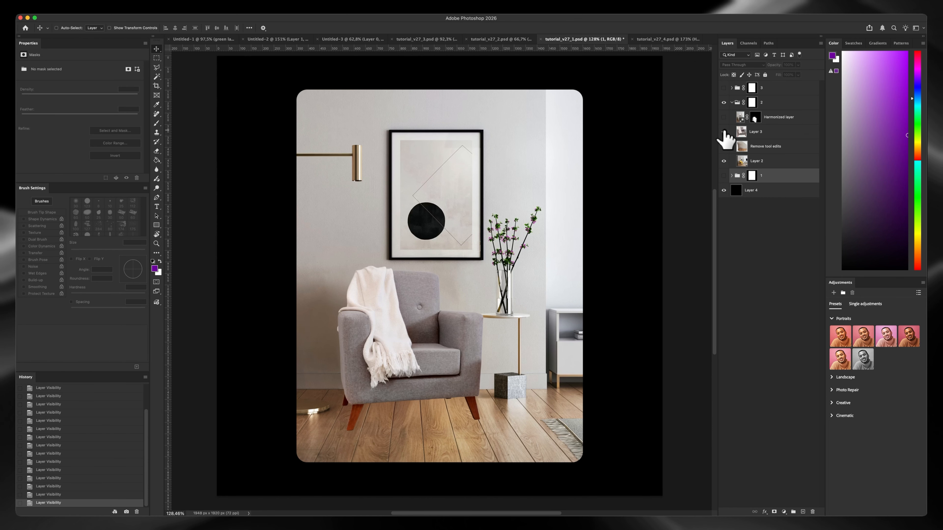
left_click(723, 117)
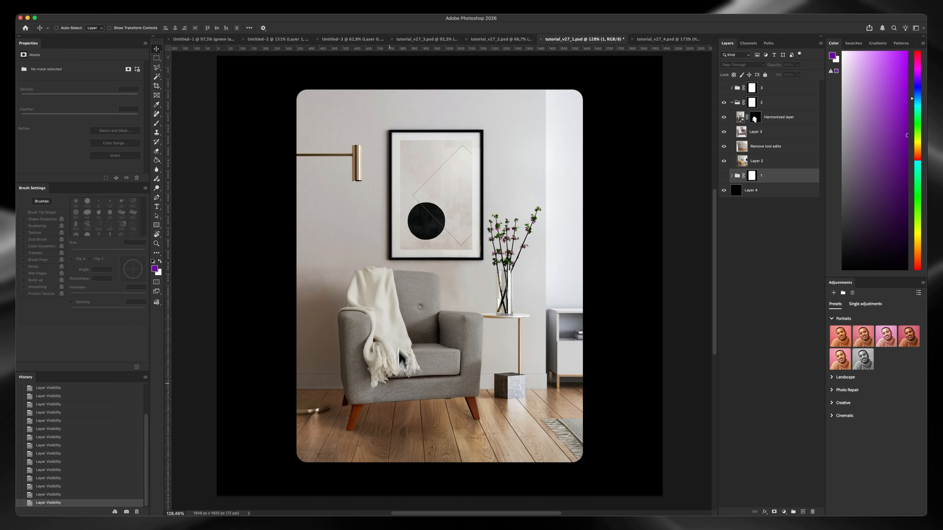
Collapse and hide group 2, and show group 3 with its layers expanded
left_click(732, 103)
left_click(723, 103)
left_click(724, 87)
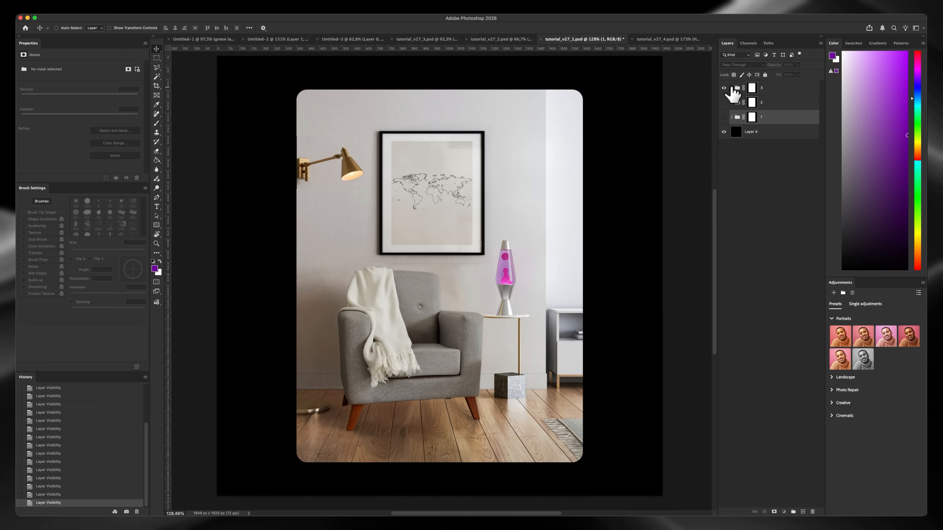
left_click(733, 89)
left_click(732, 88)
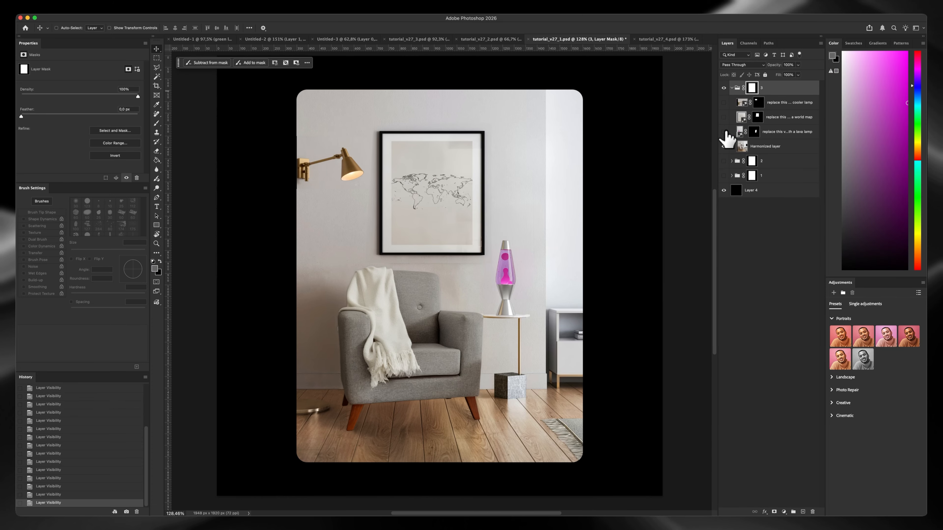
Show group 3's Harmonized layer, view the lava lamp layer's prompt, and compare the lamp with the original vase
left_click(724, 146)
left_click(724, 131)
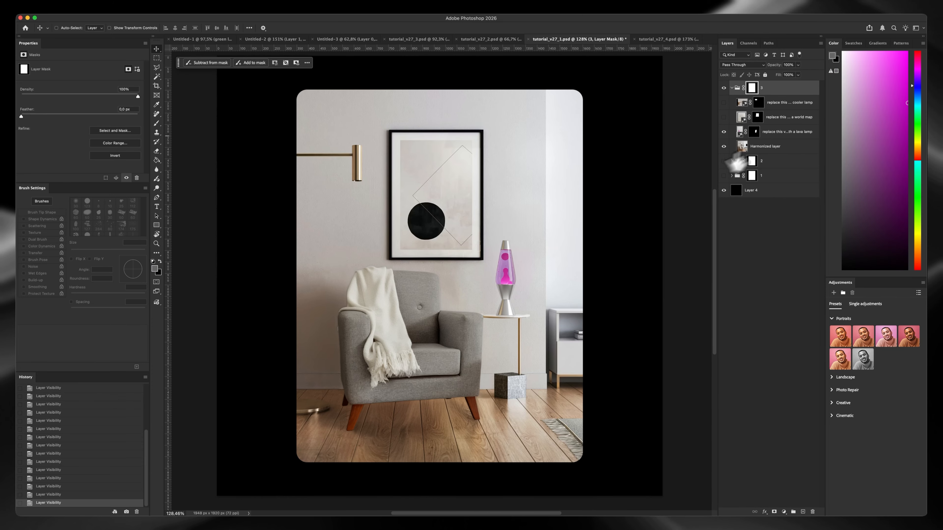
left_click(777, 132)
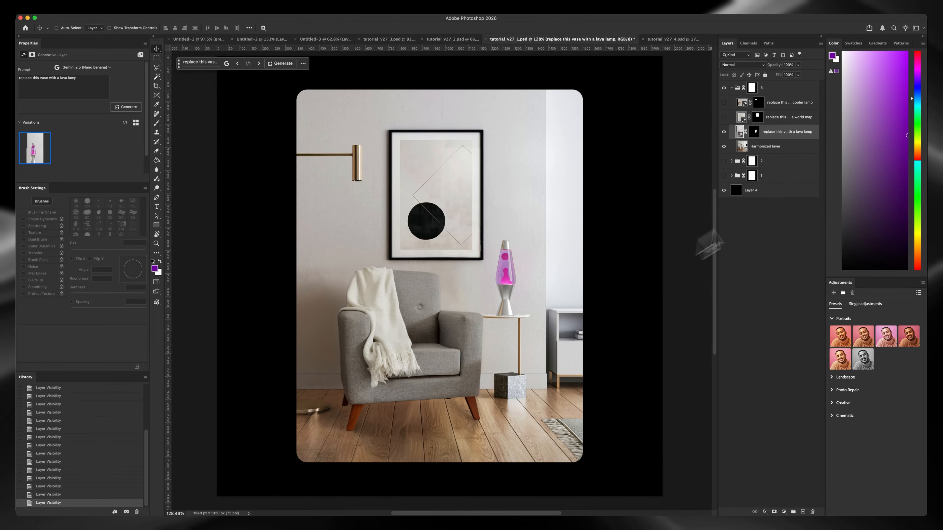
left_click(724, 132)
left_click(724, 131)
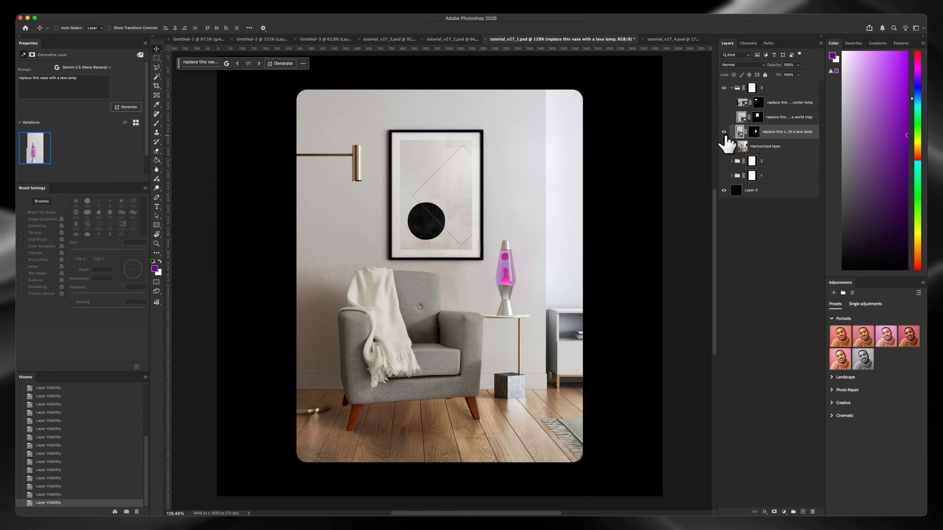
left_click(724, 132)
left_click(724, 132)
left_click(725, 132)
left_click(725, 134)
left_click(725, 134)
left_click(724, 134)
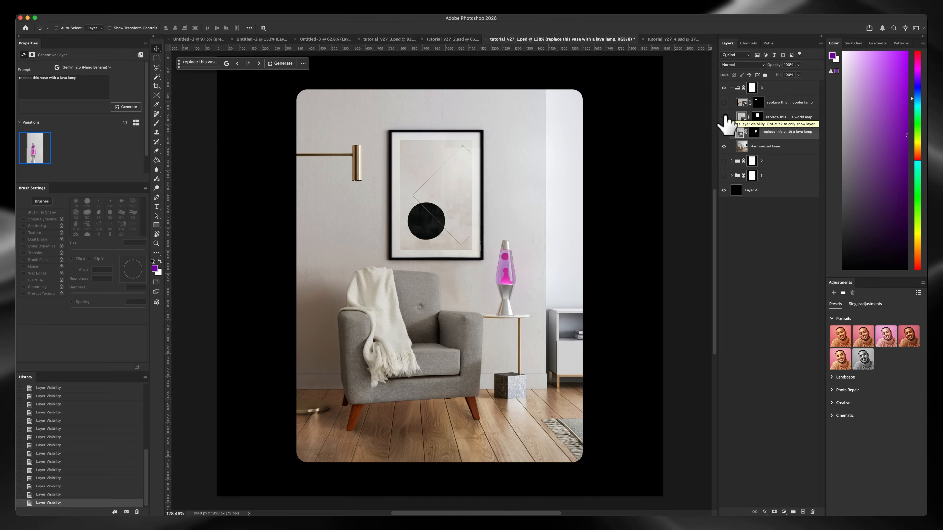
Show the generative layer that replaces the framed picture with a world map and view its prompt
left_click(724, 117)
left_click(724, 117)
left_click(724, 117)
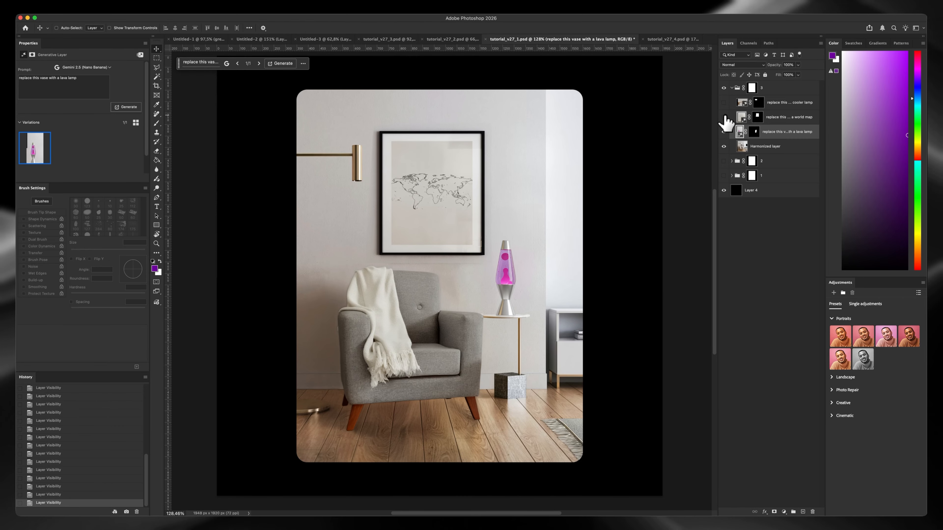
left_click(723, 117)
left_click(724, 117)
left_click(800, 116)
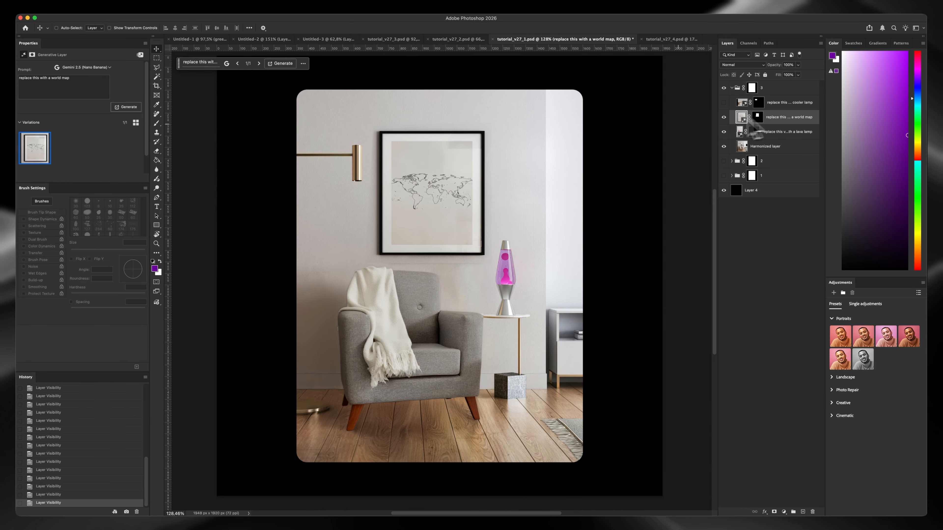
double_click(719, 117)
left_click(820, 37)
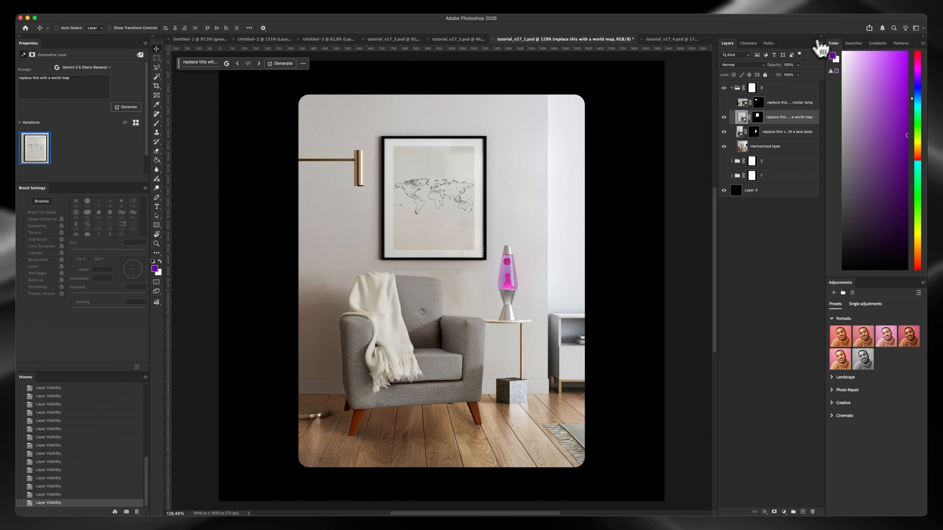
Compare the framed picture with and without the world map, show the cooler wall lamp layer, and collapse group 3
left_click(724, 116)
left_click(724, 117)
left_click(724, 117)
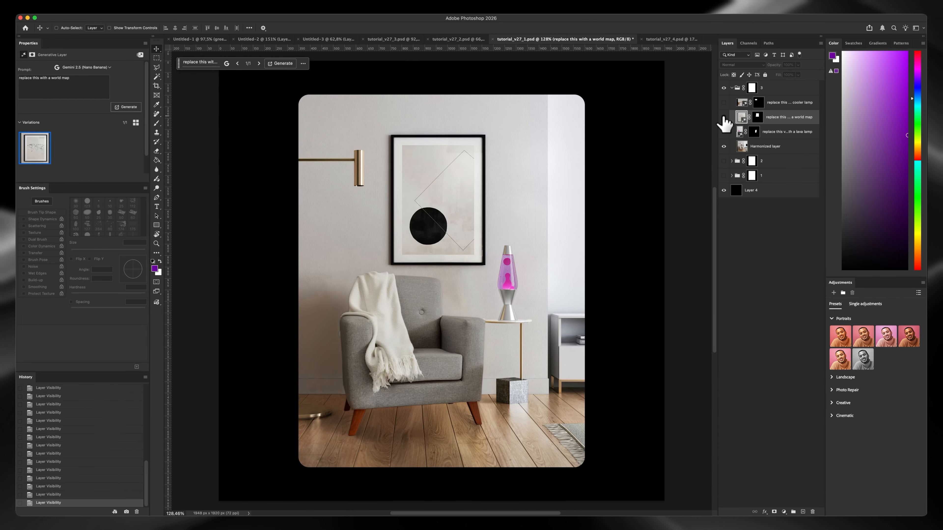
left_click(724, 117)
left_click(724, 117)
left_click(723, 117)
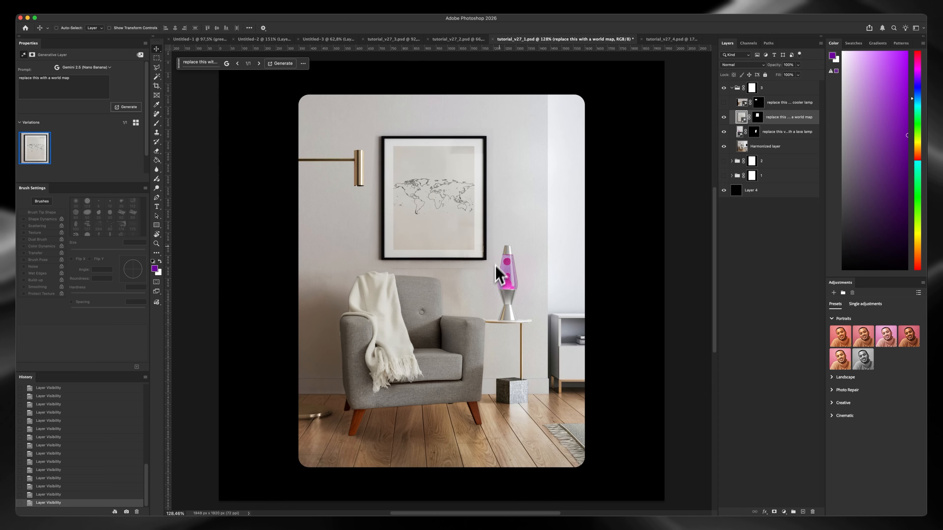
left_click(724, 102)
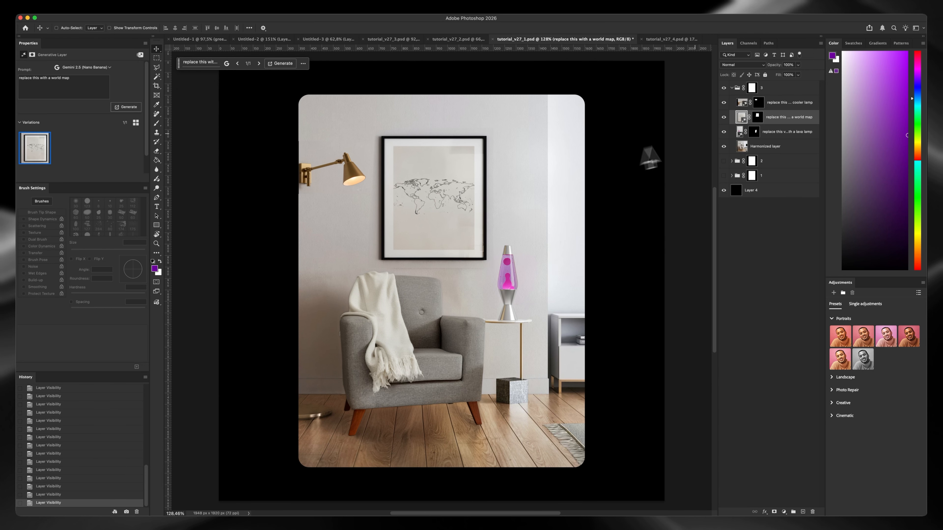
left_click(732, 87)
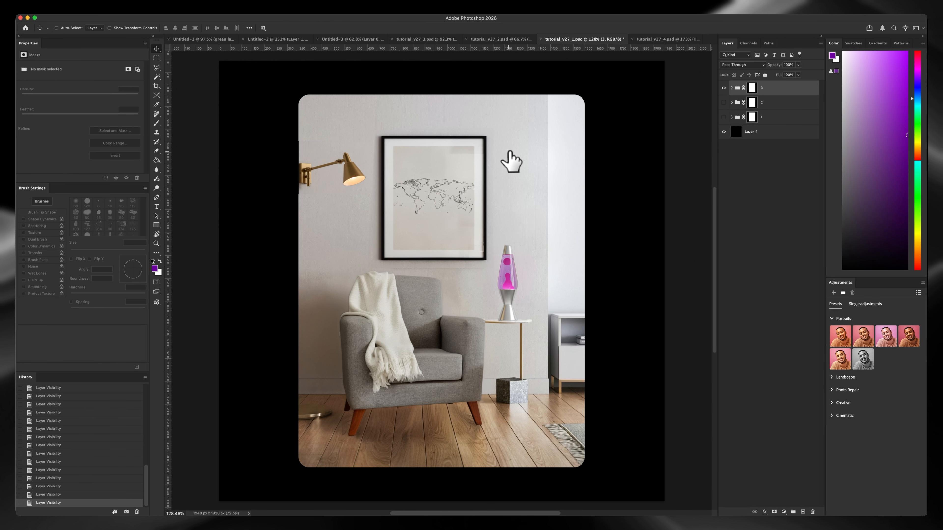
In tutorial_v27_2.psd, hide every layer above Layer 1 to view the park background alone
left_click(490, 39)
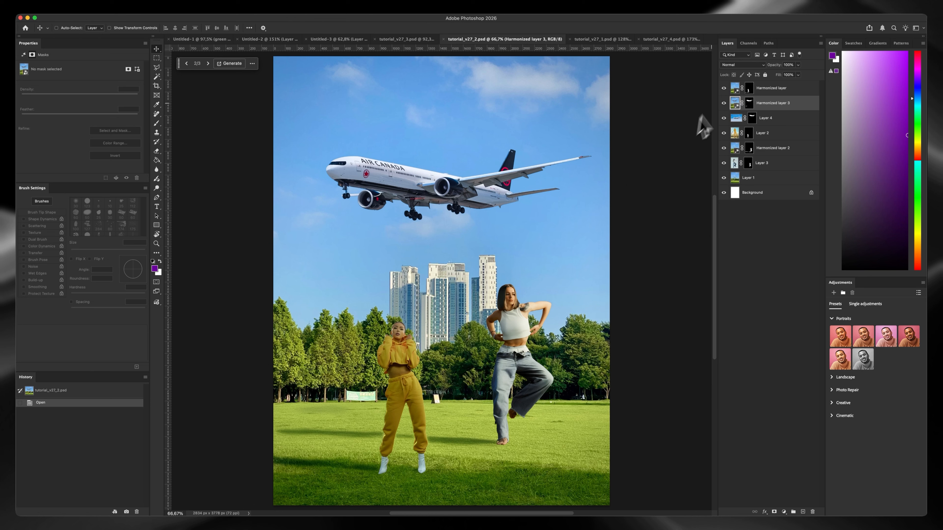
left_click(723, 192, "alt")
left_click(724, 177)
scroll(593, 247, "down", 2)
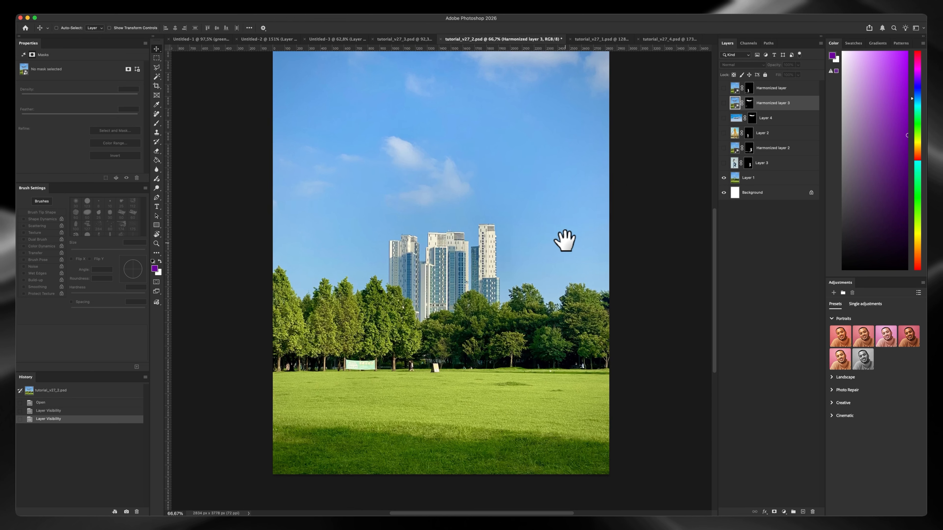
View Layer 3's woman in jeans against the park, and show and select Layer 2's woman in yellow
left_click(724, 162)
scroll(603, 263, "down", 1)
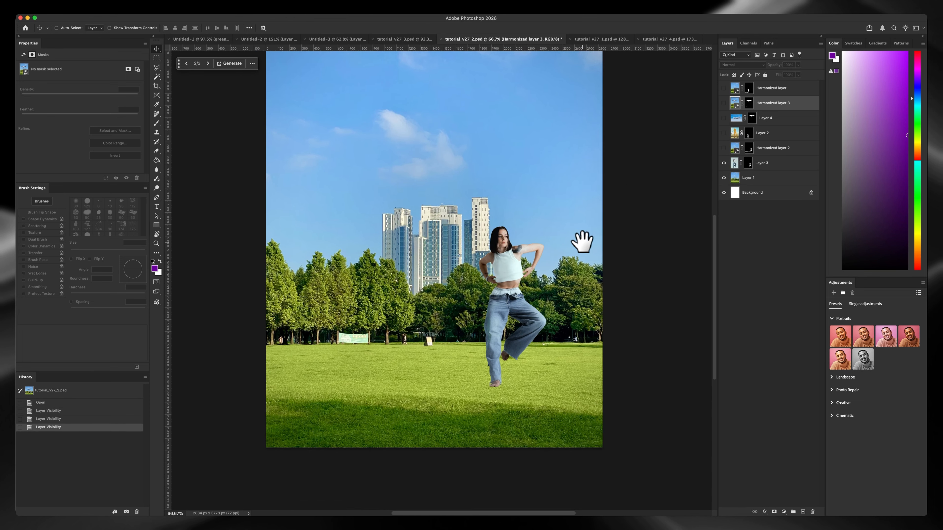
left_click(723, 163)
left_click(723, 133)
left_click(729, 134)
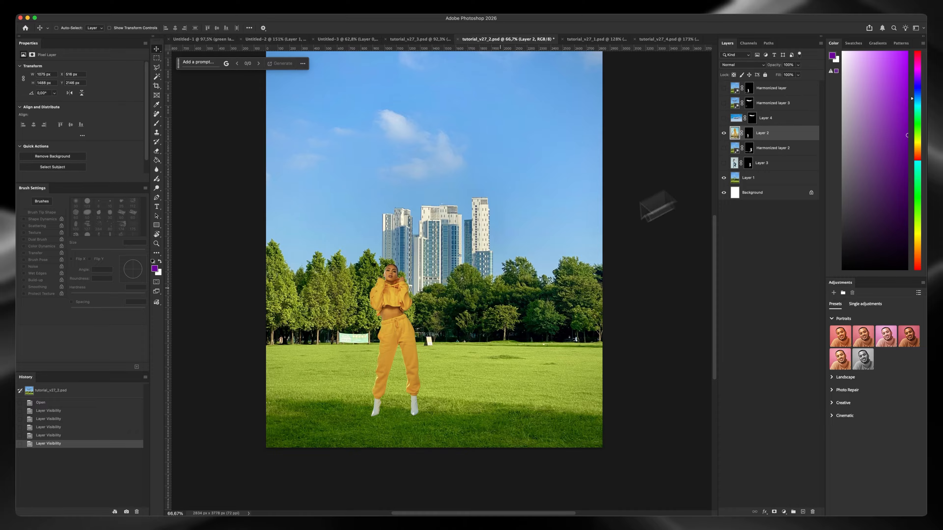
Show the Harmonized layer of the woman in yellow and examine her from the boots upward and in the whole scene
left_click(724, 88)
left_click_drag(359, 406, 384, 395)
left_click_drag(269, 400, 265, 399)
left_click_drag(406, 404, 426, 367)
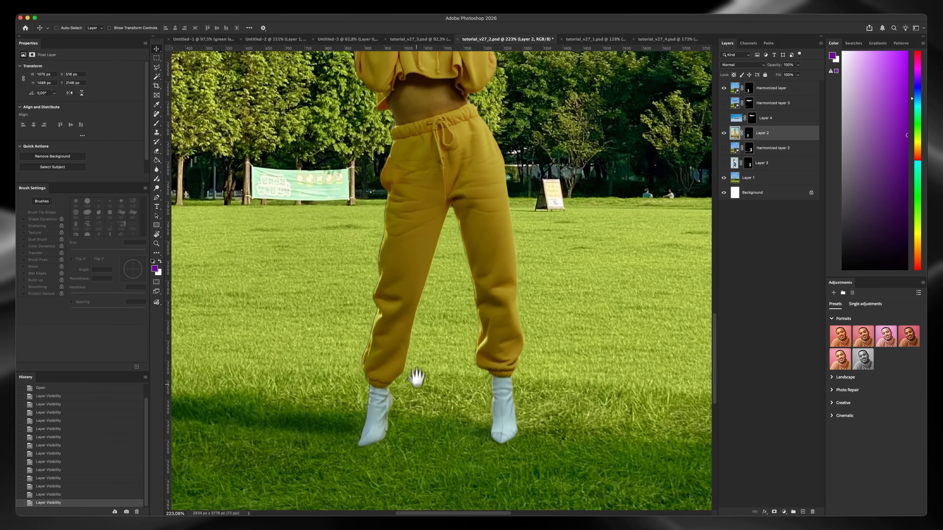
left_click_drag(424, 154, 417, 320)
left_click_drag(424, 260, 416, 278)
mouse_move(419, 278)
left_mouse_down()
mouse_move(392, 294)
mouse_move(424, 277)
left_mouse_up()
left_click_drag(425, 278, 424, 298)
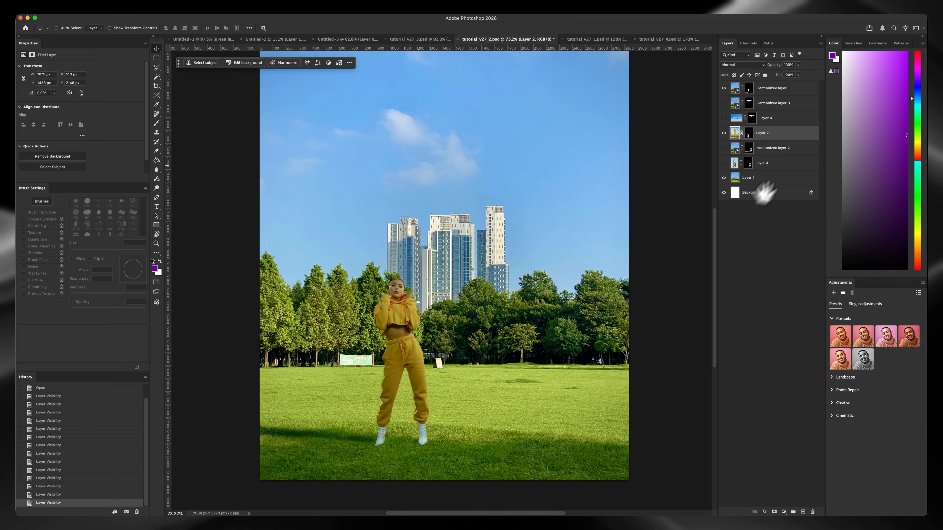
Show Layer 3 and Harmonized layer 2, comparing the woman in jeans with and without harmonizing
left_click(723, 148)
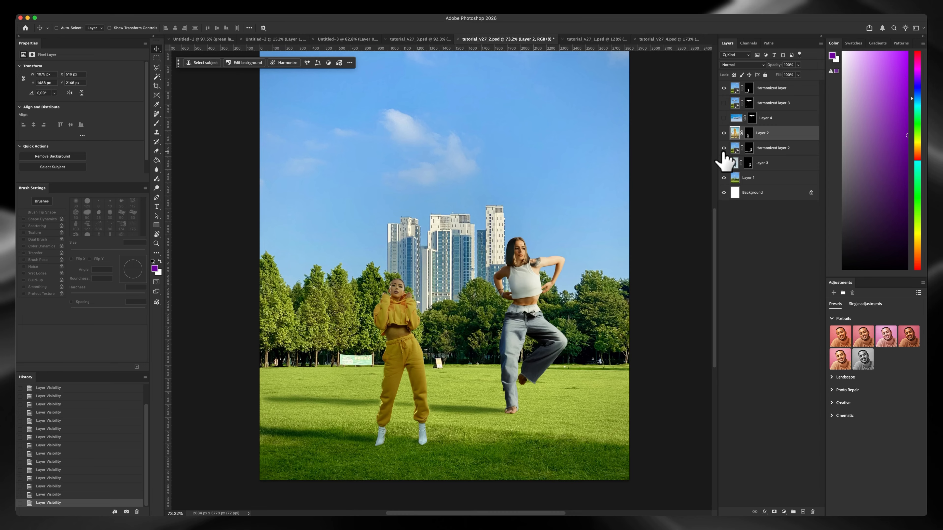
left_click(723, 148)
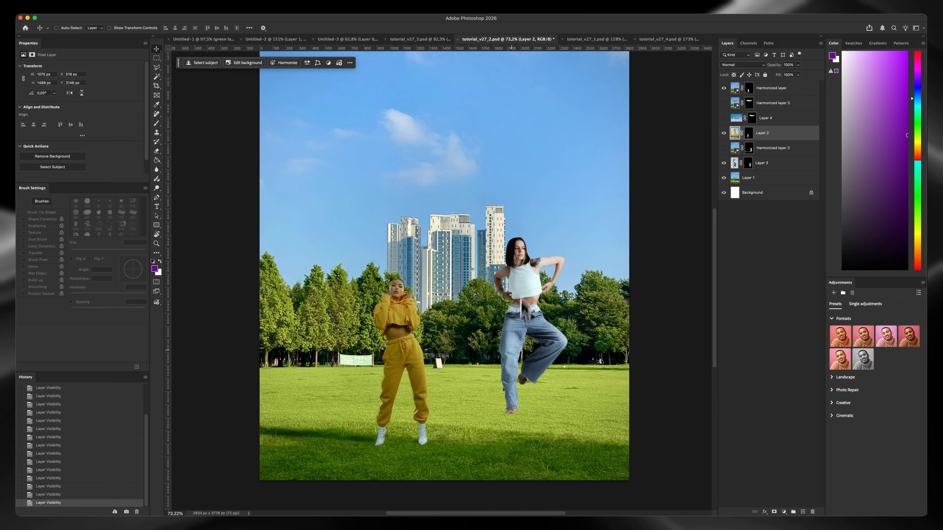
left_click(723, 148)
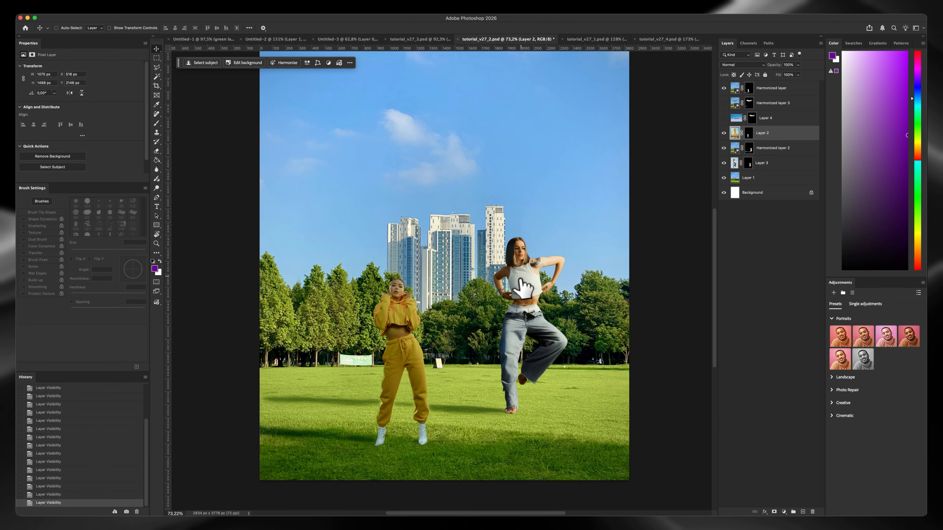
Examine the woman in jeans up close, repeatedly comparing Harmonized layer 2 with the original Layer 3 beneath it
key("z")
left_click_drag(534, 274, 532, 220)
left_click(725, 147)
left_click(725, 147)
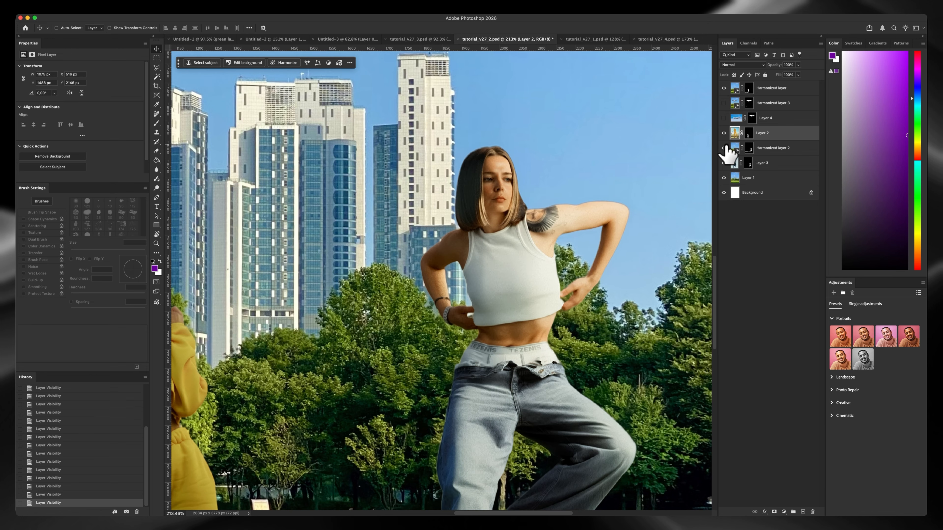
left_click(725, 147)
left_click(726, 147)
left_click(725, 147)
left_click(726, 147)
left_click(726, 147)
left_click(726, 147)
left_click(726, 147)
left_click(726, 147)
scroll(533, 296, "down", 5)
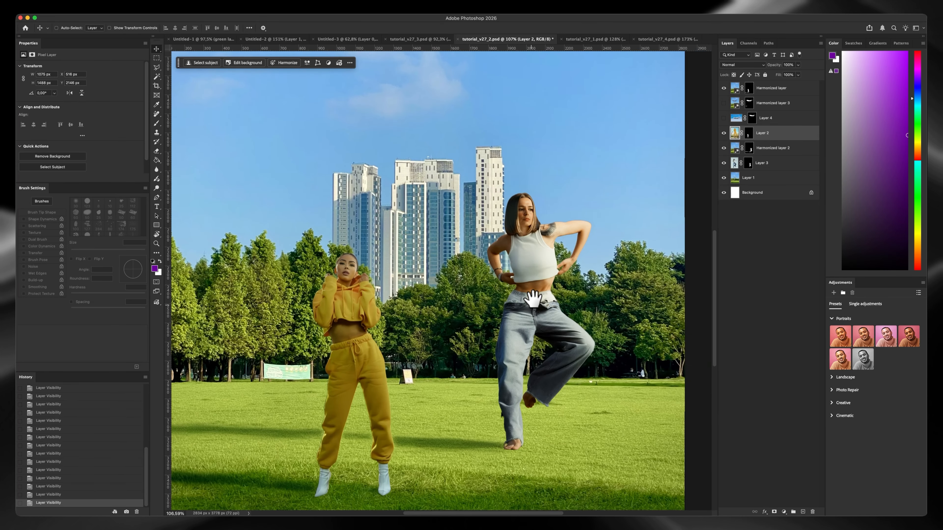
Show Layer 4's airplane in the sky and view it together with both women in the whole park scene
left_click_drag(515, 349, 533, 298)
left_click_drag(381, 378, 434, 360)
left_click(725, 103)
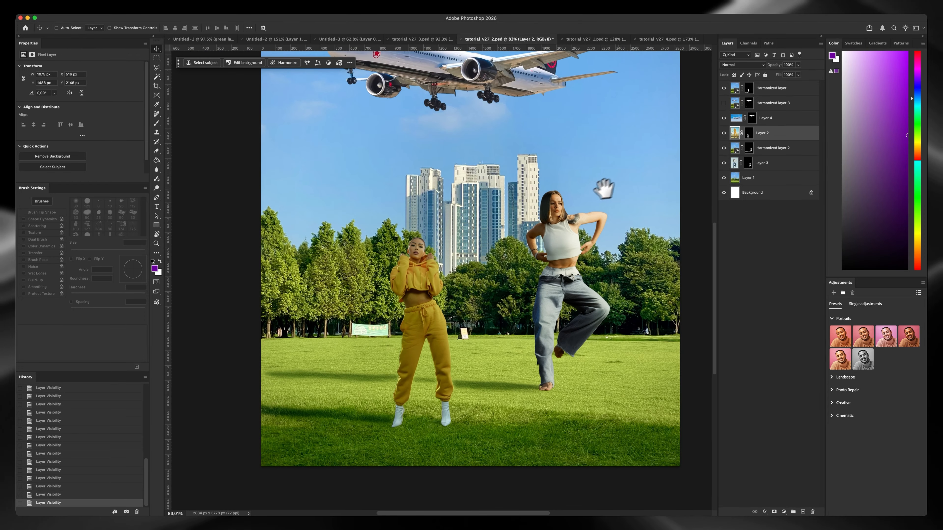
left_click_drag(605, 189, 568, 251)
scroll(516, 196, "down", 2)
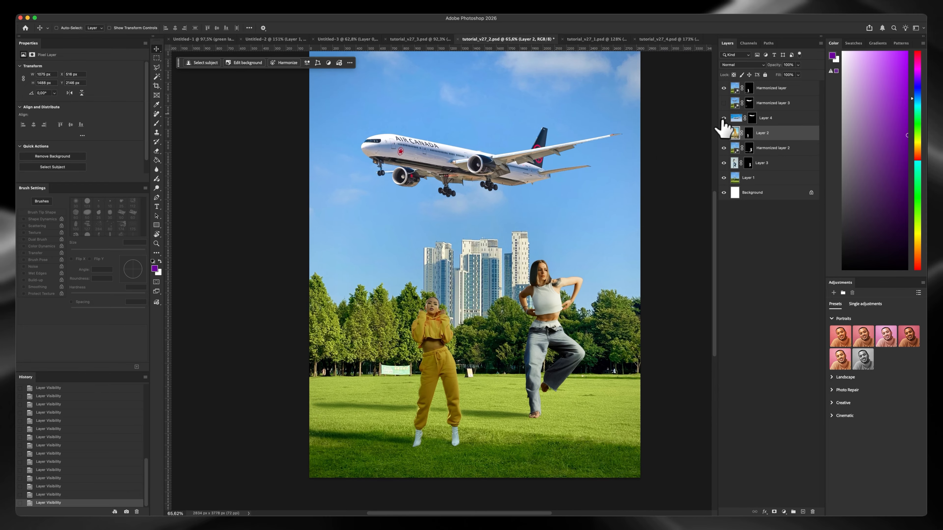
Compare the airplane with and without Harmonized layer 3 several times, and leave the harmonized version shown
left_click(724, 117)
left_click(724, 118)
left_click(725, 105)
left_click(724, 105)
left_click(725, 105)
left_click(724, 104)
left_click(724, 105)
left_click(724, 105)
left_click(724, 105)
left_click(724, 105)
left_click(724, 104)
Examine the woman in yellow and the shadow on the lawn up close, and switch to tutorial_v27_3.psd
scroll(363, 379, "up", 6)
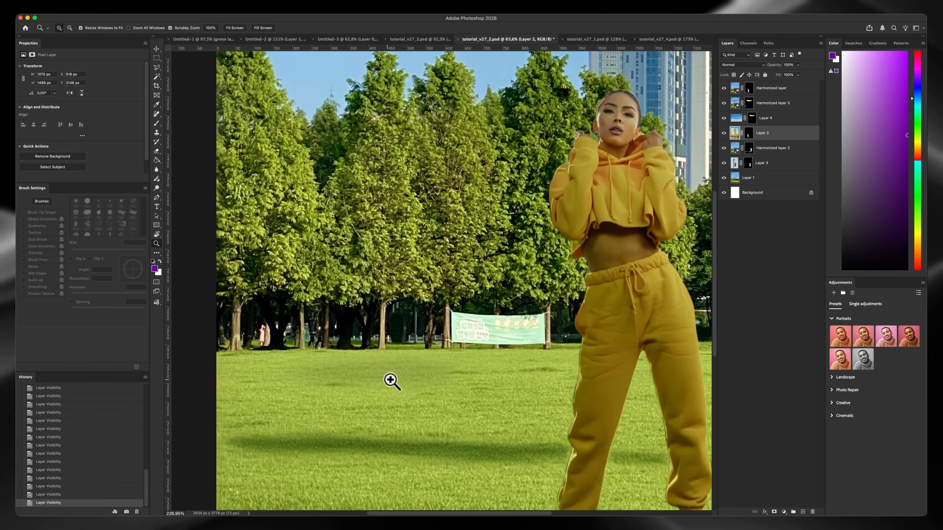
left_click_drag(426, 352, 260, 376)
left_click_drag(449, 340, 449, 308)
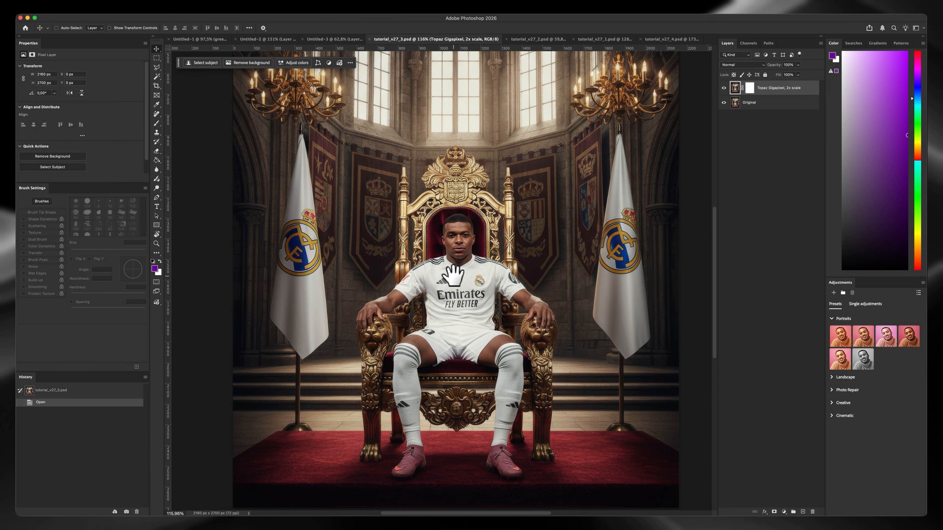